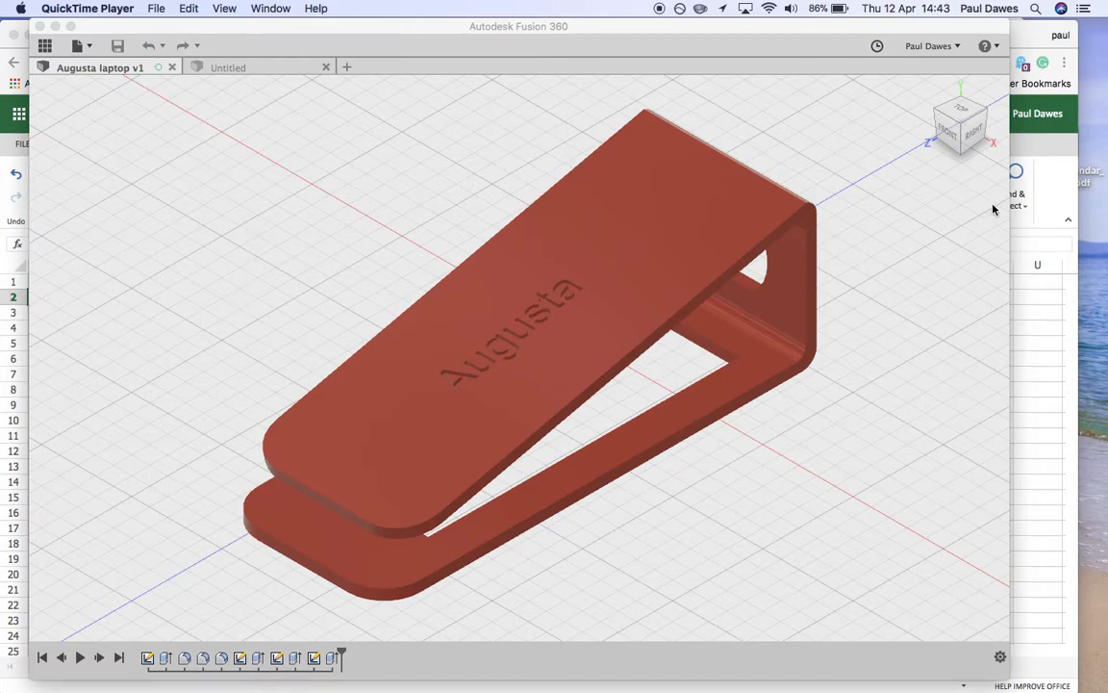
Examine the finished Augusta laptop stand model from the front and other angles, ending at the home view.
left_click(951, 129)
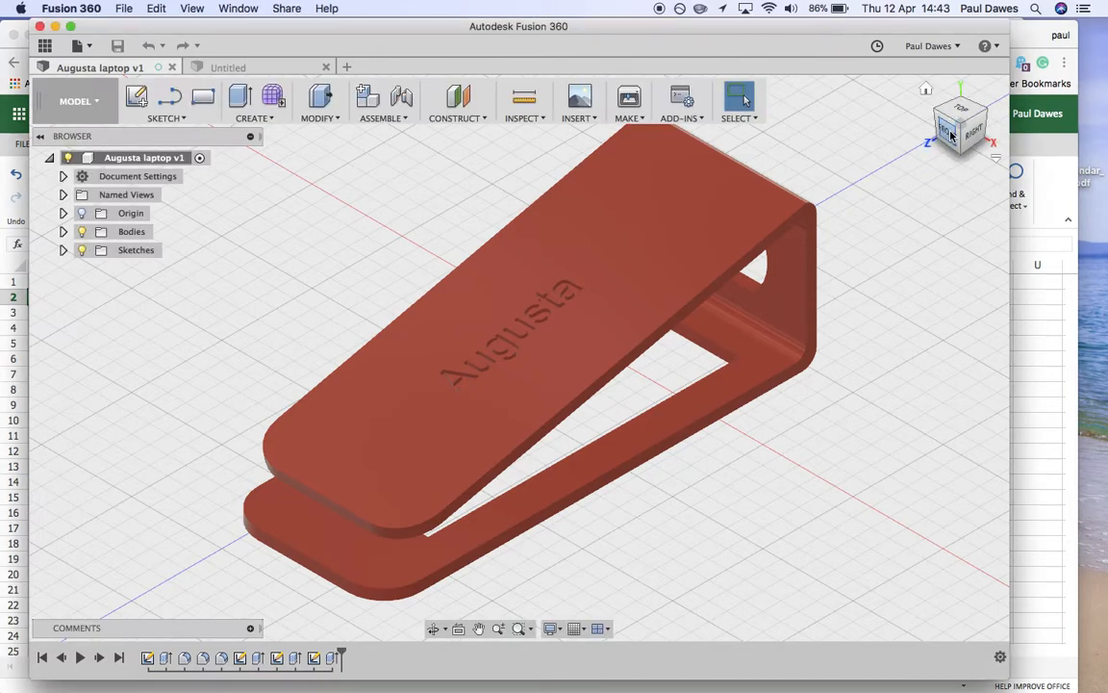
left_click(982, 86)
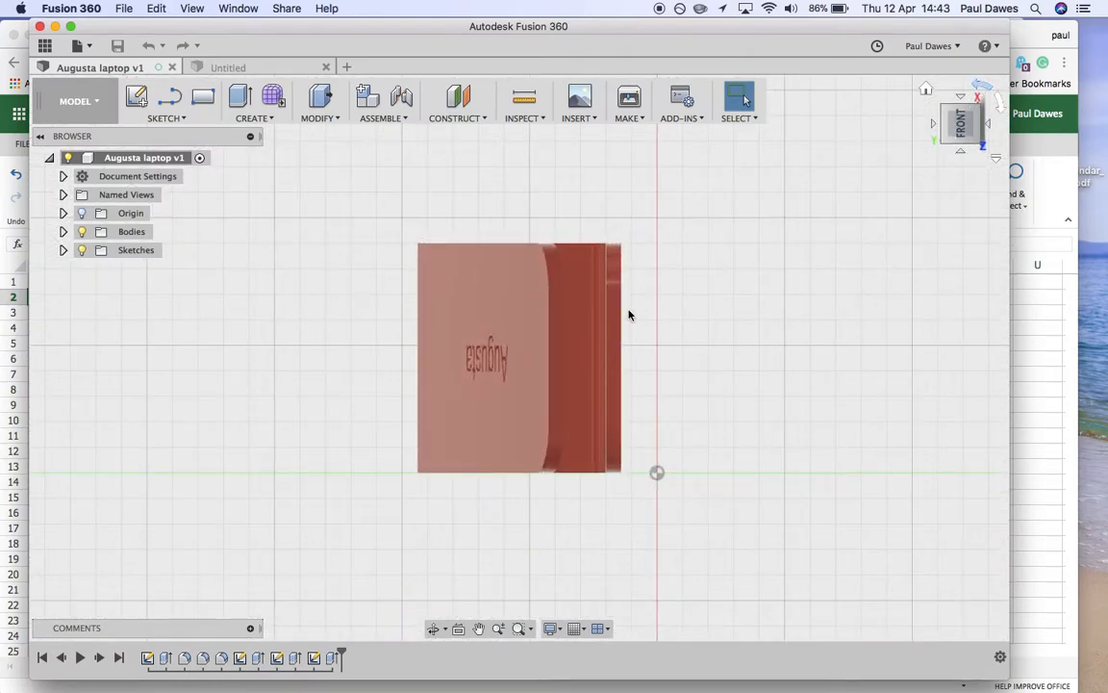
middle_click_drag(570, 384, 853, 5, "shift")
mouse_move(950, 134)
left_click(927, 91)
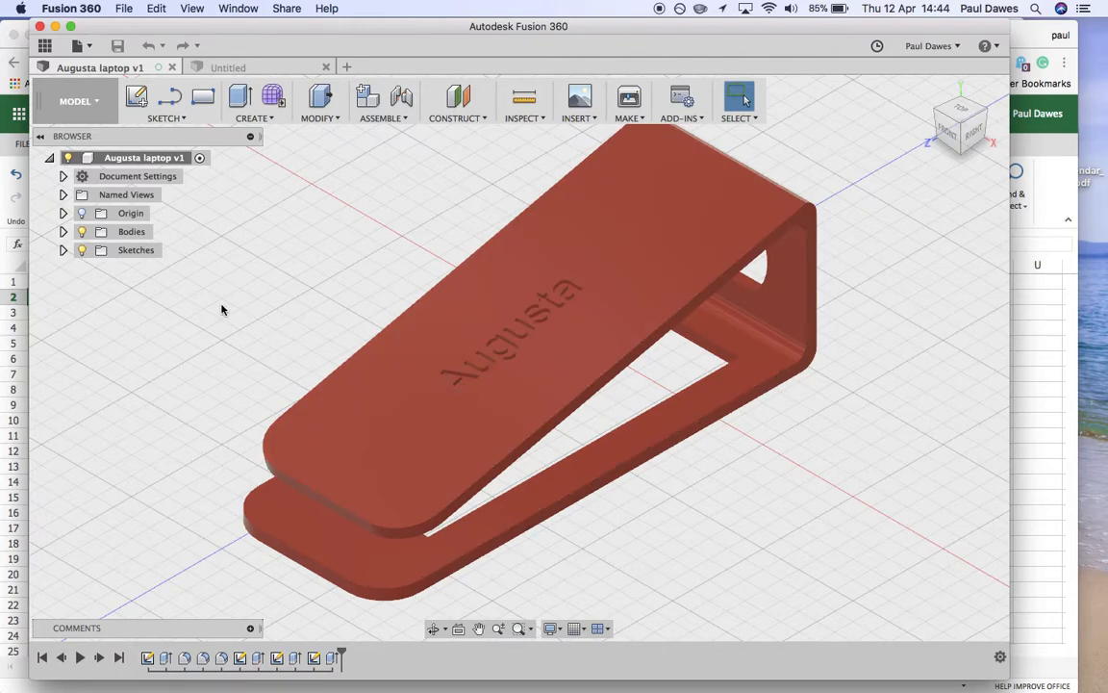
Switch to the untitled design and save it as laptopstand in the laptop stand augusta folder.
left_click(241, 68)
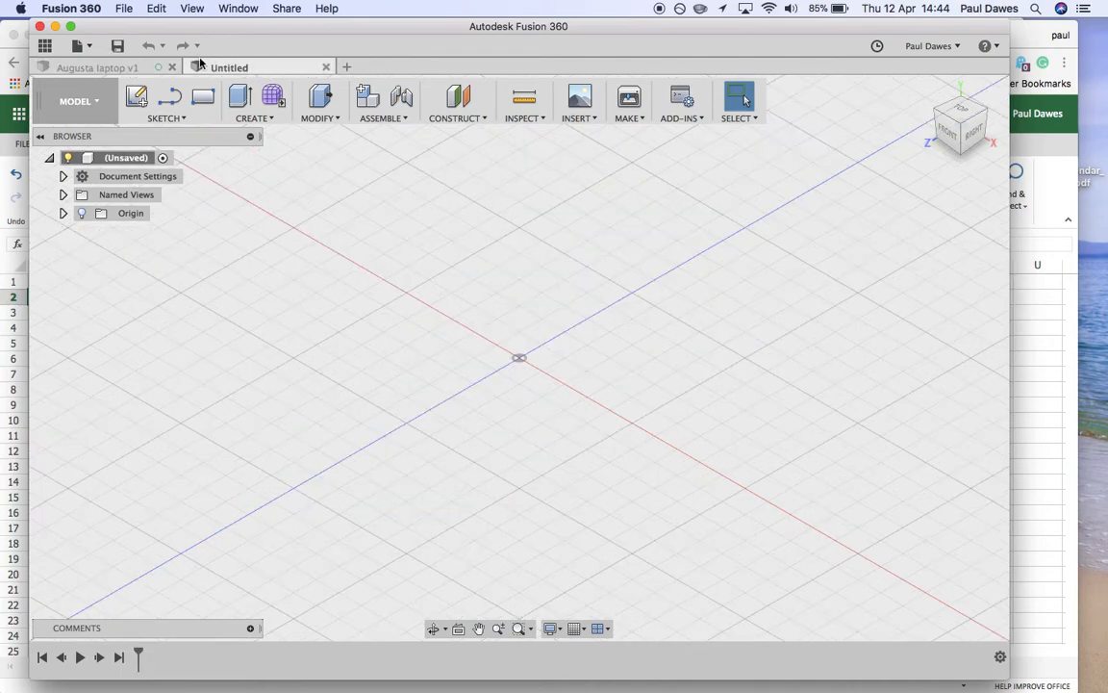
left_click(117, 45)
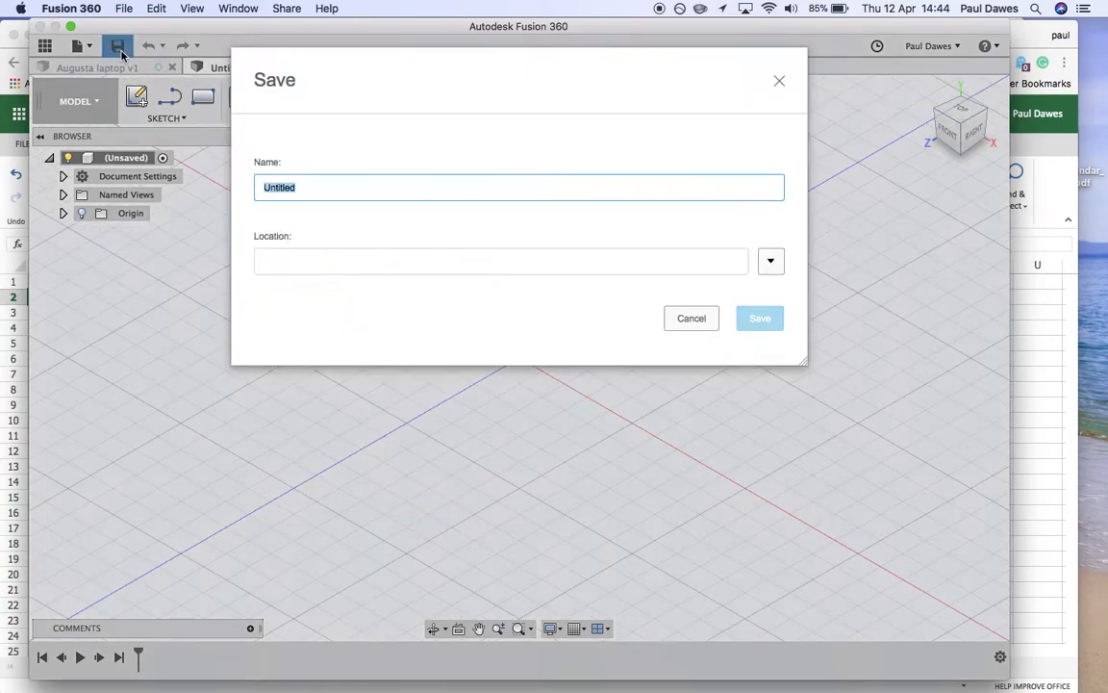
double_click(286, 186)
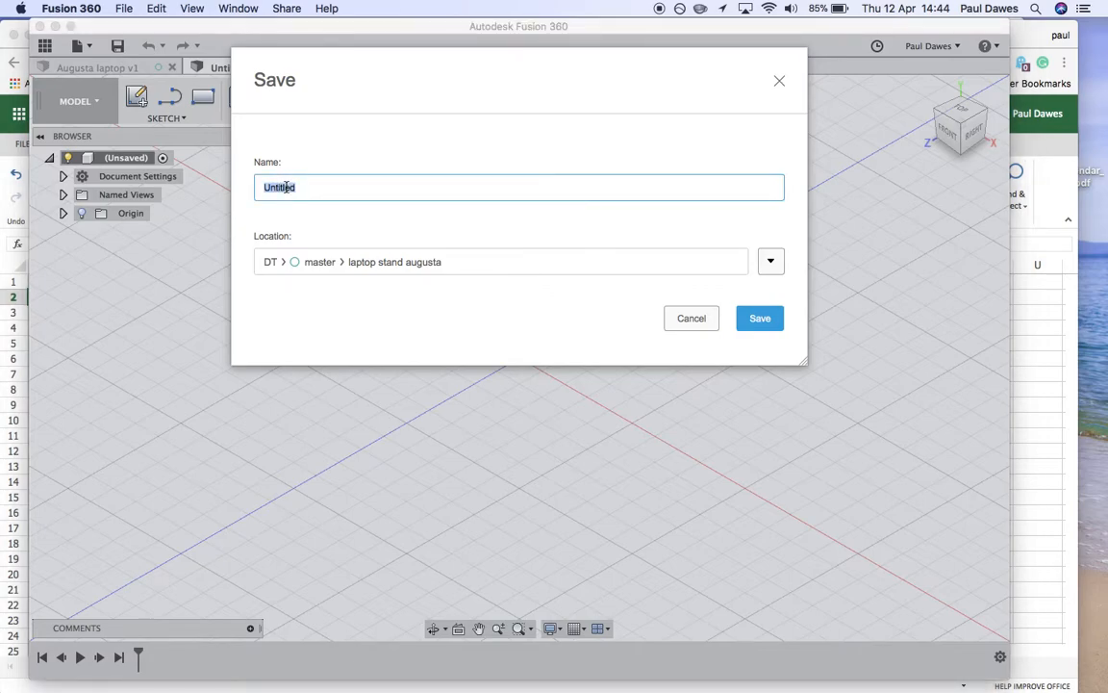
type("laptopstand")
left_click(764, 321)
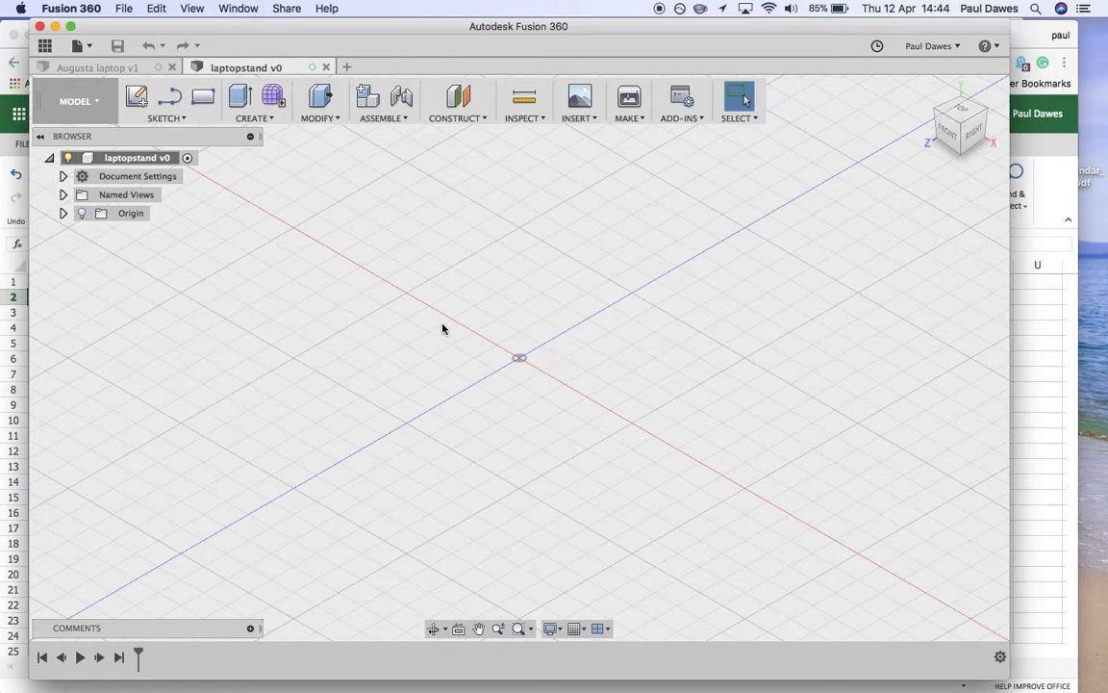
Create a new sketch on the vertical YZ origin plane.
left_click(175, 118)
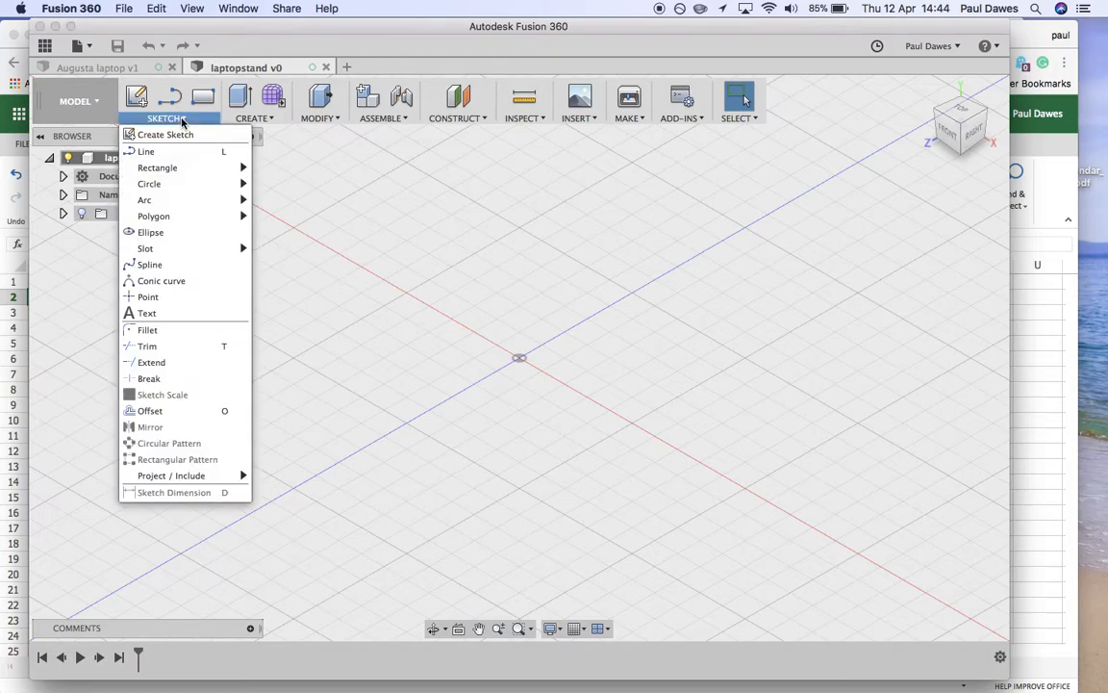
left_click(181, 134)
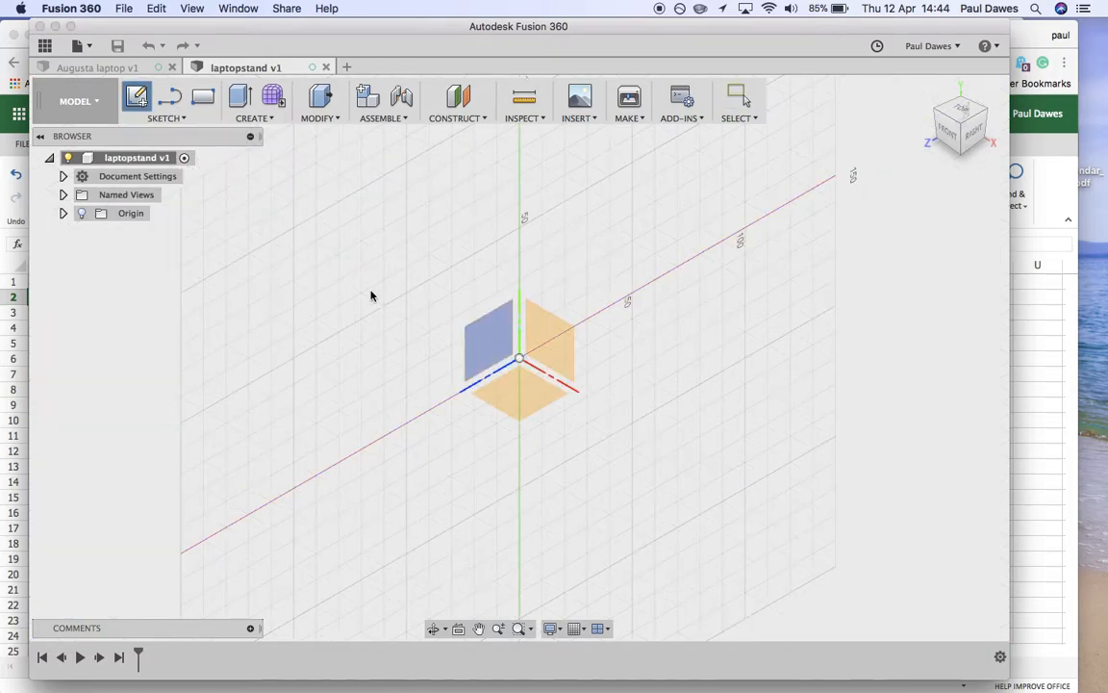
key("F11")
key("F11")
left_click(484, 336)
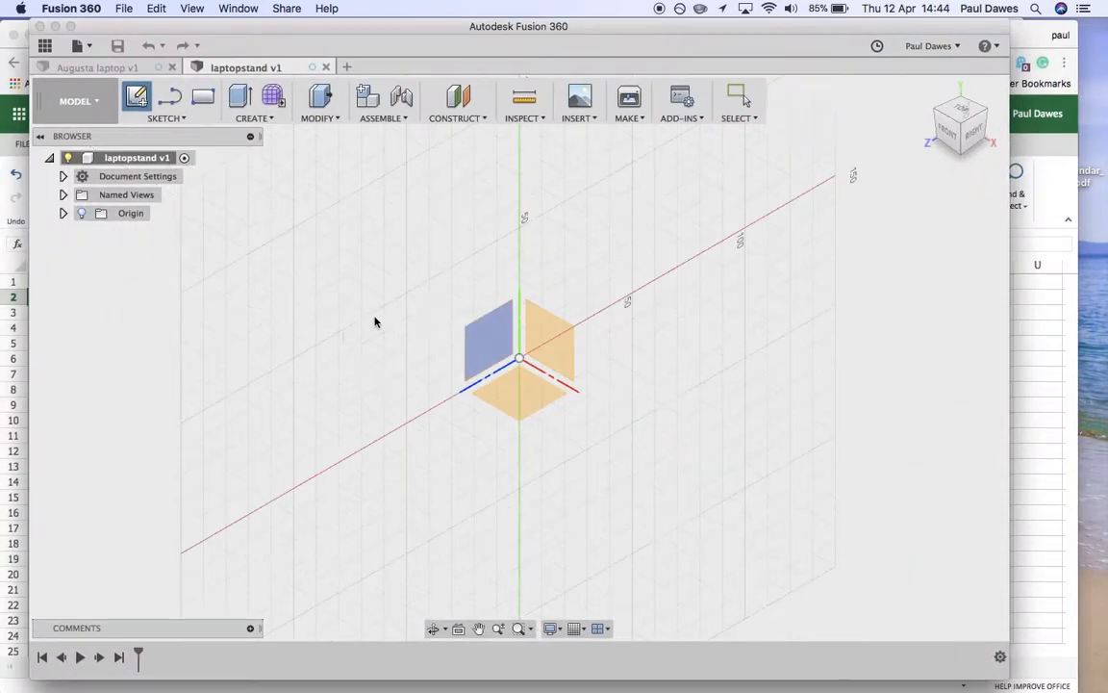
left_click(489, 353)
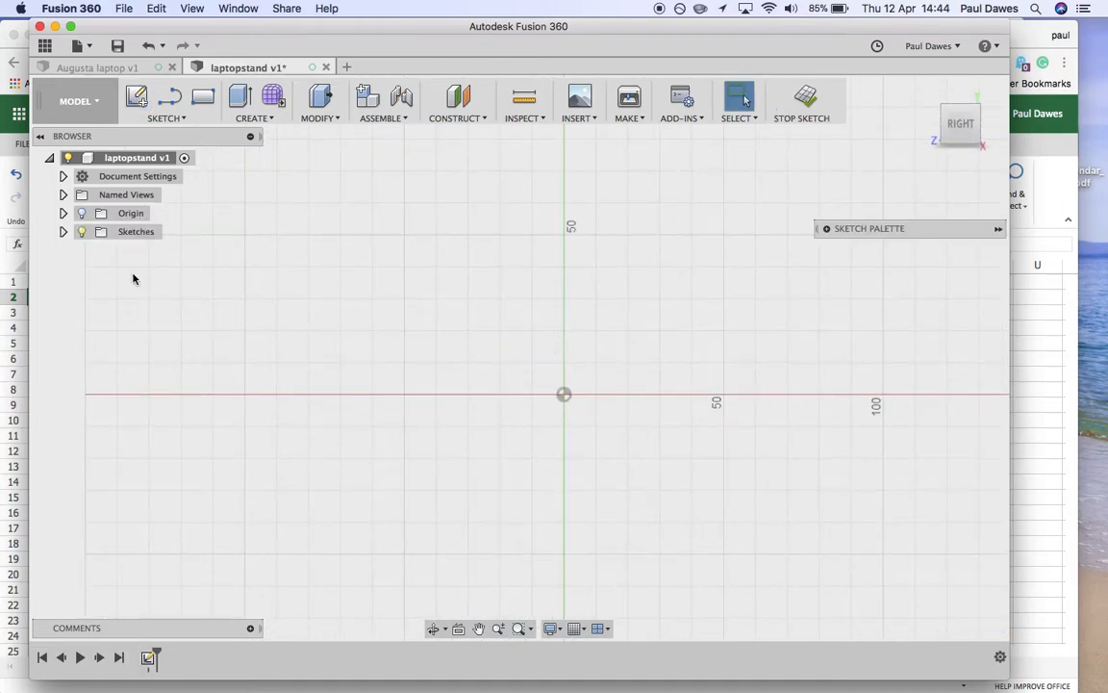
Sketch a base rectangle 140 mm long and 5 mm high, with its lower edge on the horizontal axis.
left_click(197, 94)
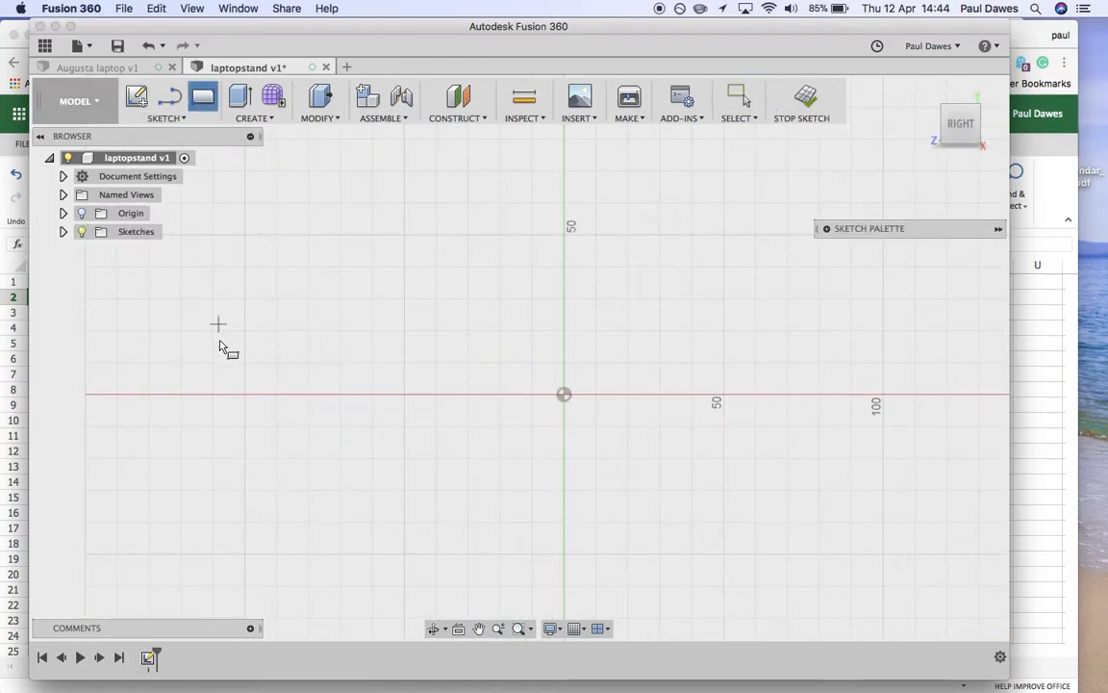
left_click(216, 395)
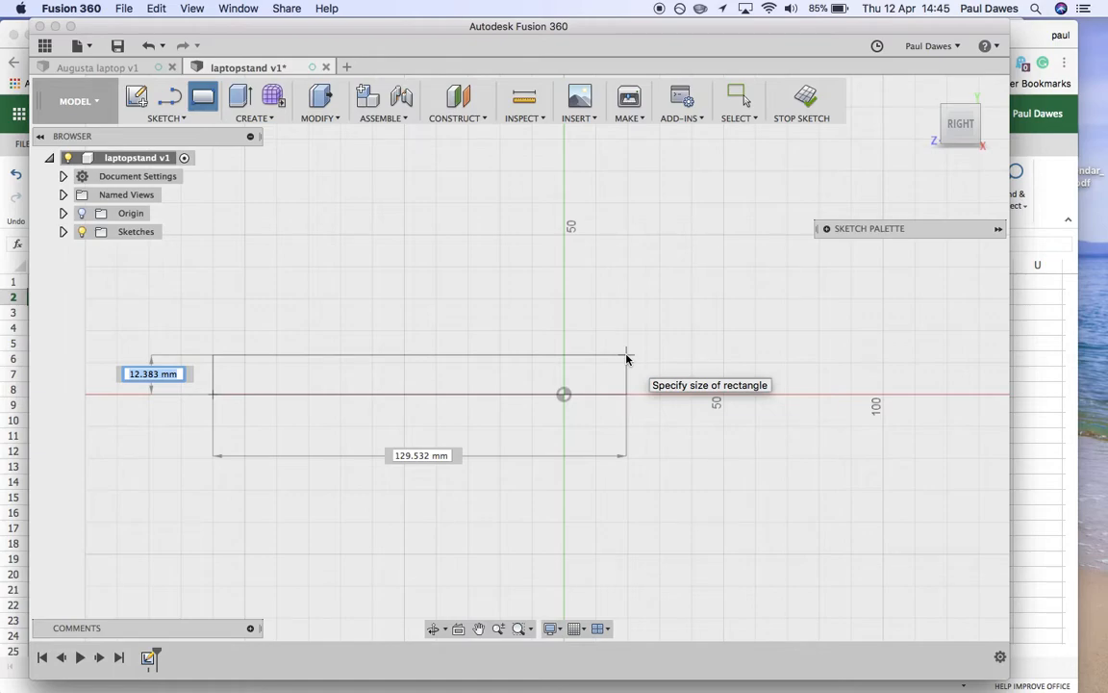
type("3")
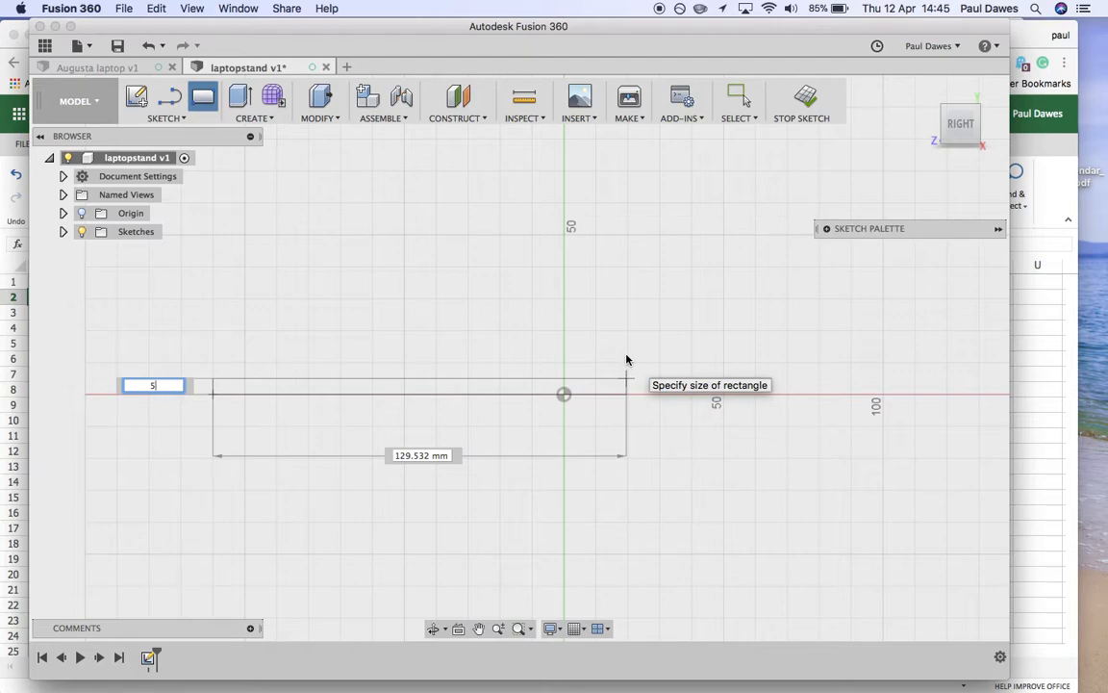
key("Tab")
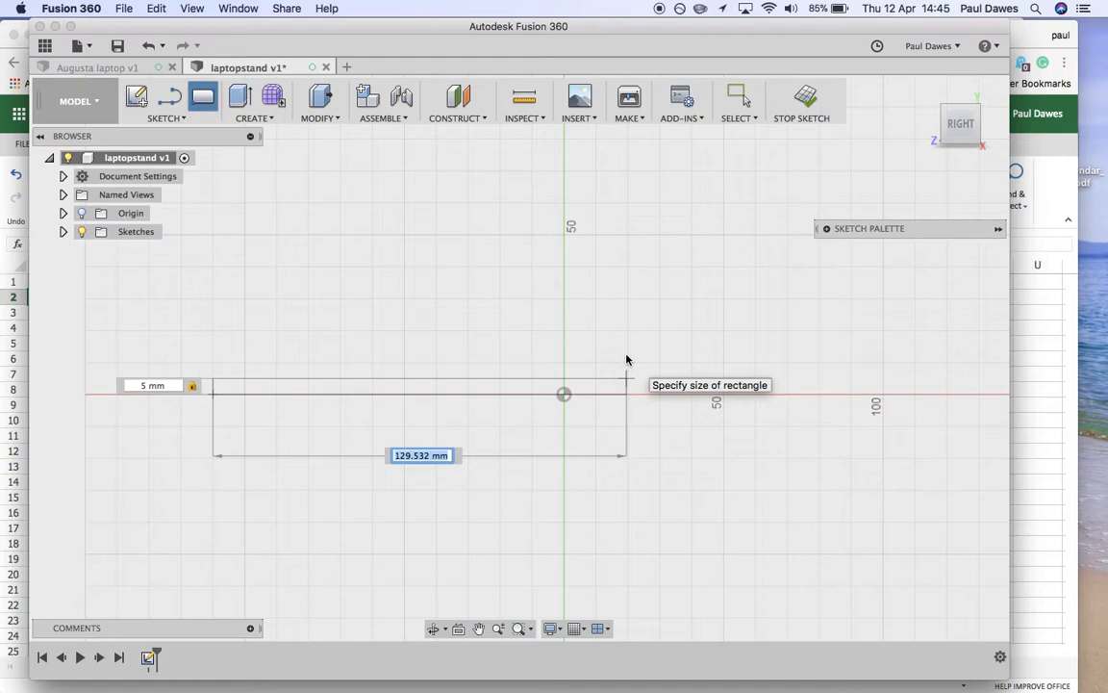
type("140")
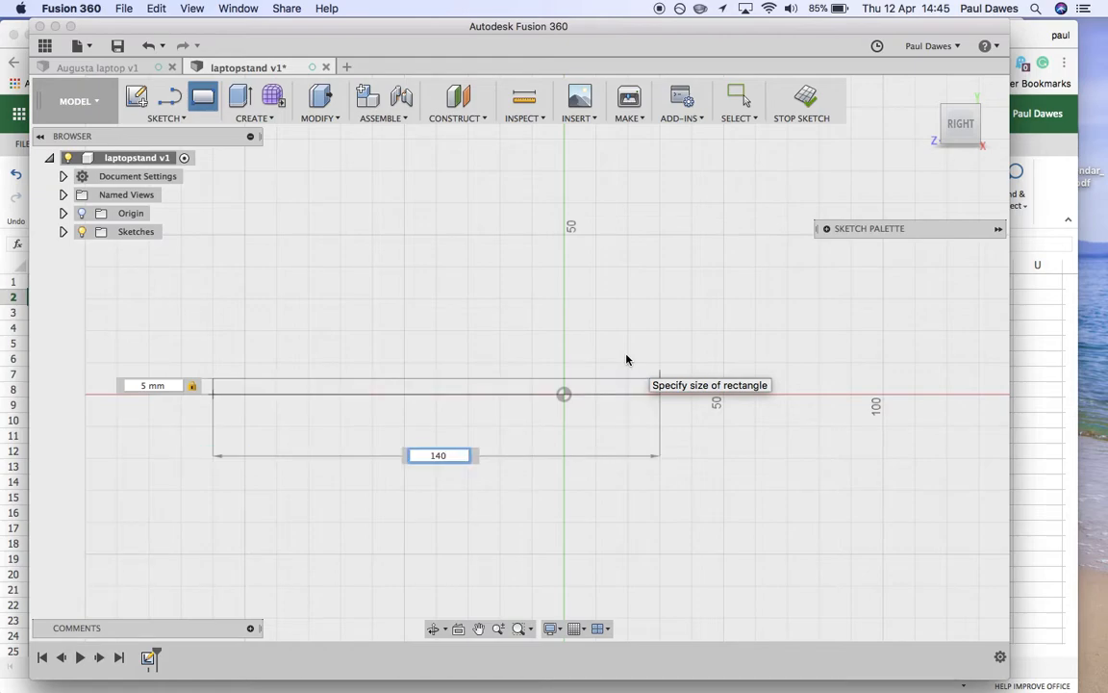
key("Return")
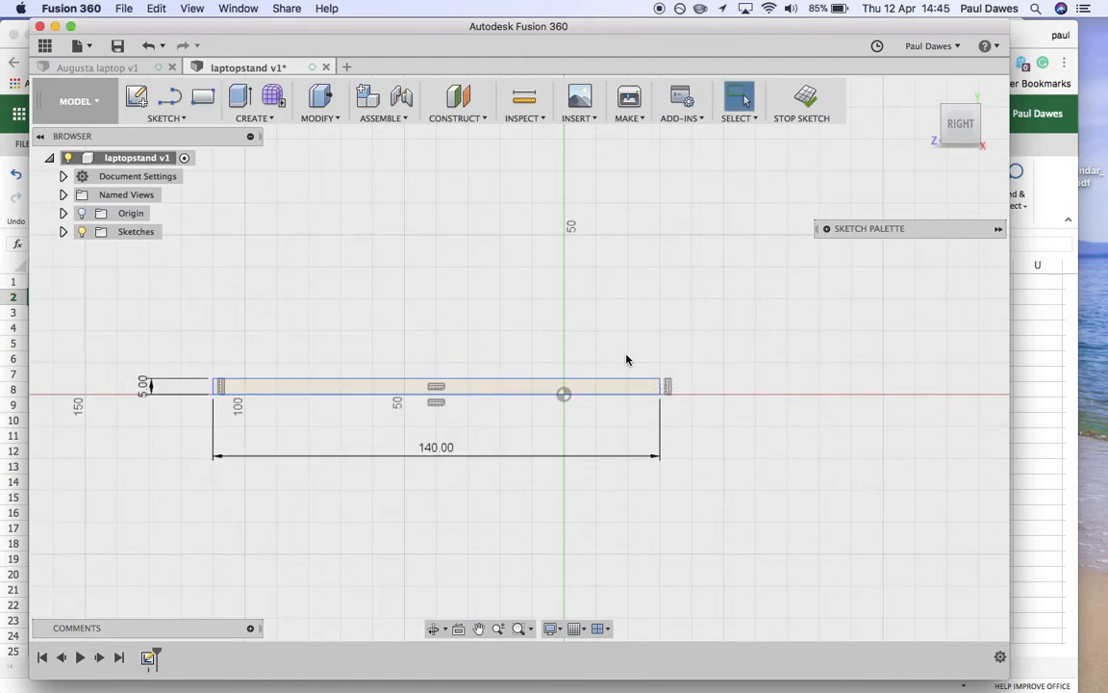
Sketch an upright rectangle 40 mm high and 5 mm wide from the base's lower right corner, overlapping its end.
left_click(201, 100)
left_click(661, 397)
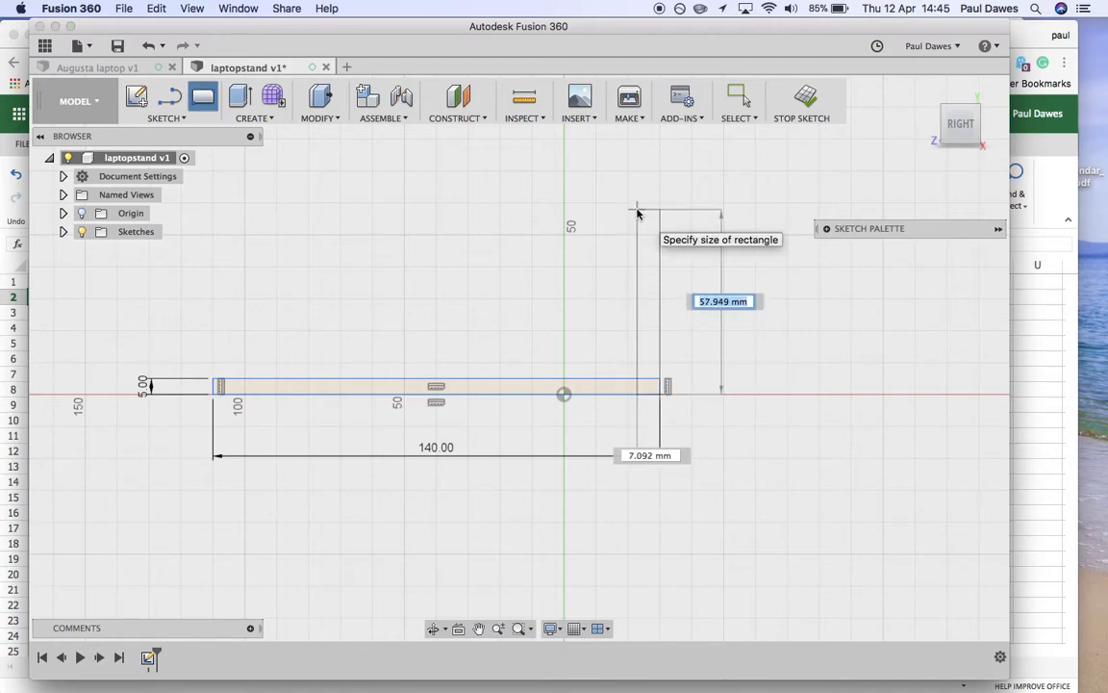
type("40")
key("Tab")
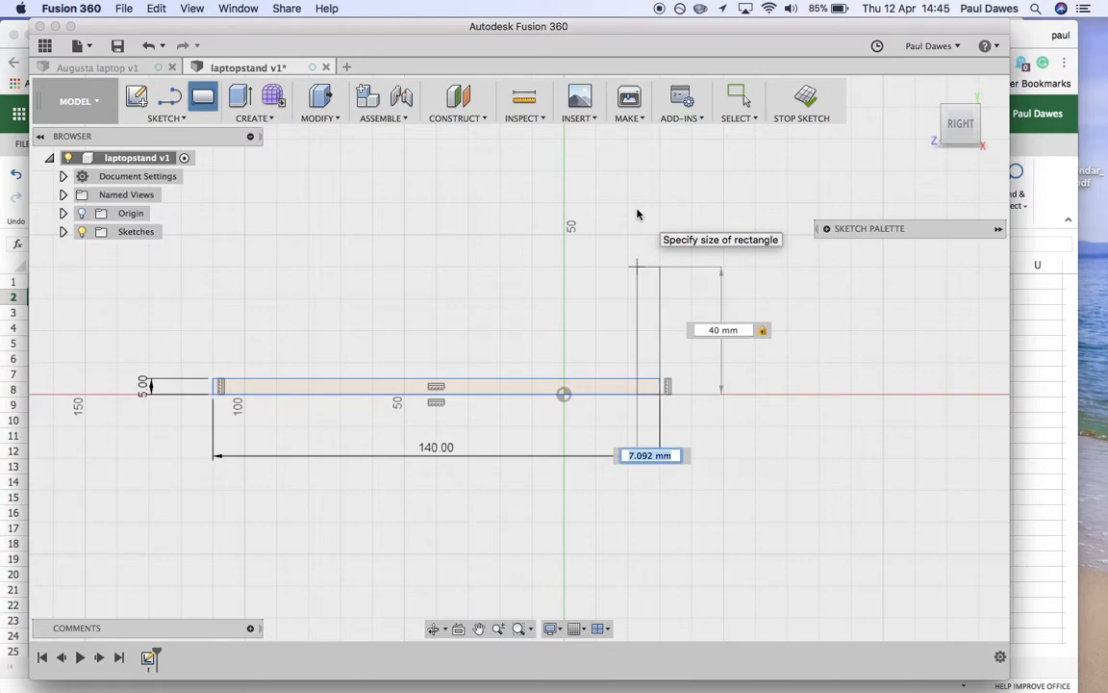
type("5")
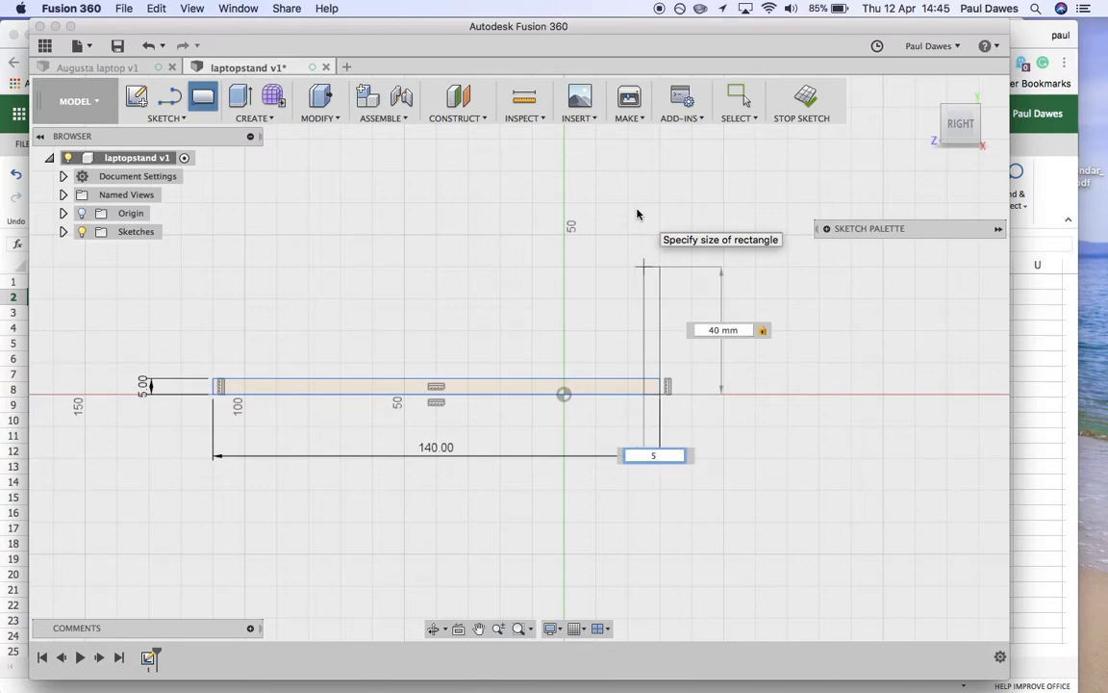
key("Return")
key("Escape")
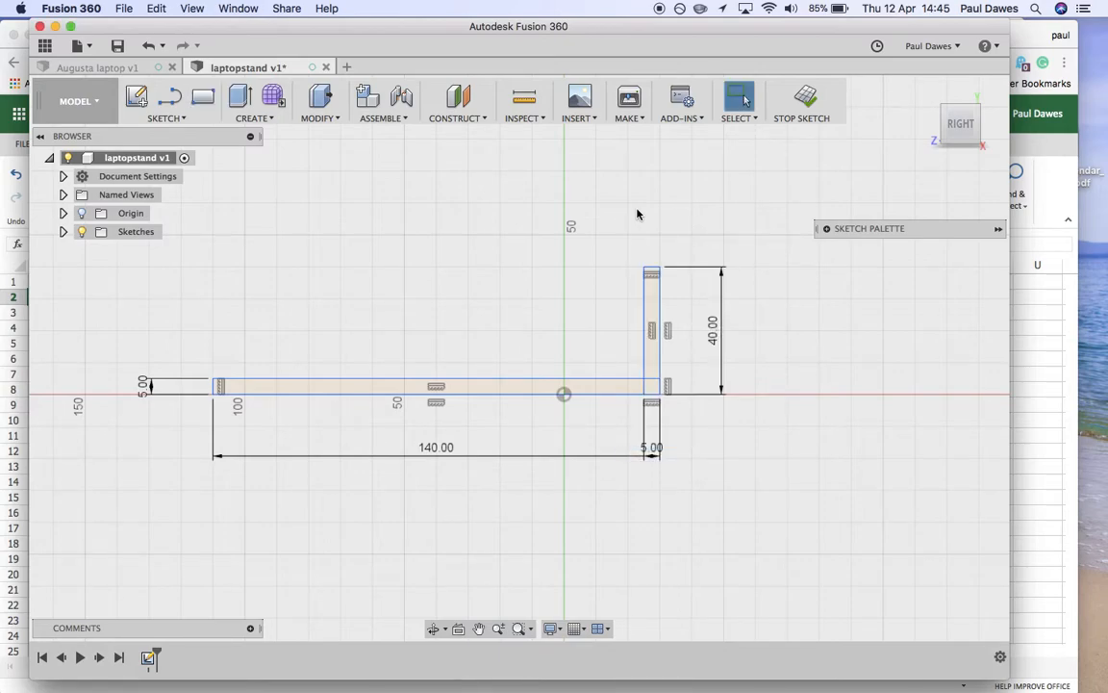
Draw a 130 mm line at 170 degrees from the upright's upper right corner, sloping down over the base.
left_click(168, 106)
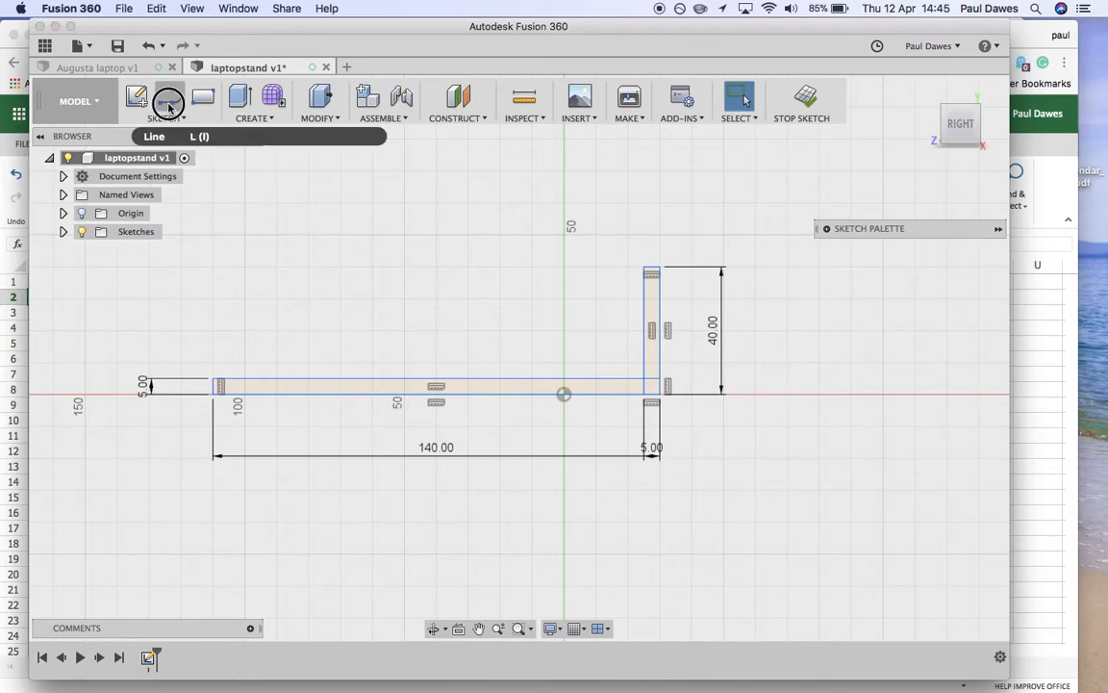
left_click(656, 270)
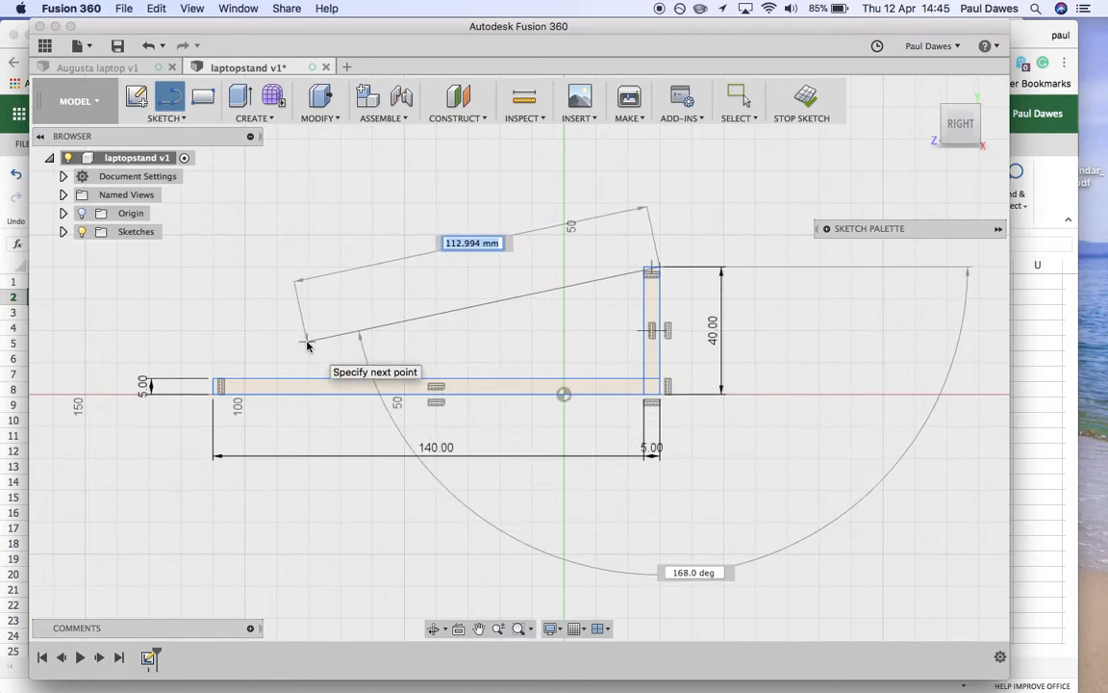
type("130")
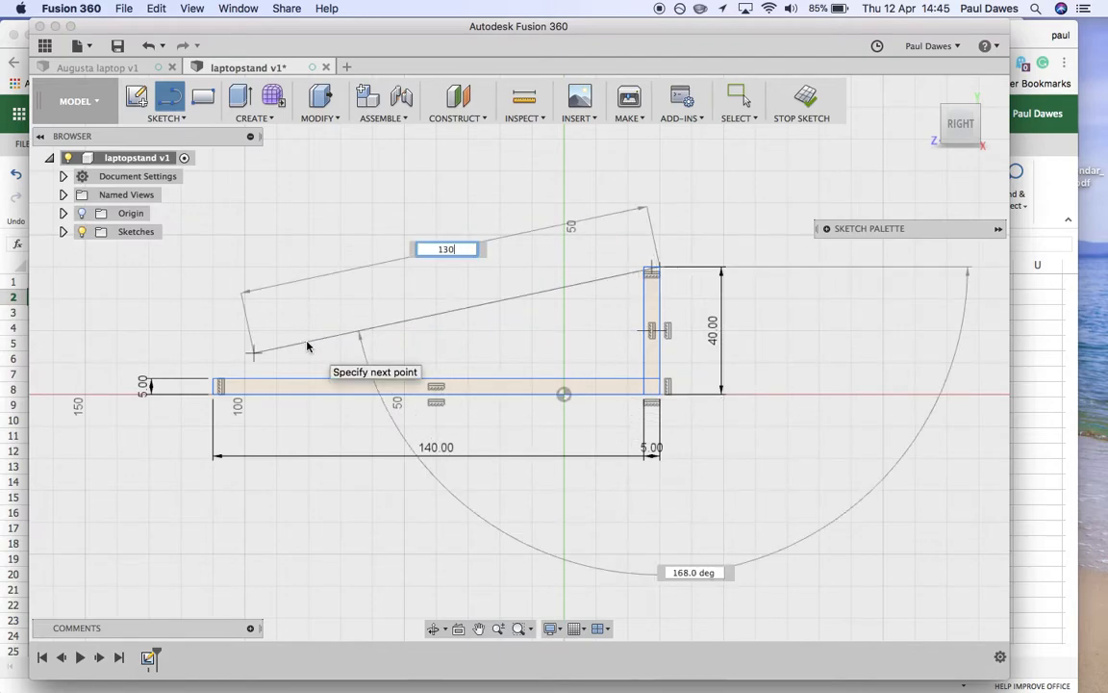
key("Tab")
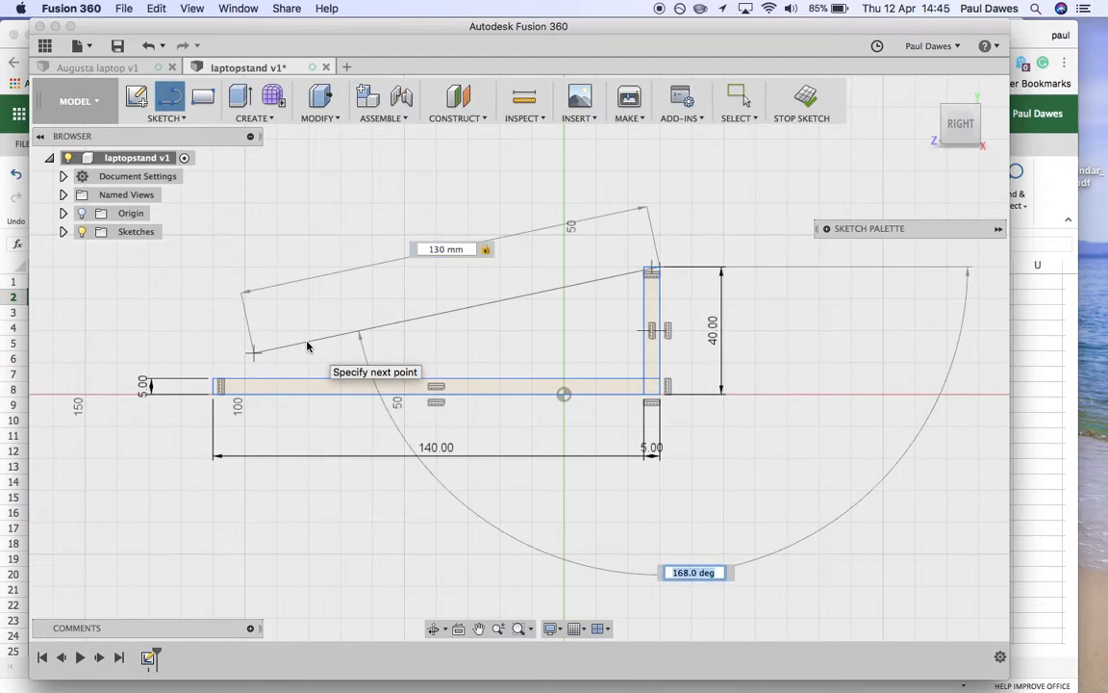
type("170")
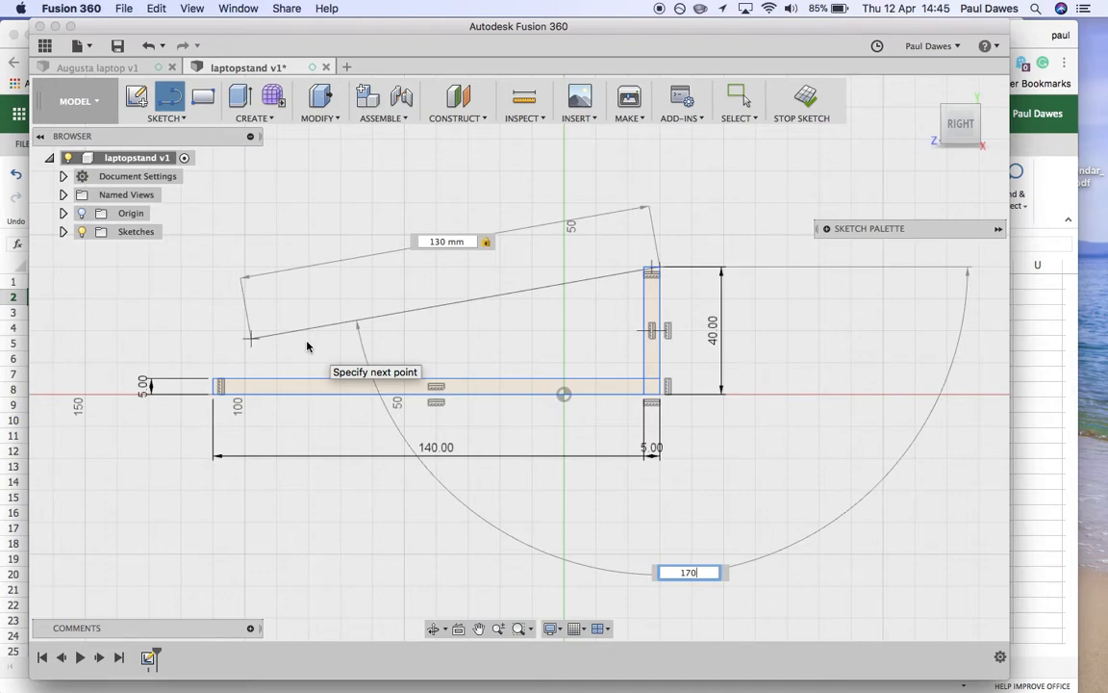
key("Return")
key("Escape")
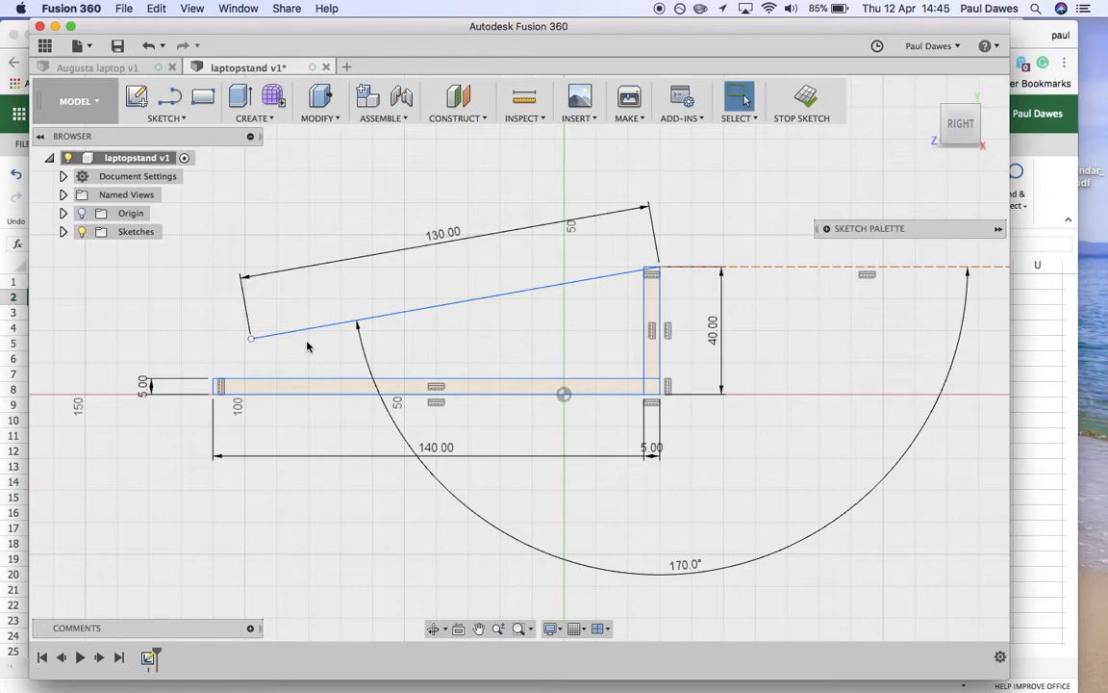
Offset the sloping line 5 mm upward to form the top plate's thickness.
left_click(170, 119)
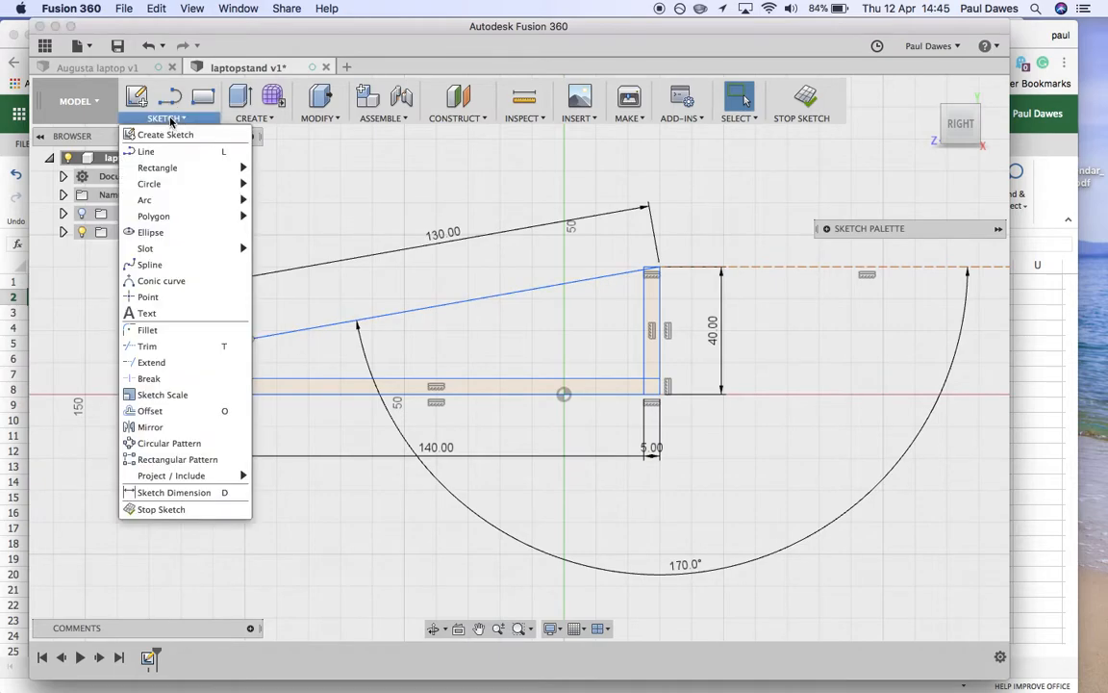
left_click(182, 417)
left_click(402, 316)
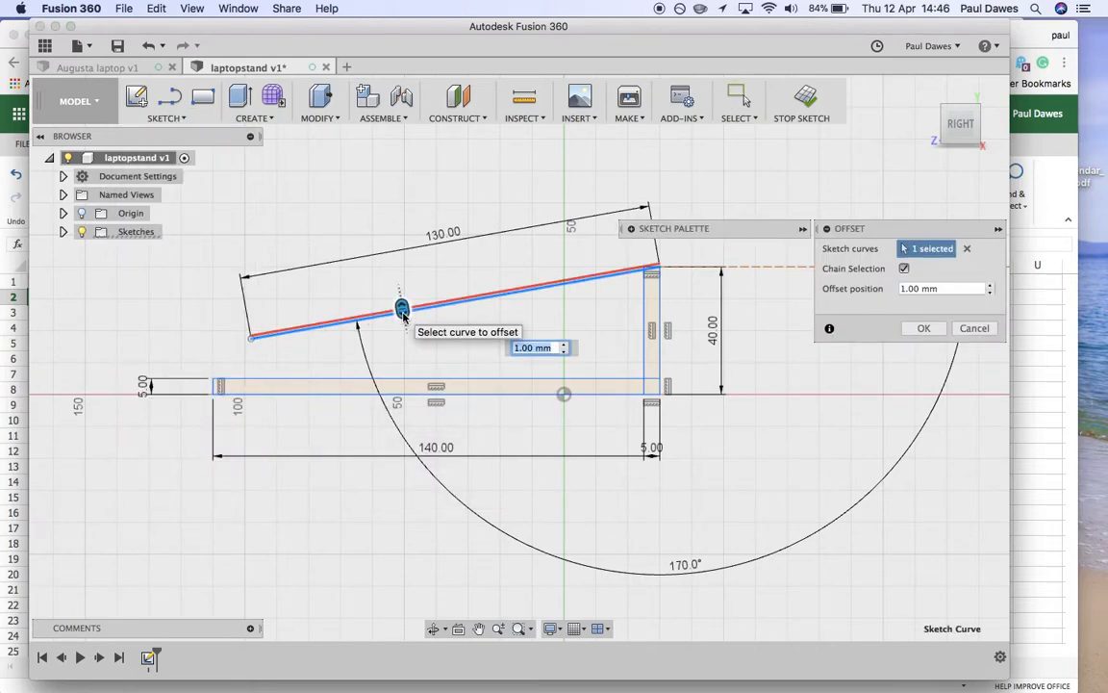
type("5")
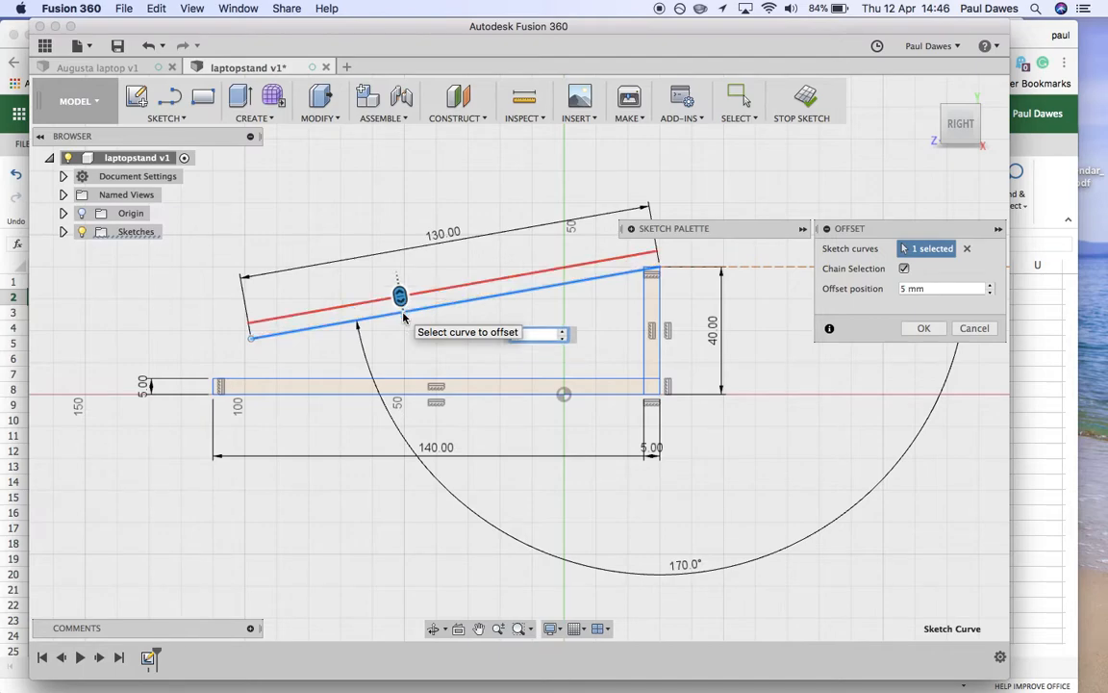
key("Return")
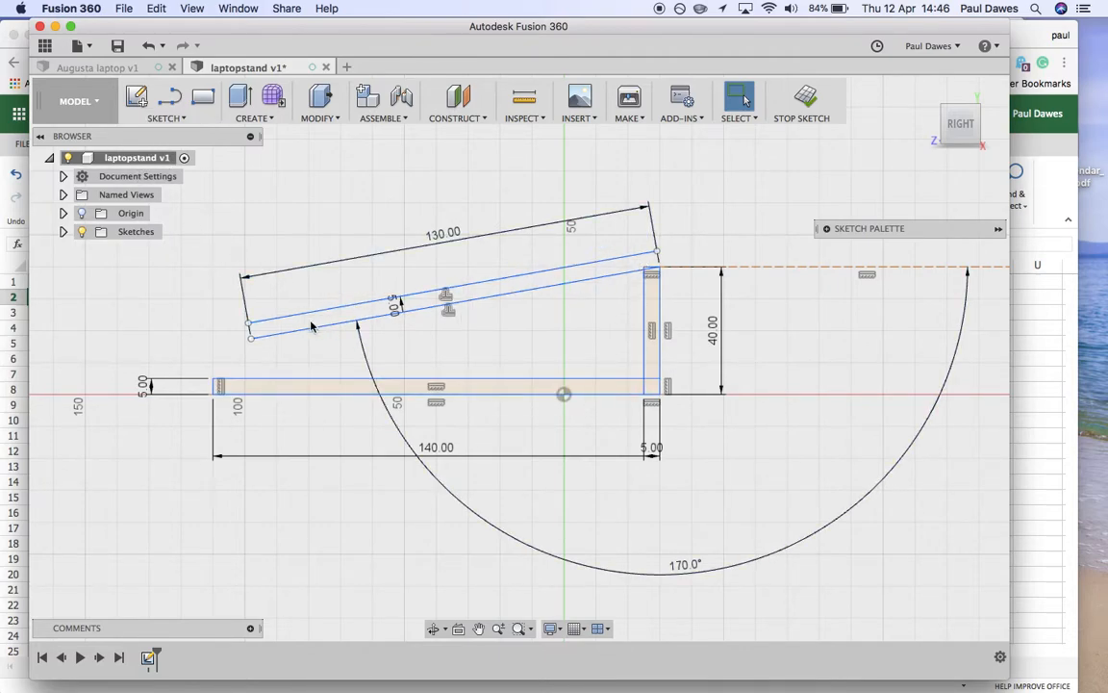
Close both ends of the sloping plate by joining the endpoints of its two parallel lines with short lines.
left_click(169, 96)
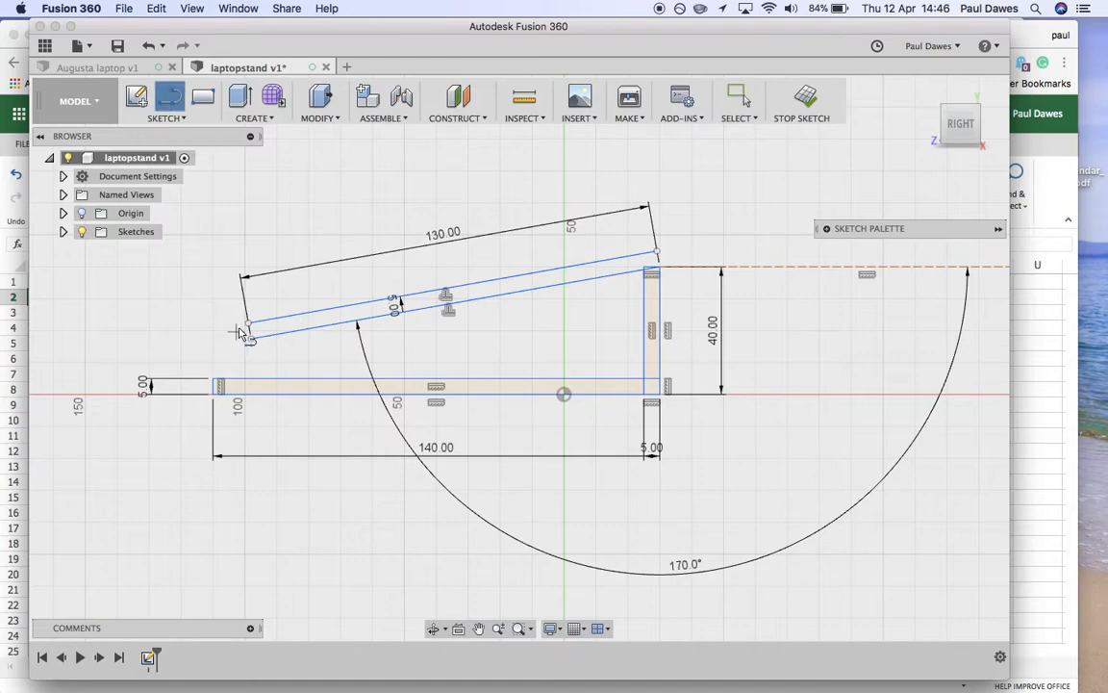
left_click(247, 324)
left_click(252, 337)
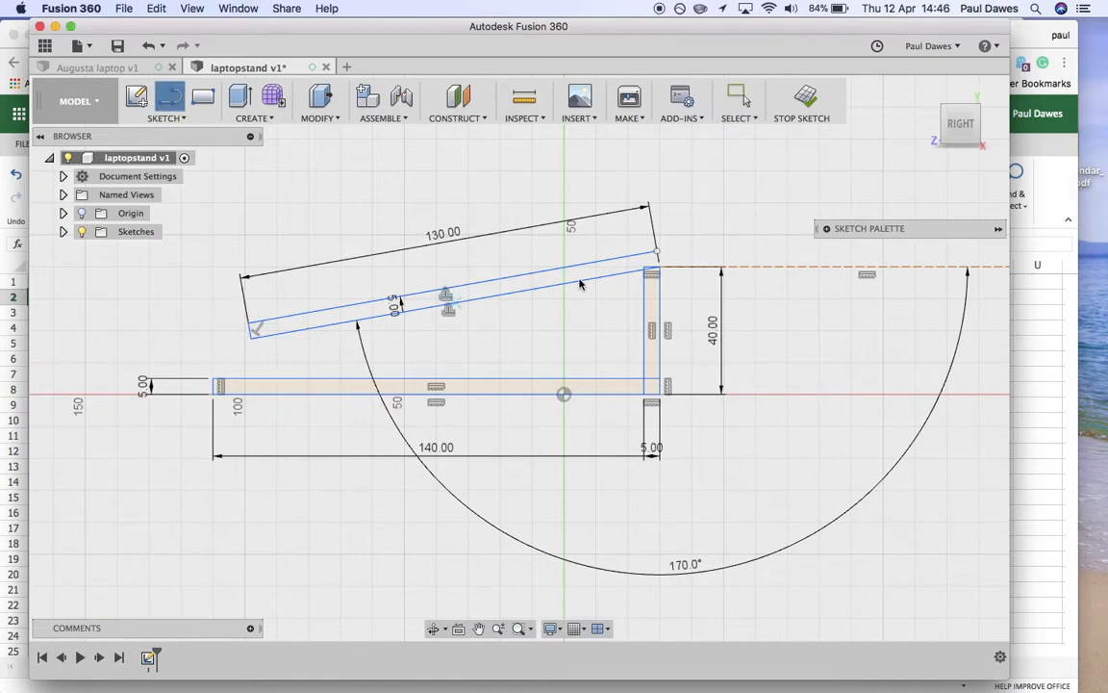
left_click(659, 253)
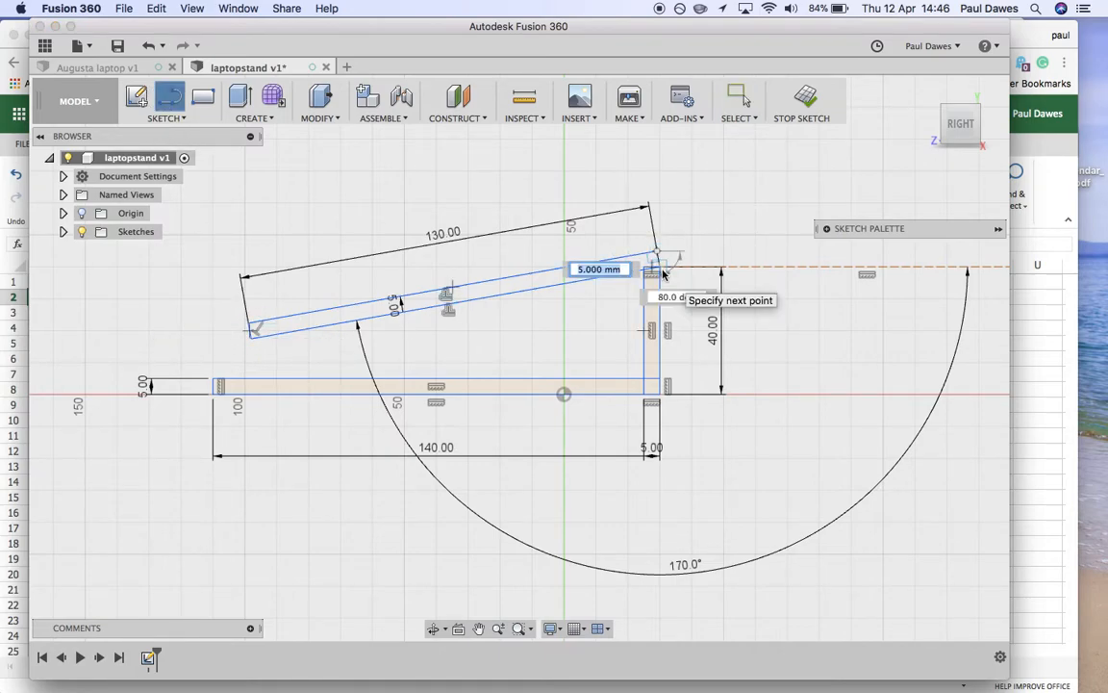
left_click(661, 268)
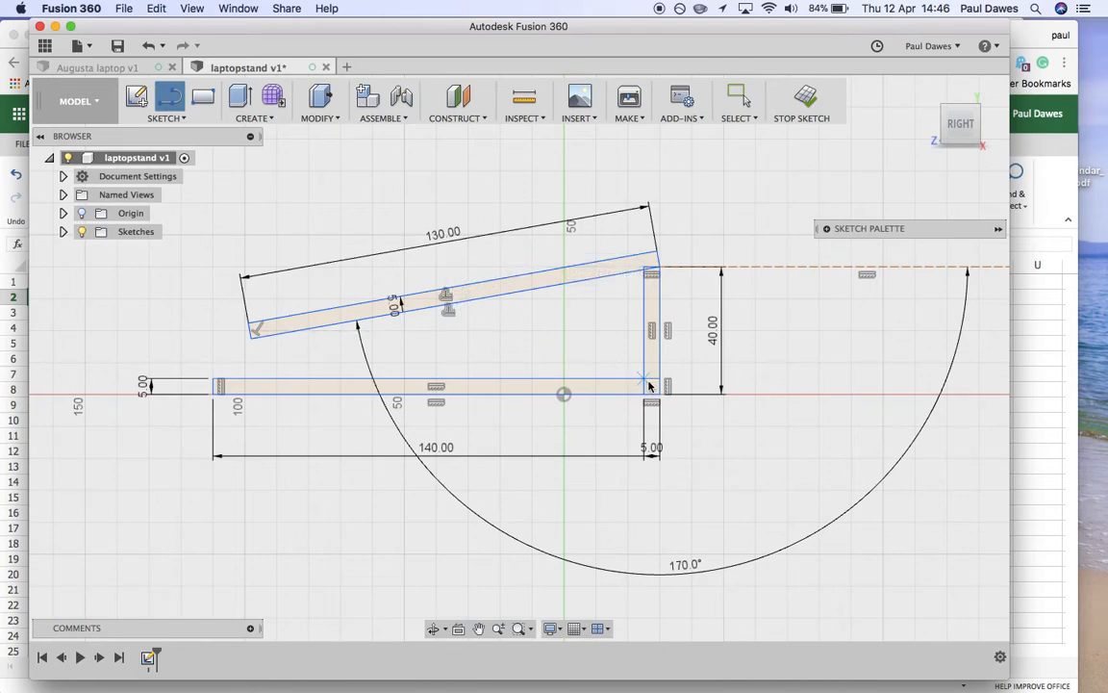
Trim the overlapping segments at the base-upright corner and the part of the sloping plate's lower line crossing the upright.
left_click(170, 119)
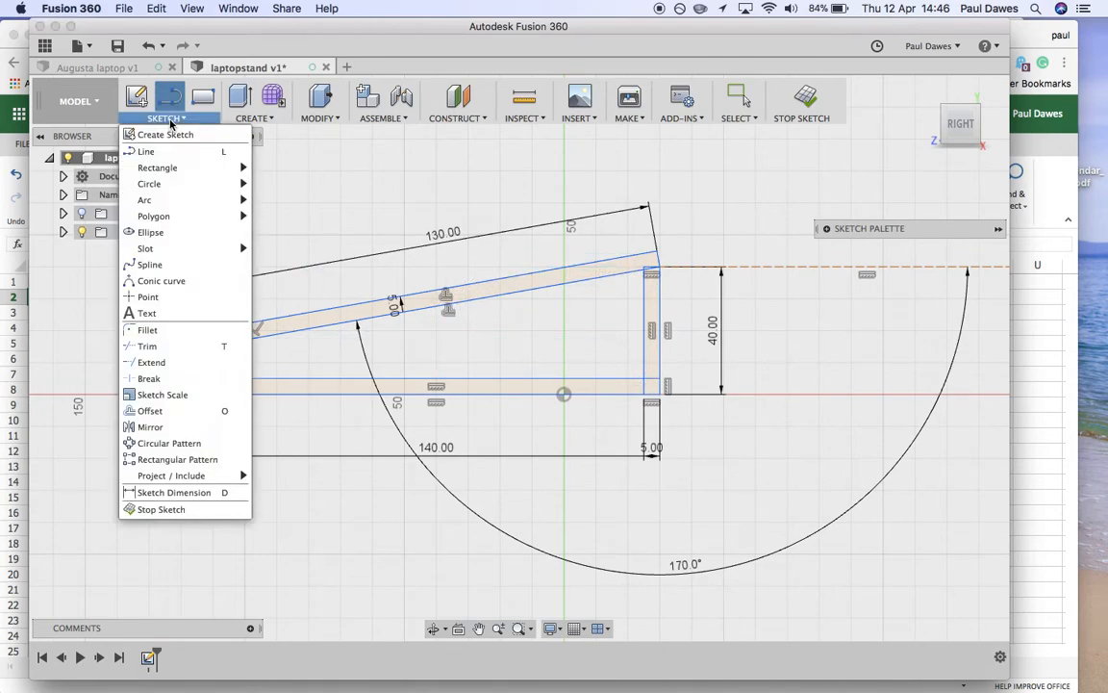
left_click(173, 347)
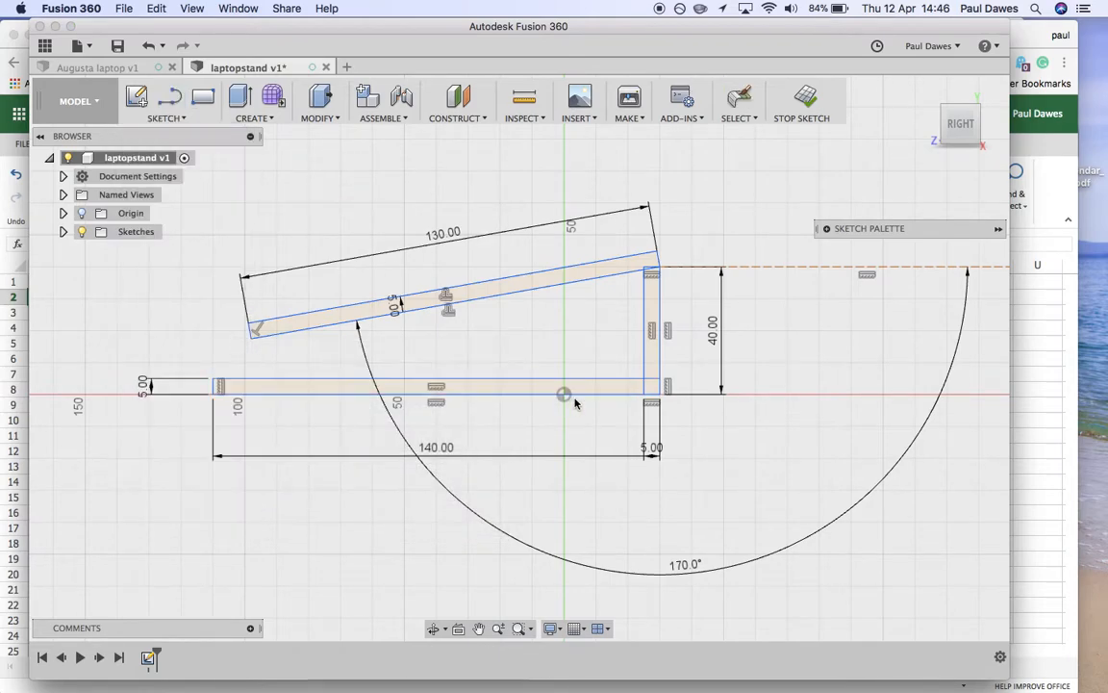
left_click(645, 387)
left_click(656, 380)
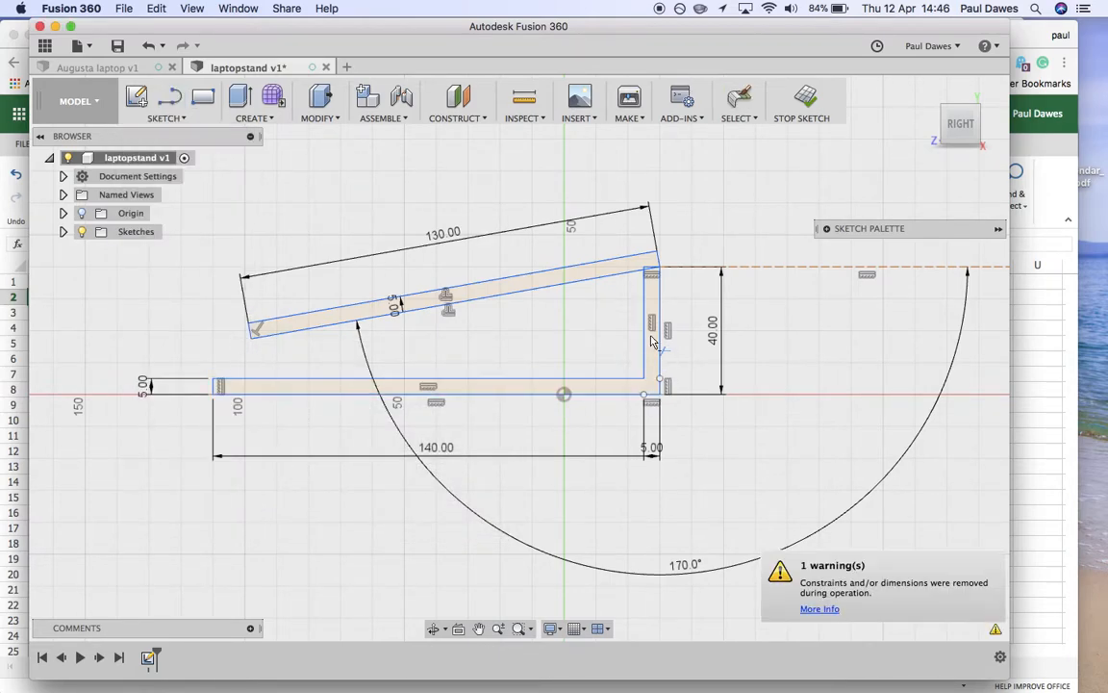
left_click(652, 268)
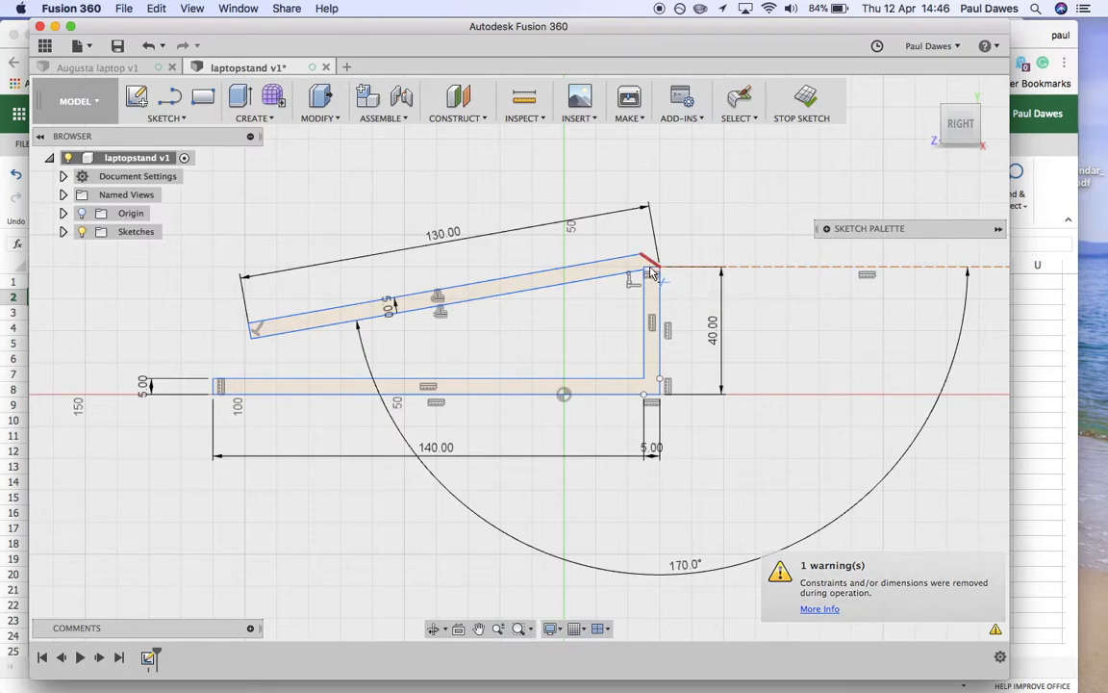
key("Escape")
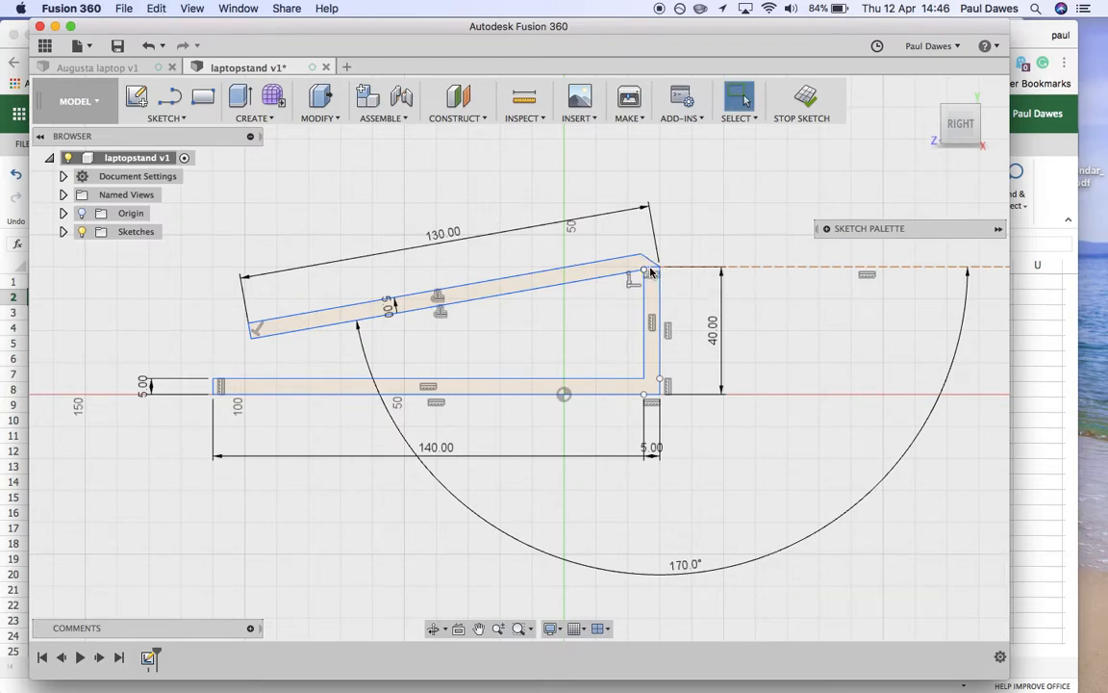
Delete the upright's short top line and trim the stub of its inner line protruding into the sloping plate.
left_click(652, 271)
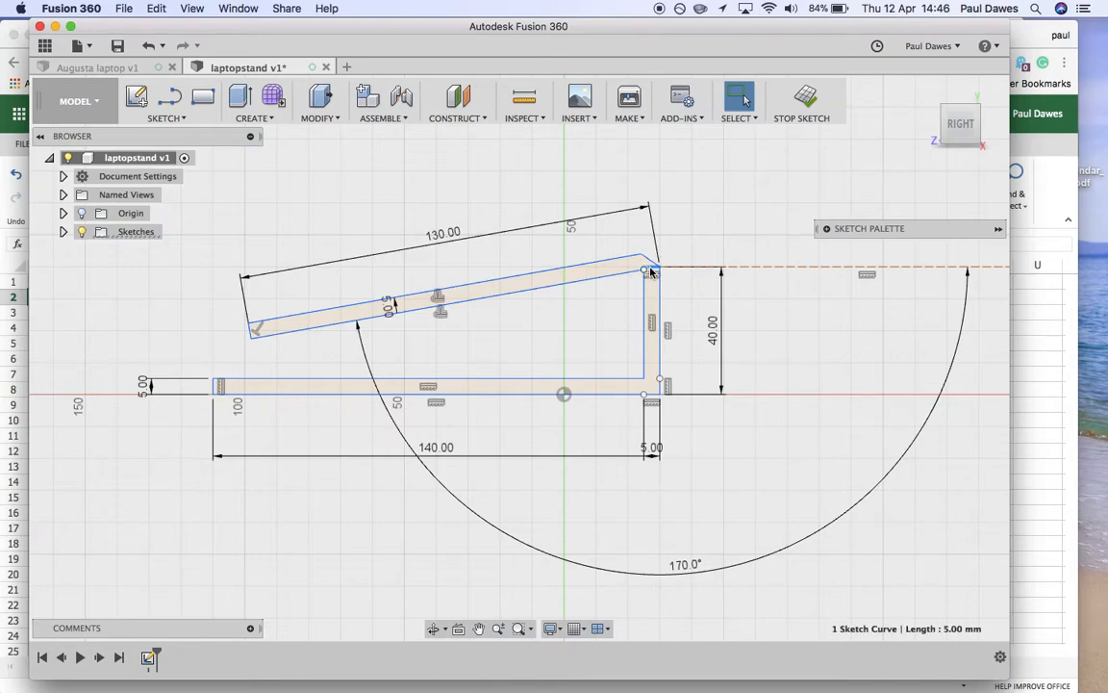
scroll(652, 272, "up", 5)
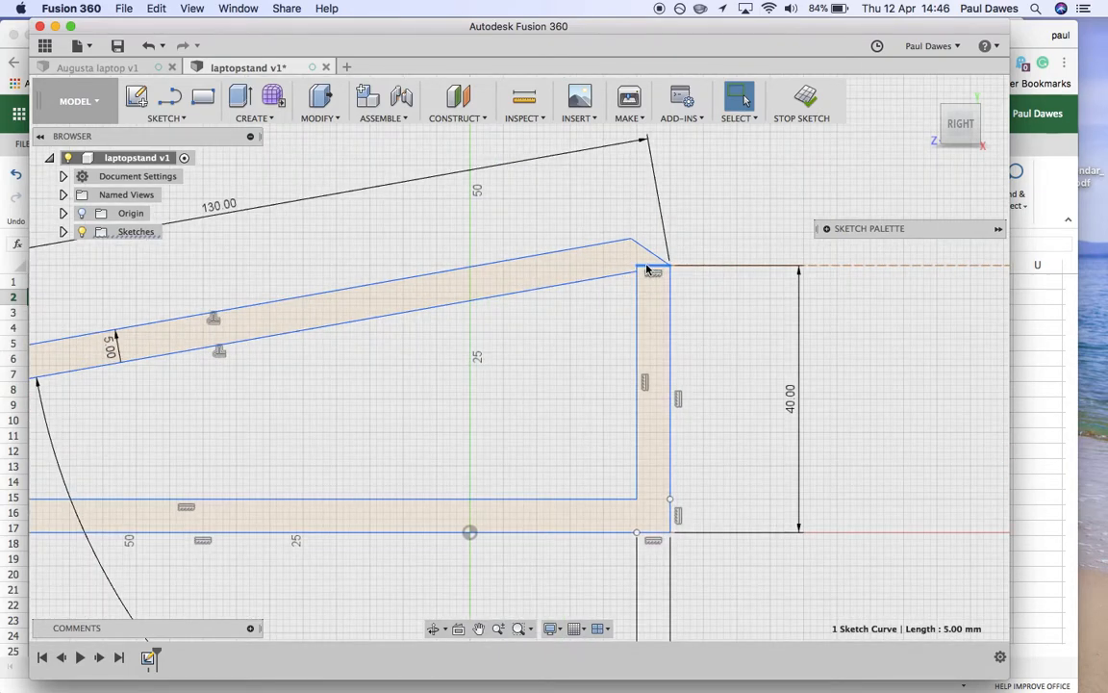
key("Delete")
key("t")
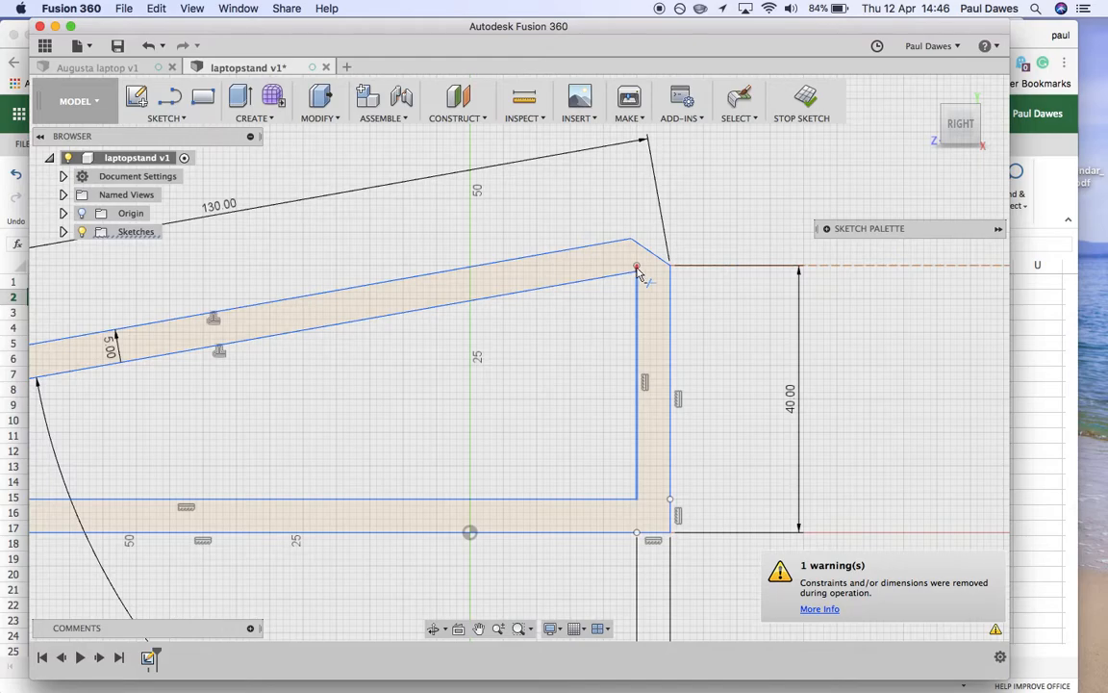
scroll(640, 271, "up", 3)
scroll(638, 271, "up", 3)
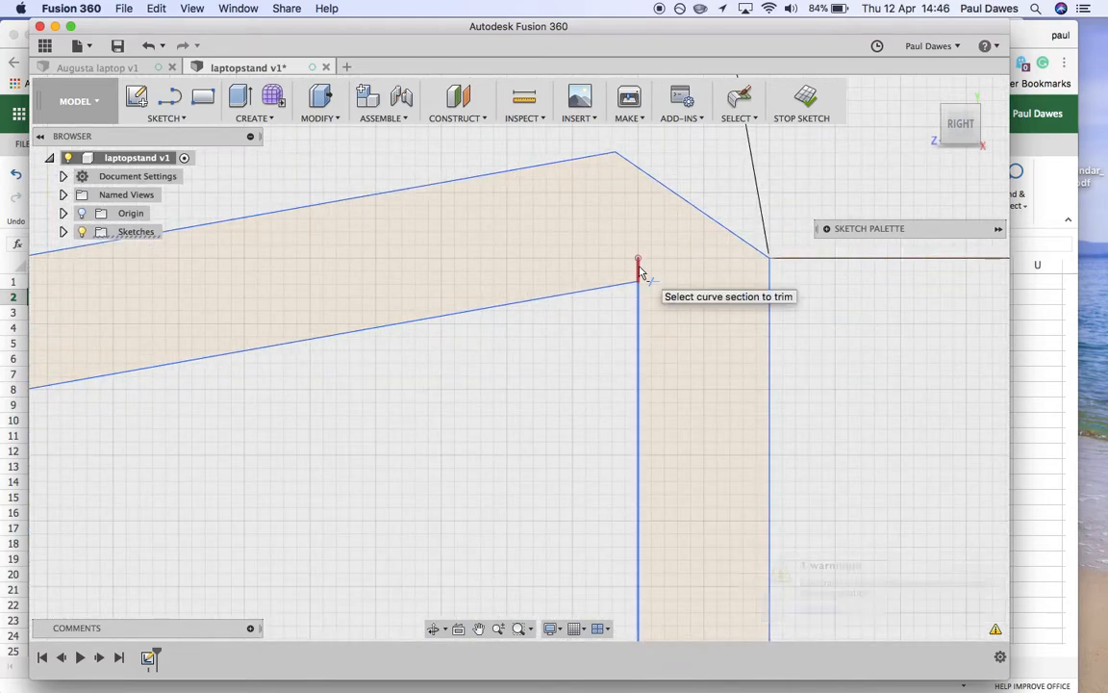
scroll(660, 306, "down", 6)
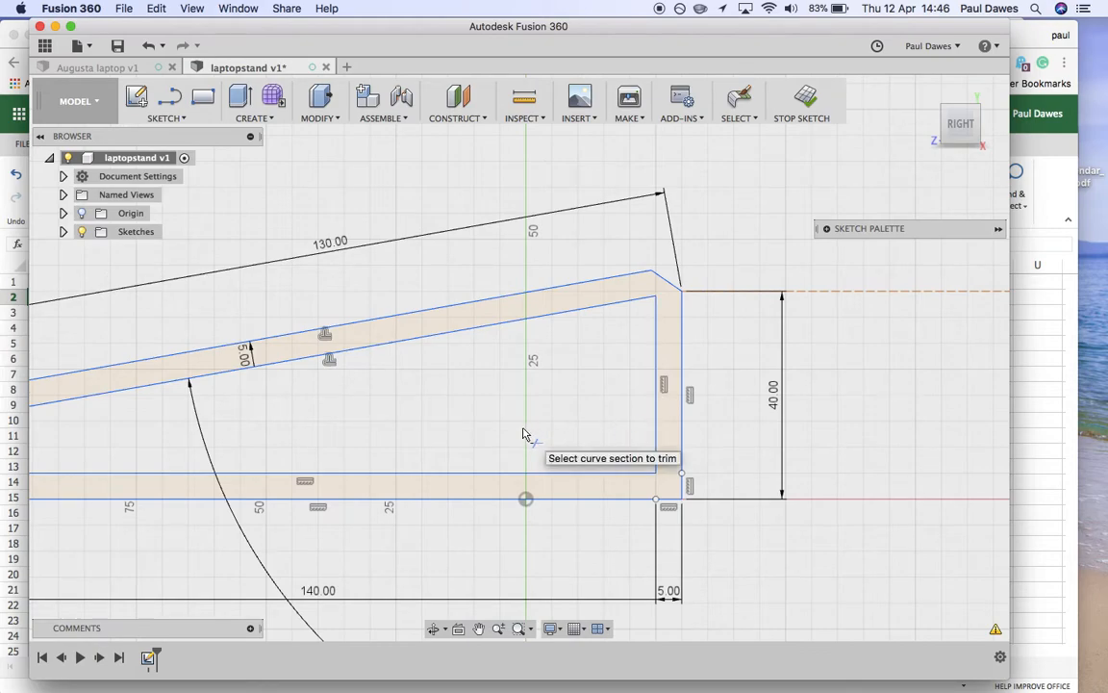
scroll(525, 432, "down", 4)
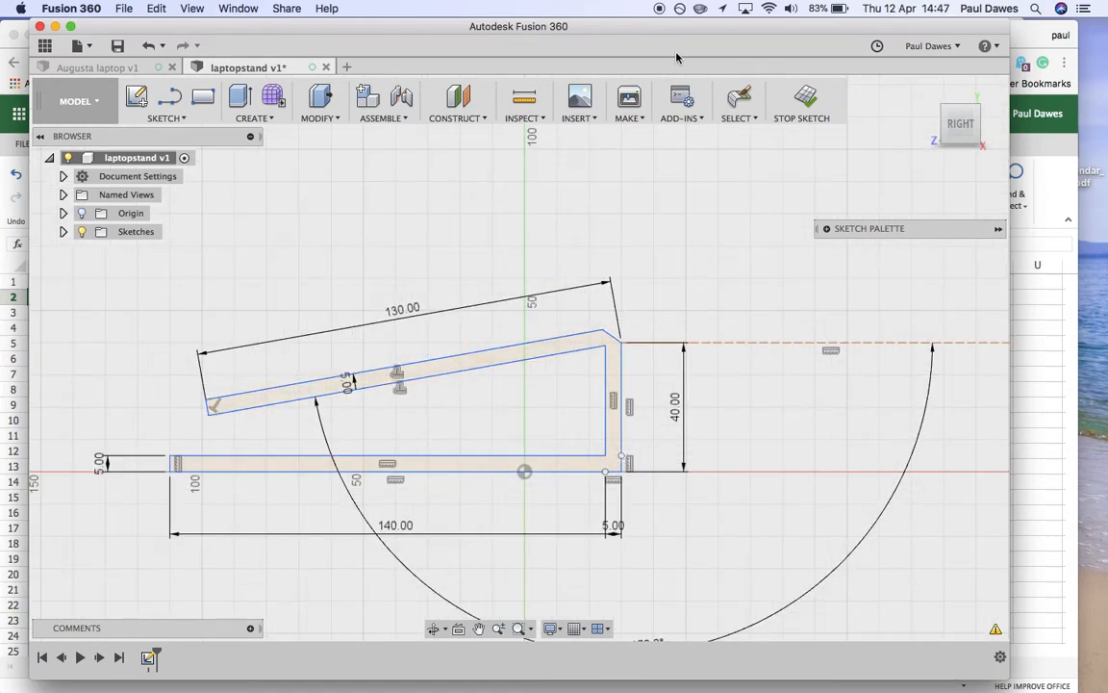
Finish the sketch and extrude the closed side profile 230 mm to one side as a new body.
left_click(805, 100)
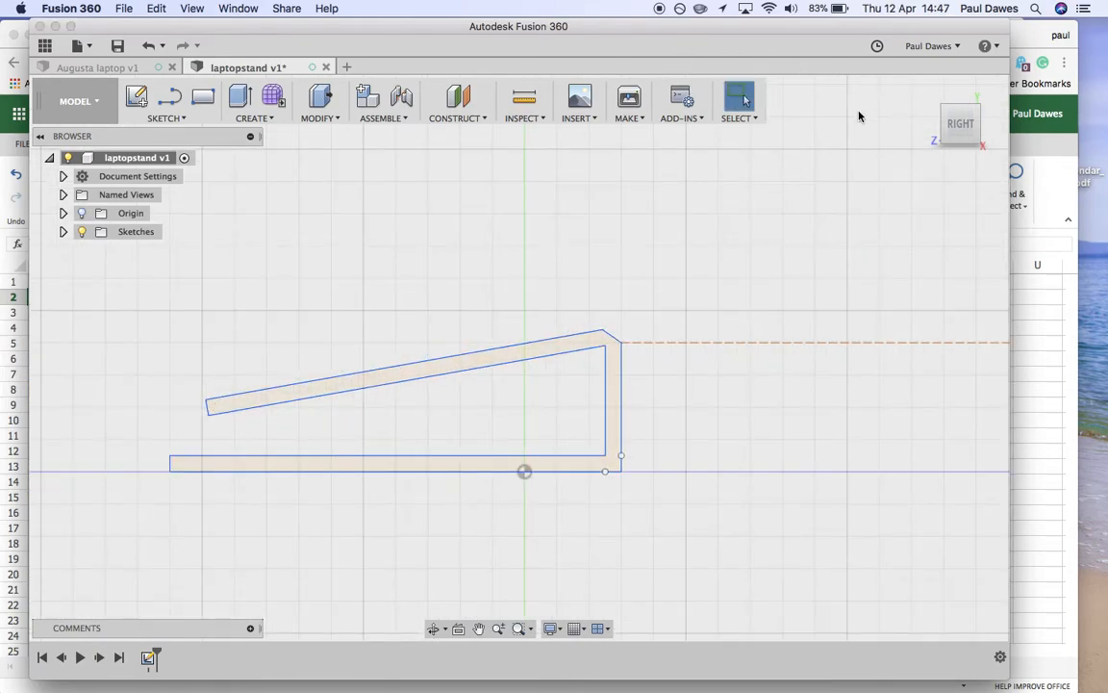
left_click(926, 91)
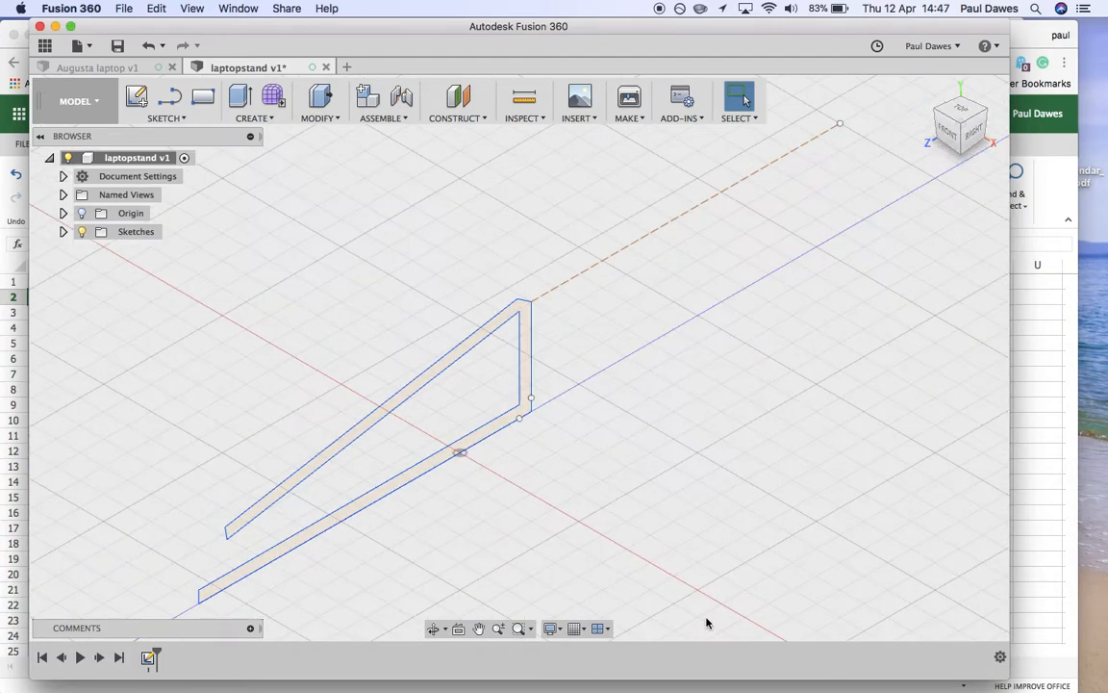
left_click(241, 101)
left_click(525, 324)
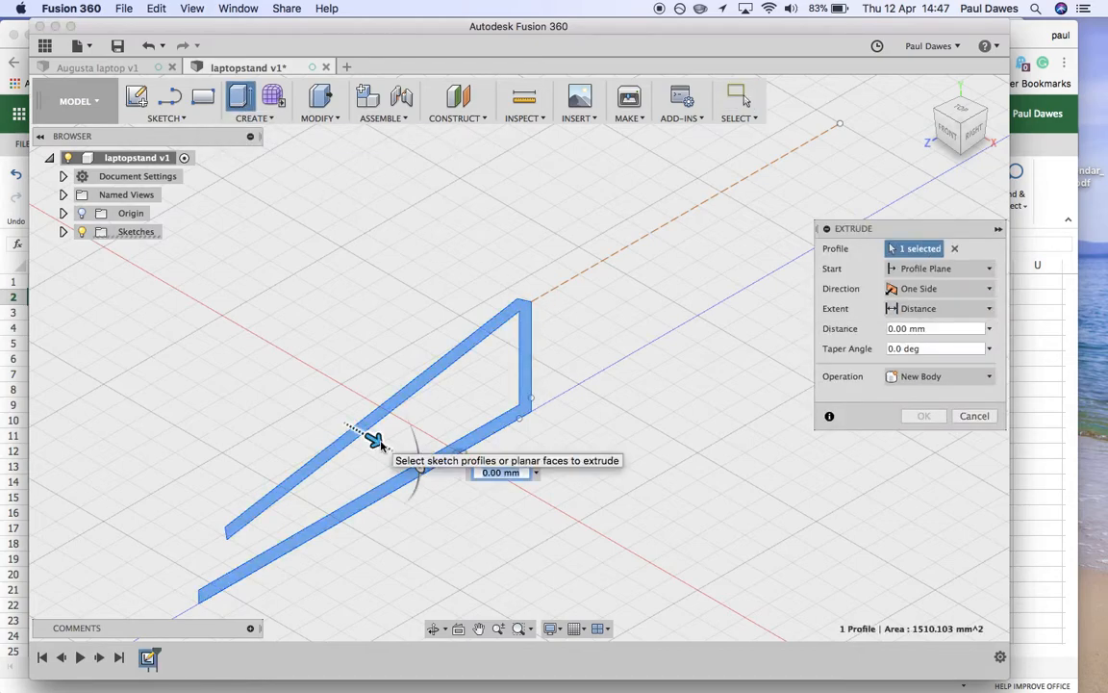
left_click_drag(373, 441, 693, 545)
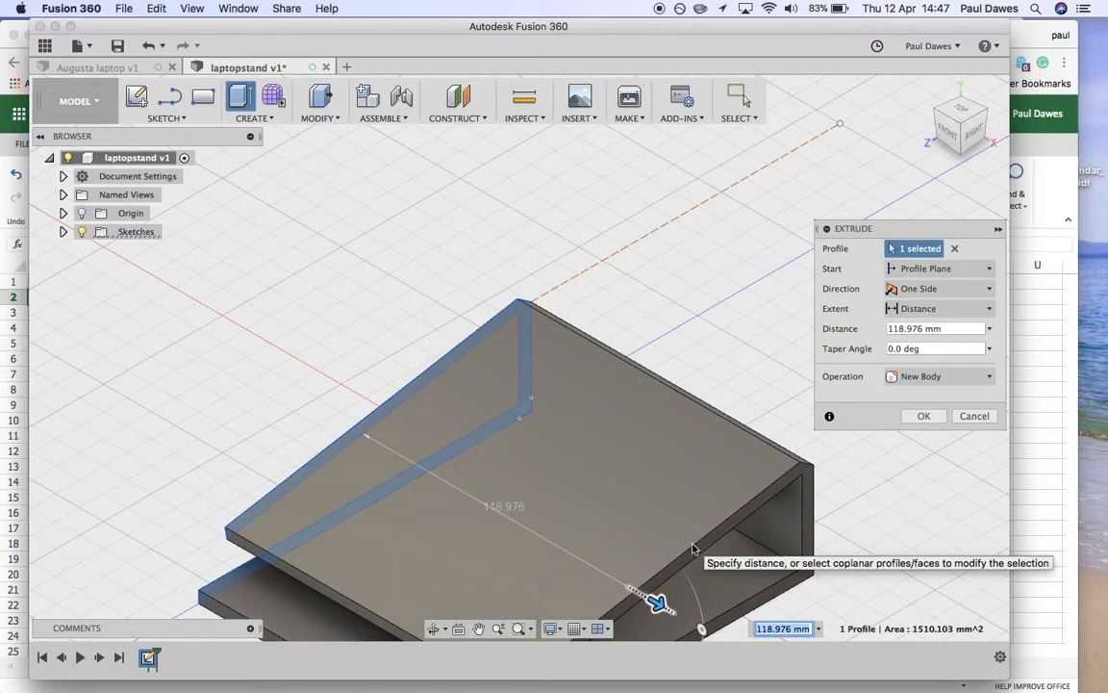
type("2")
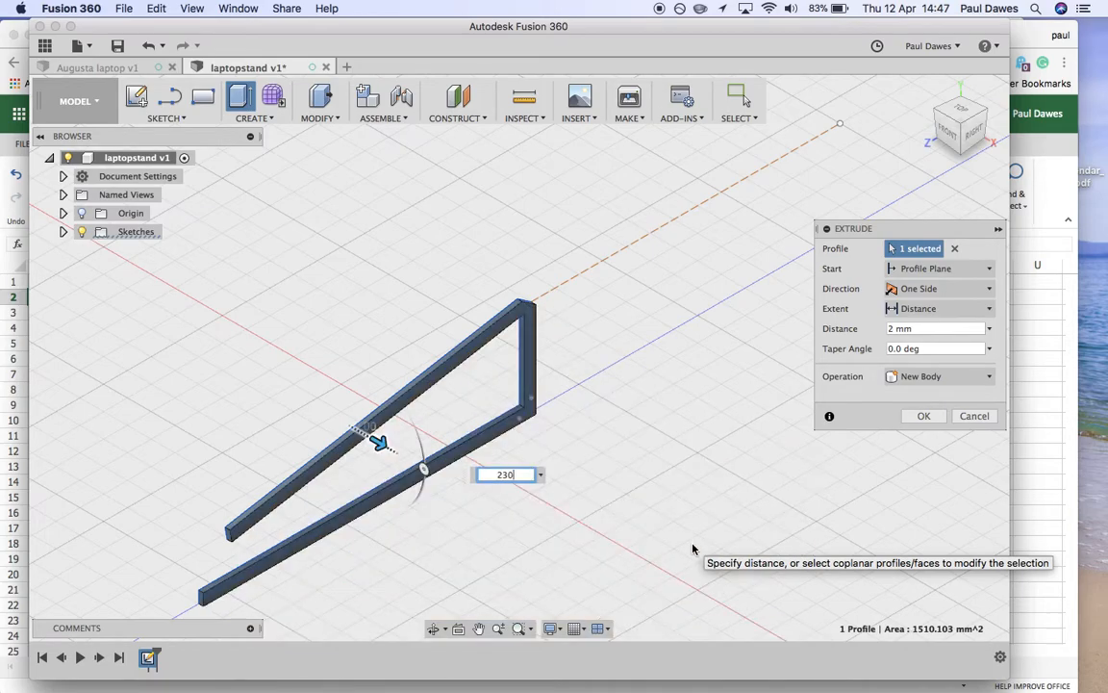
type("30")
key("Return")
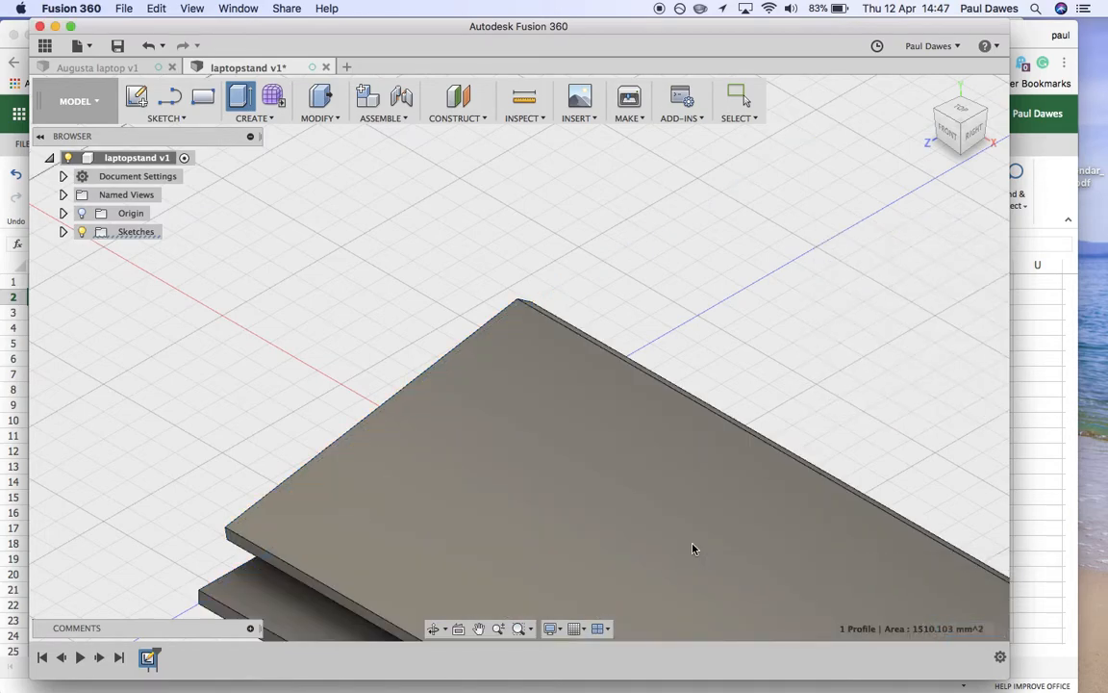
Fillet the two inside edges where the upright meets the base and the sloping plate with a 3 mm radius.
middle_click_drag(691, 548, 557, 497, "shift")
scroll(558, 497, "down", 3)
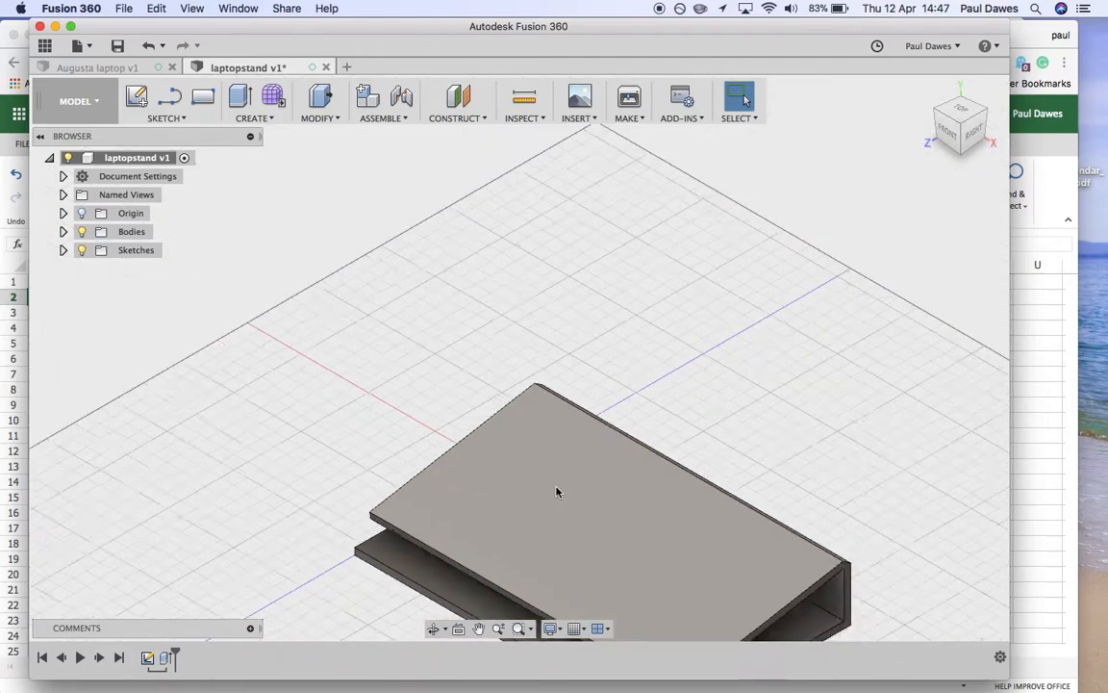
left_click(925, 93)
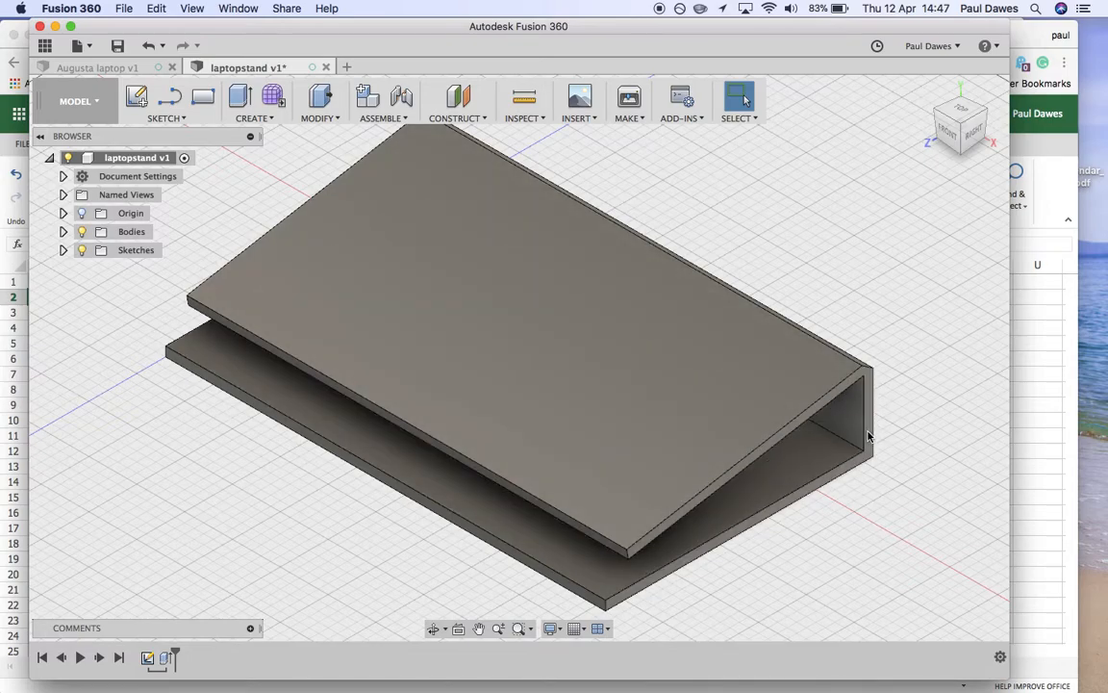
left_click(318, 117)
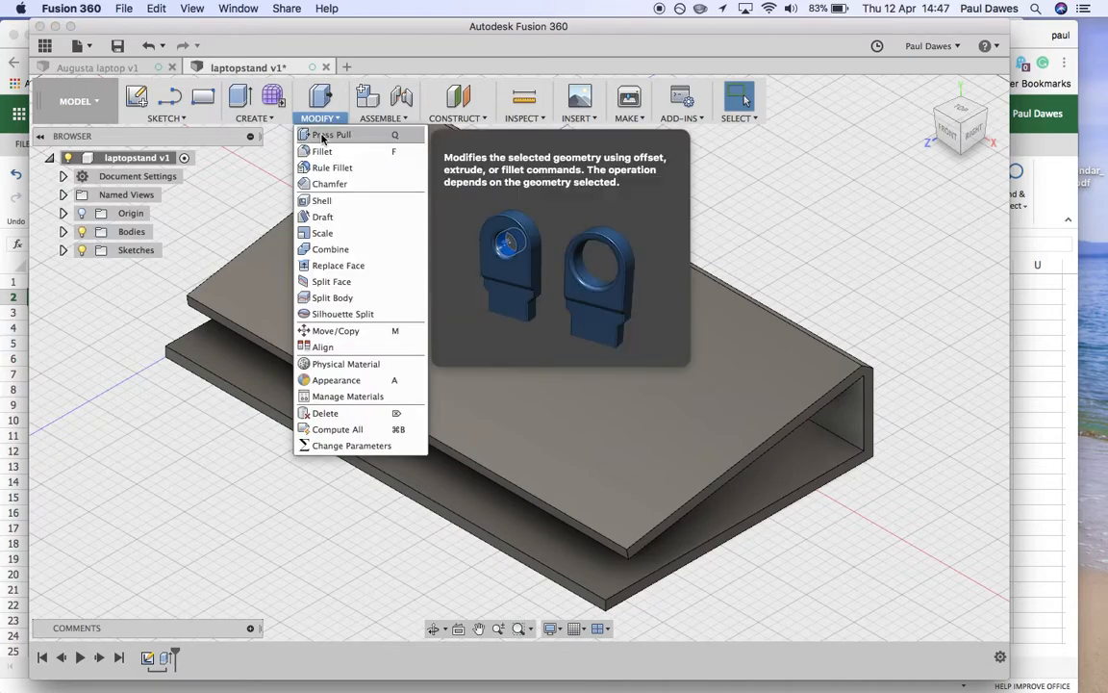
left_click(321, 151)
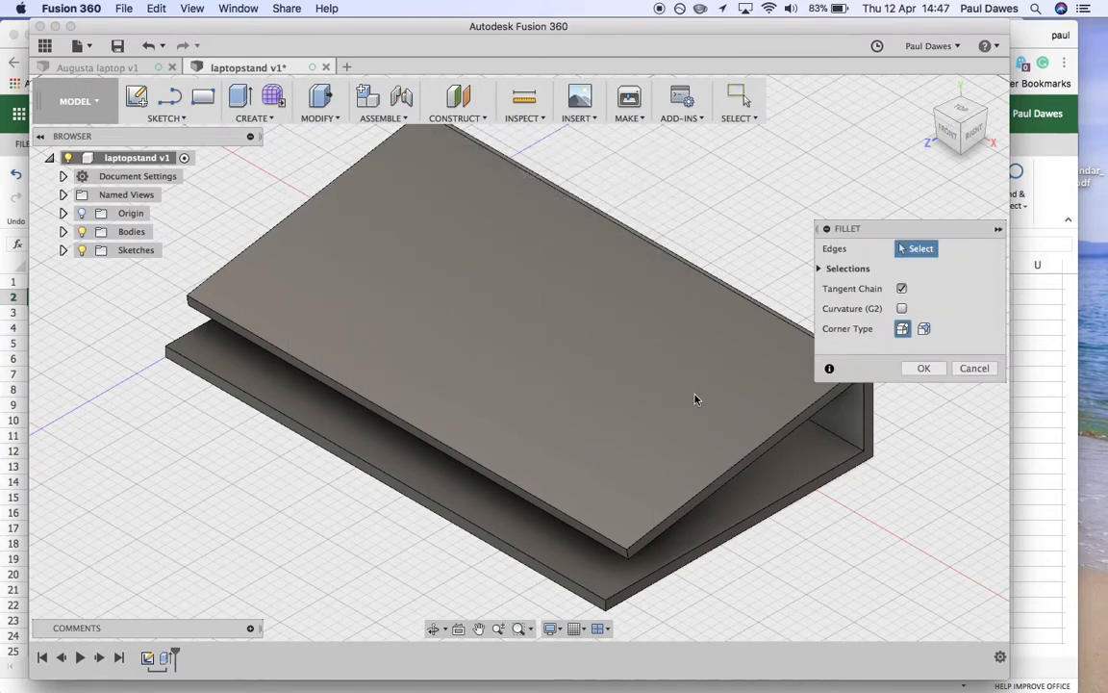
left_click(843, 442)
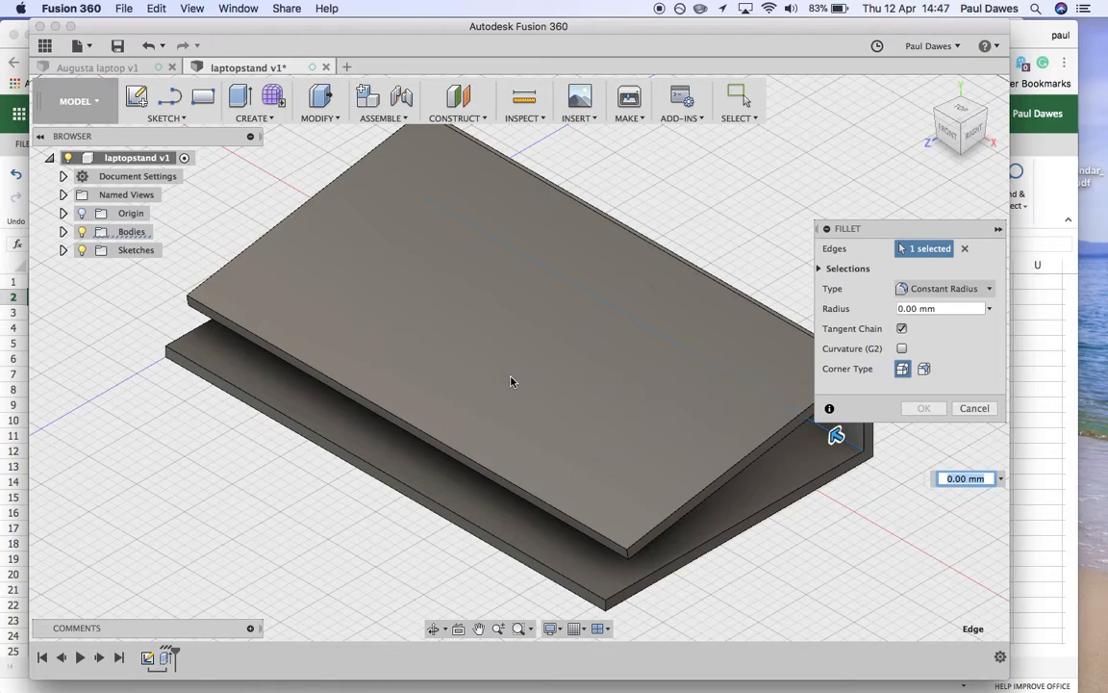
scroll(768, 251, "up", 5)
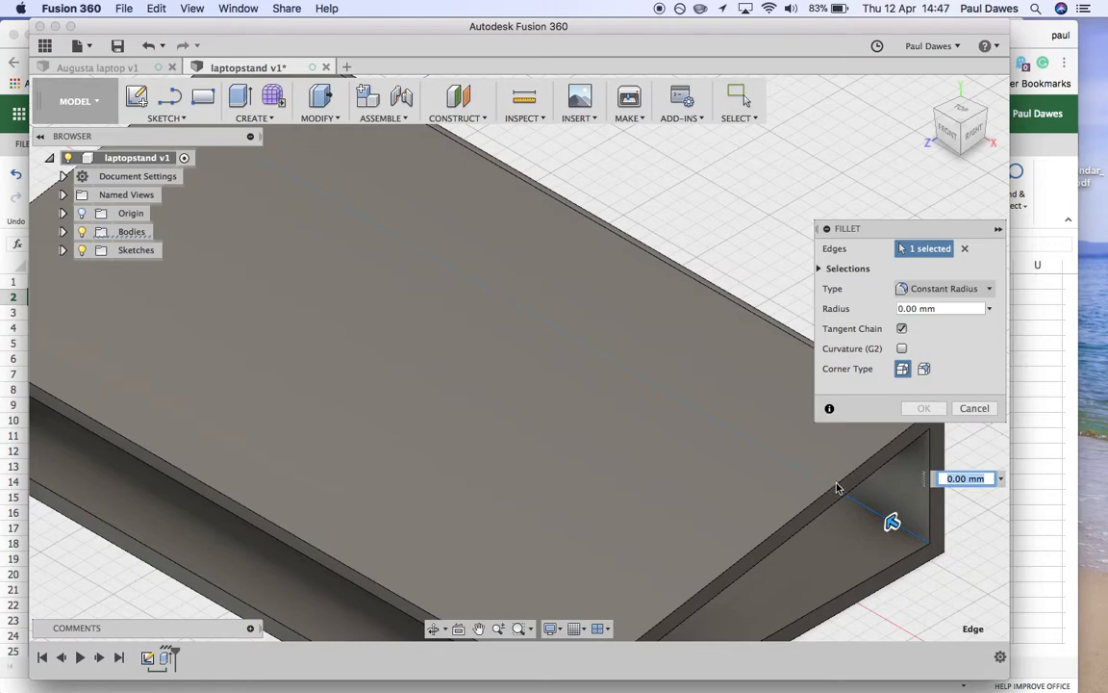
scroll(866, 548, "down", 5)
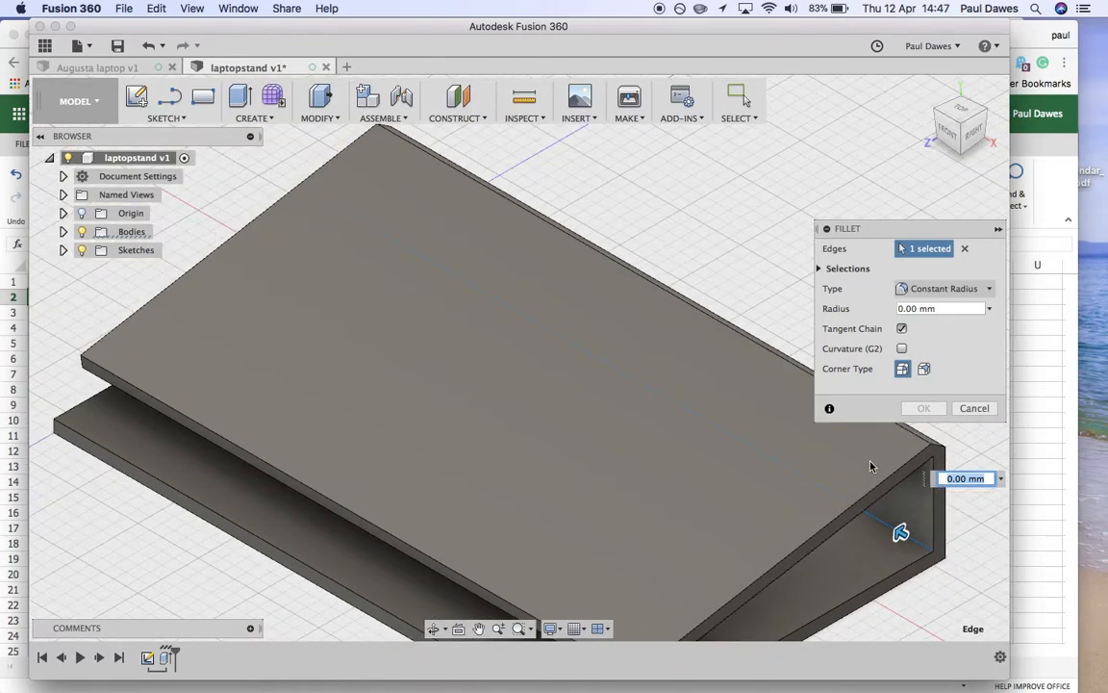
left_click(897, 446)
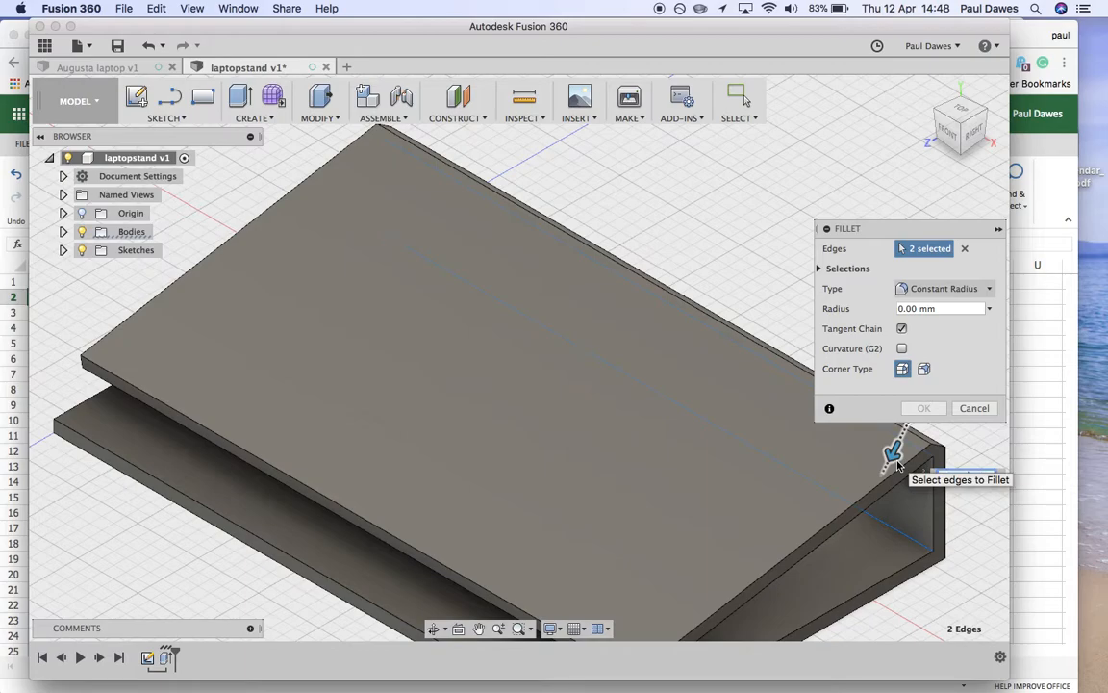
type("3")
key("Return")
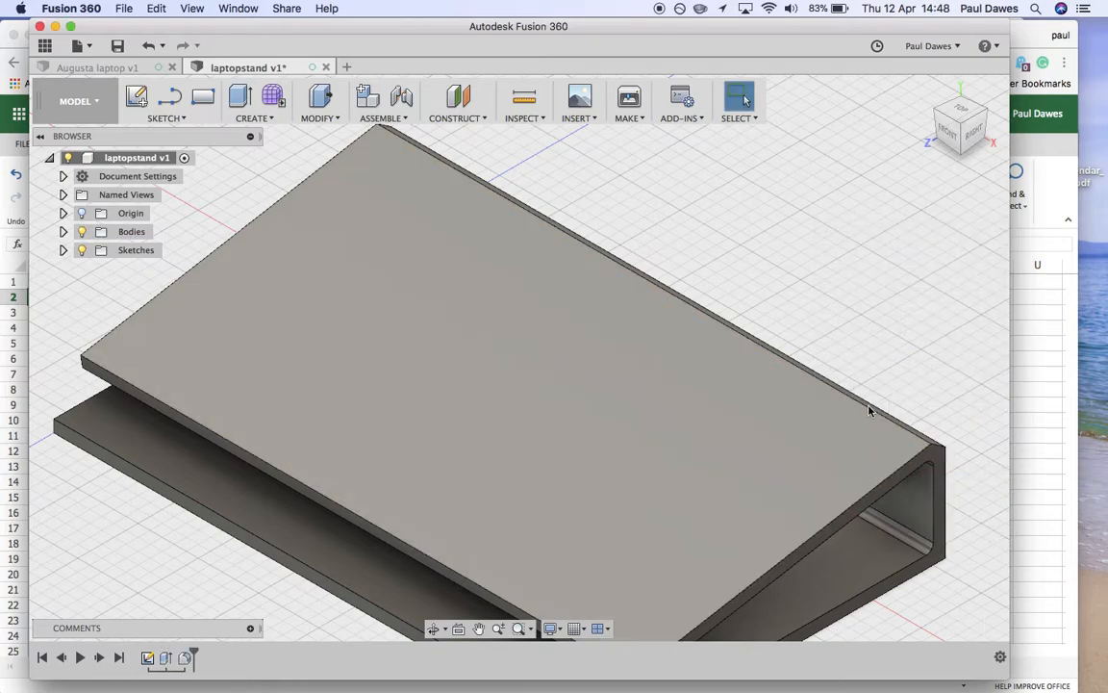
Fillet the three outer back edges, two along the upper bevel and one along the base, with a 7 mm radius.
middle_click_drag(903, 298, 826, 264, "shift")
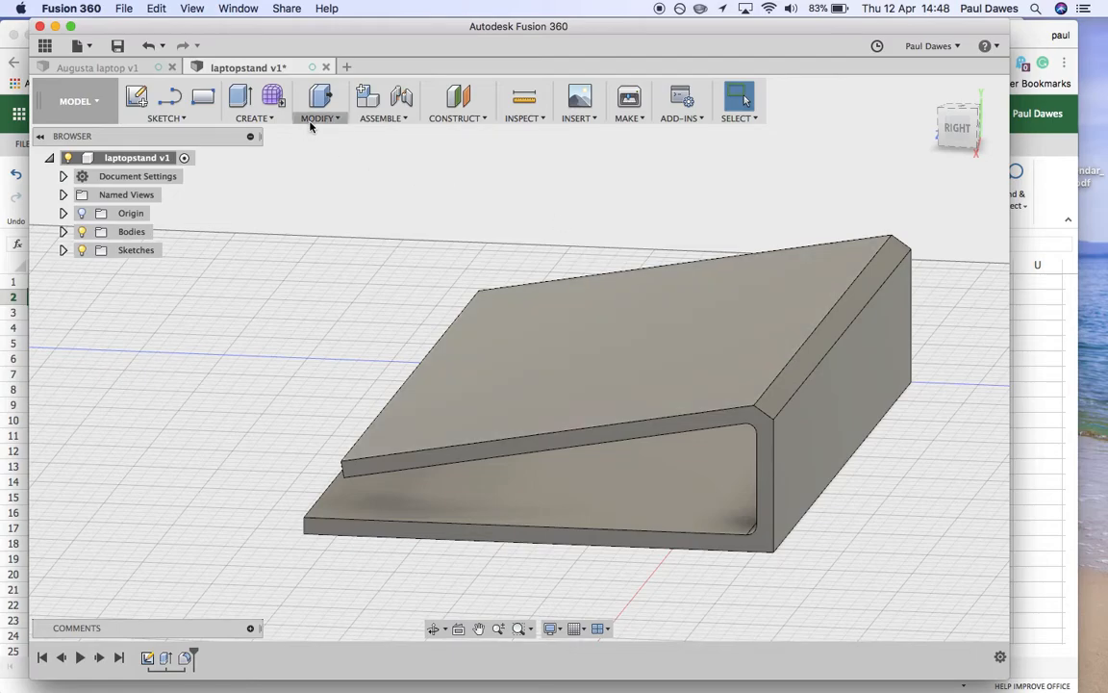
left_click(317, 113)
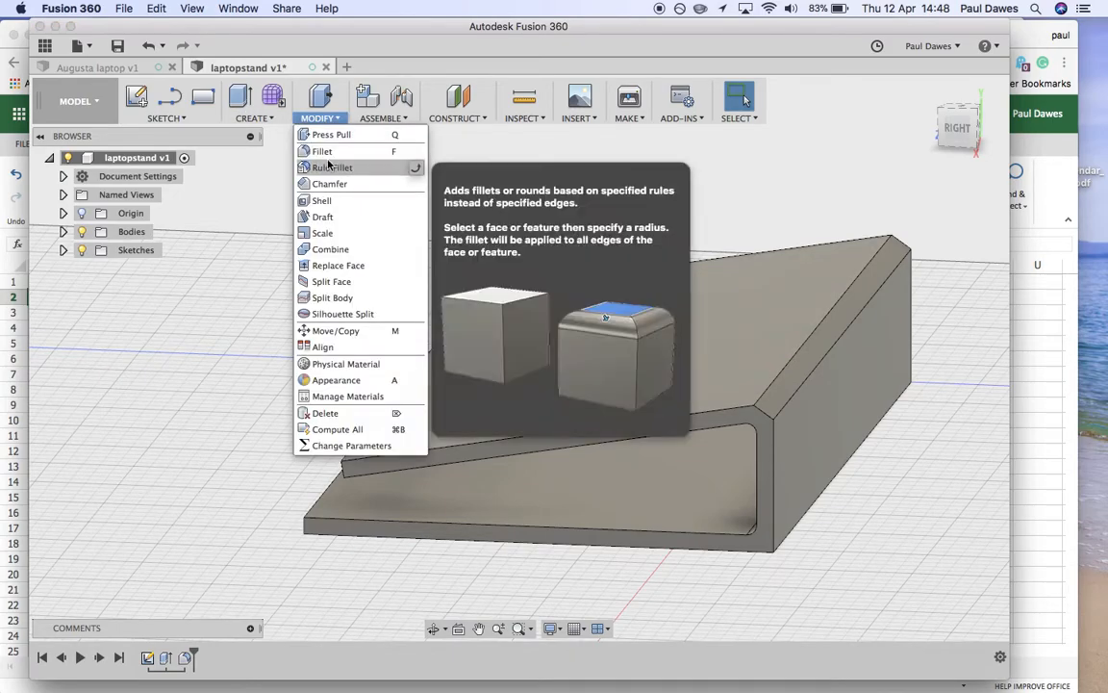
left_click(319, 151)
left_click(779, 374)
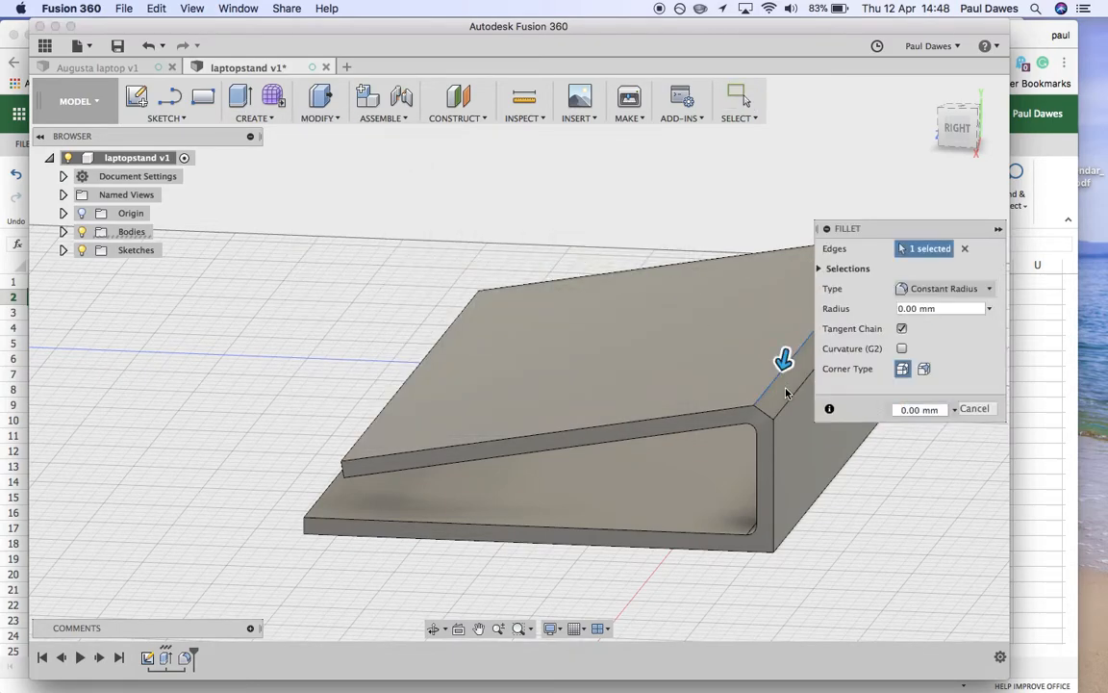
left_click(806, 519)
left_click_drag(825, 538, 809, 524)
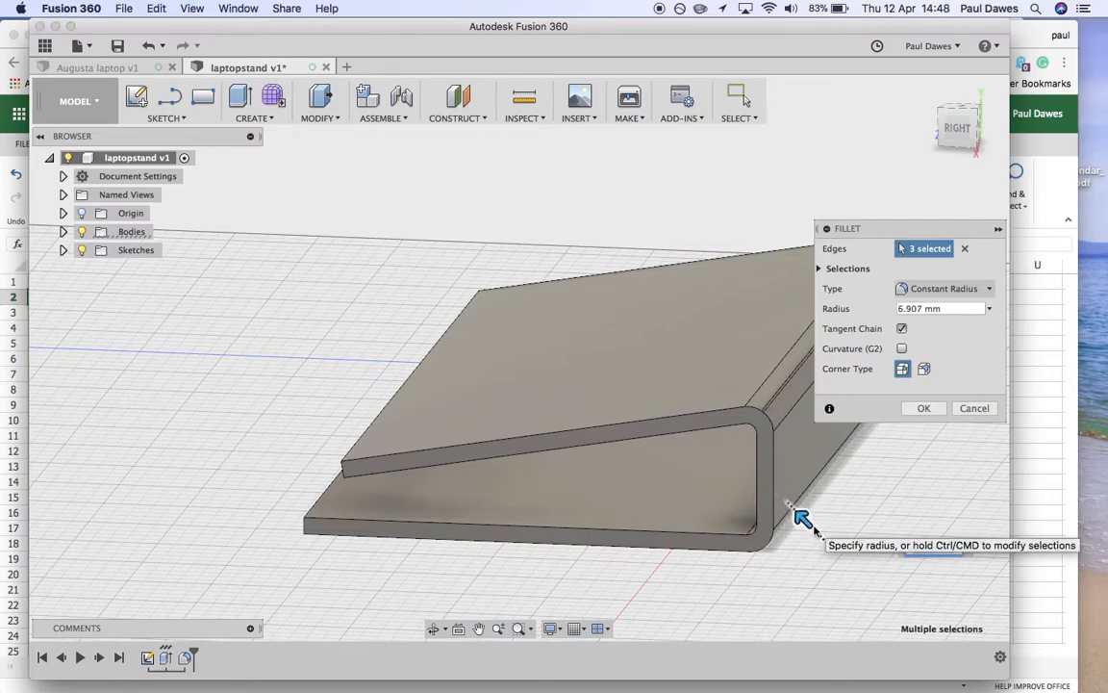
left_click(910, 309)
type("7")
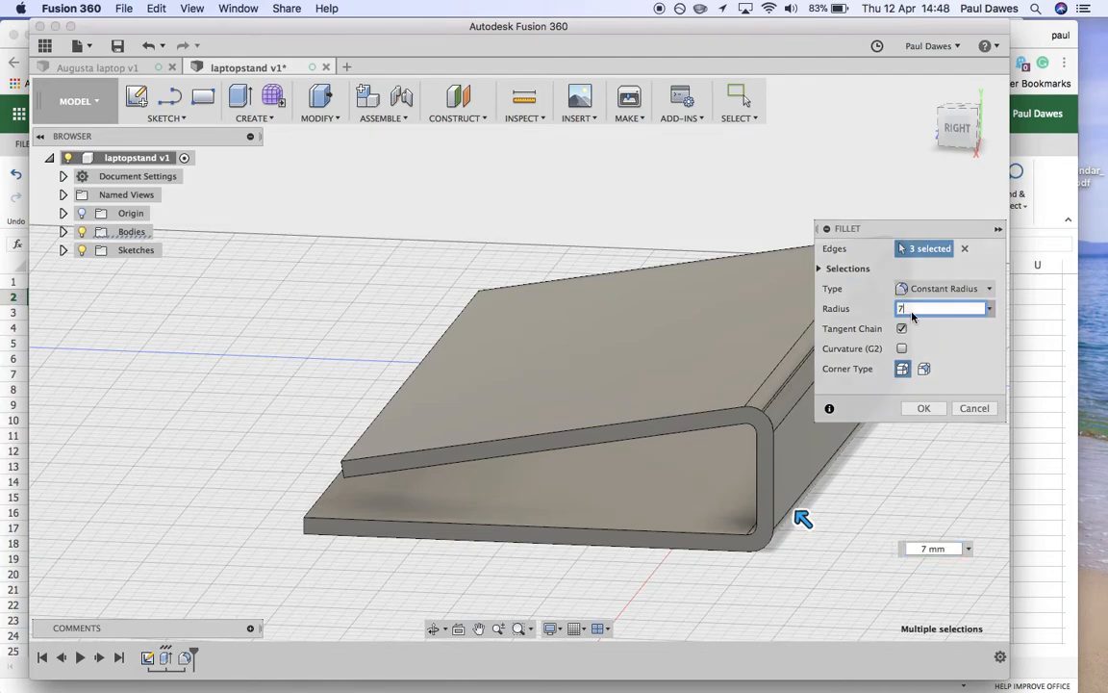
key("Return")
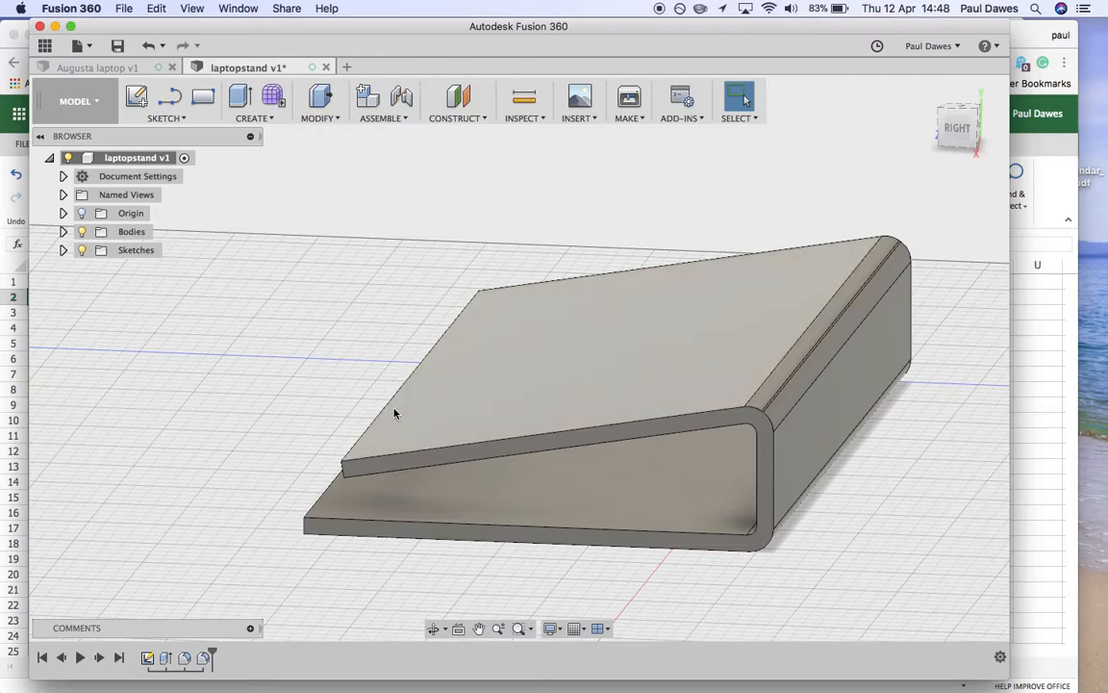
Sketch a 230 × 3 mm rectangle on the sloping plate's top face along its front edge and finish the sketch.
middle_click_drag(263, 409, 317, 385, "shift")
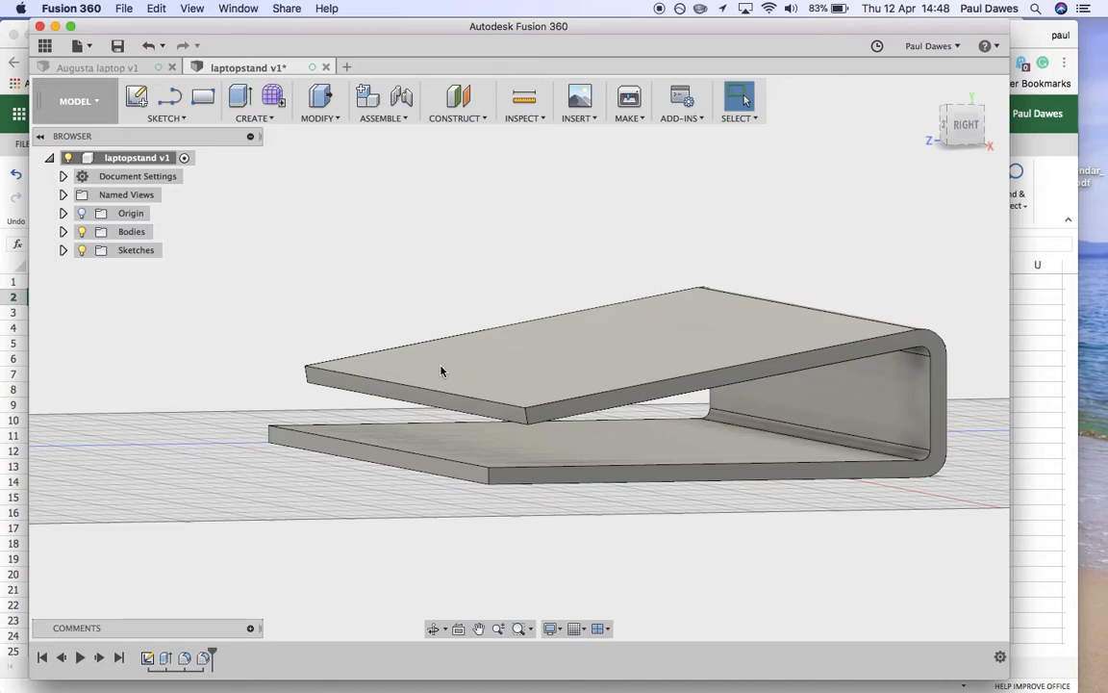
mouse_move(424, 380)
middle_mouse_down("shift")
mouse_move(433, 349)
mouse_move(408, 367)
mouse_move(430, 378)
mouse_move(430, 364)
mouse_move(376, 355)
middle_mouse_up("shift")
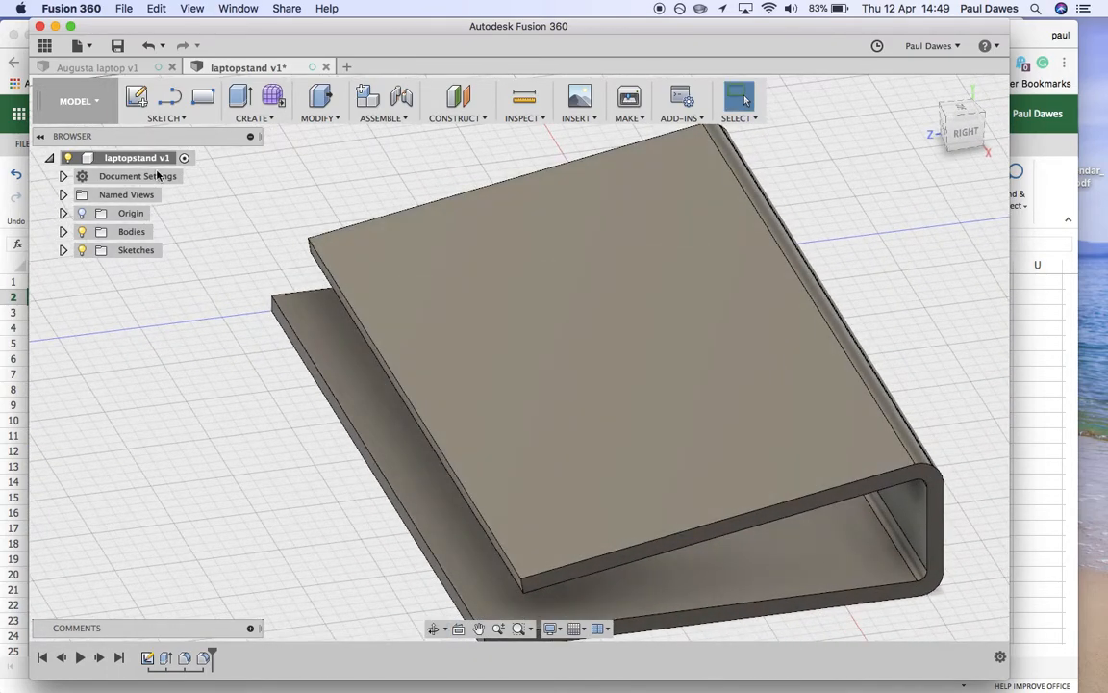
left_click(182, 118)
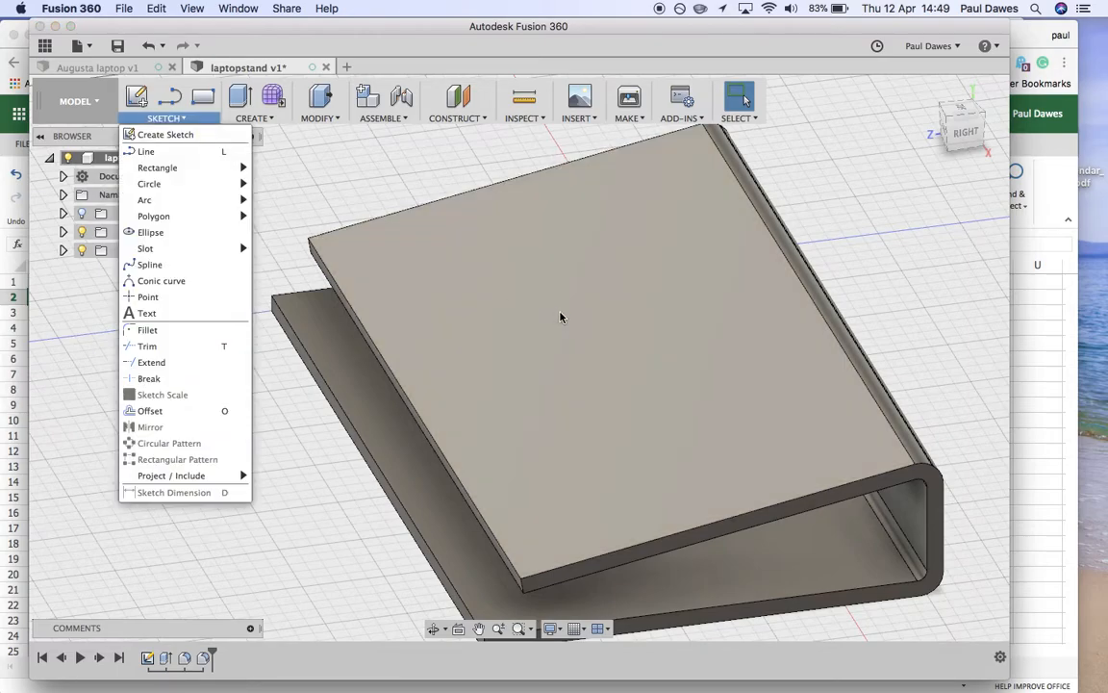
left_click(561, 316)
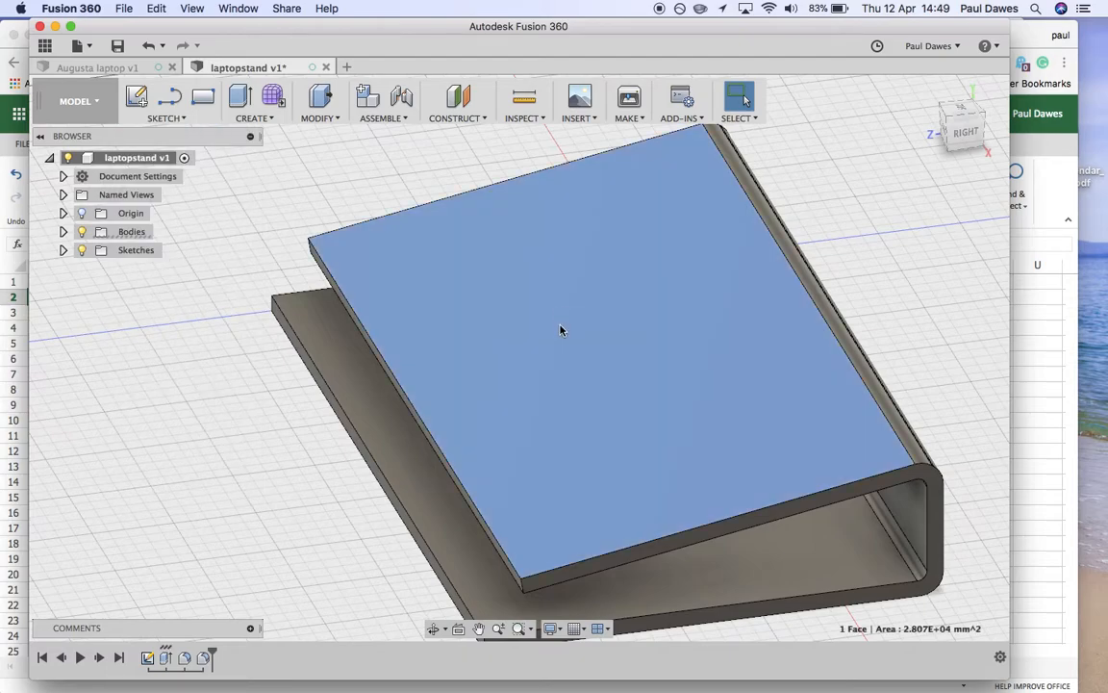
left_click(202, 98)
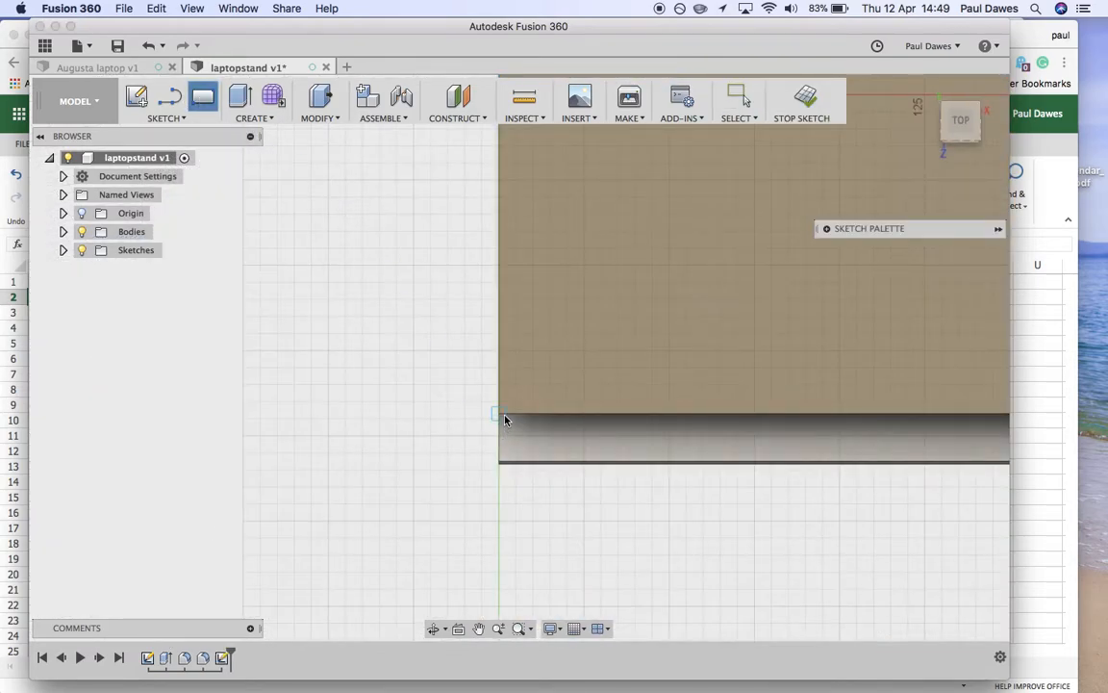
left_click(500, 413)
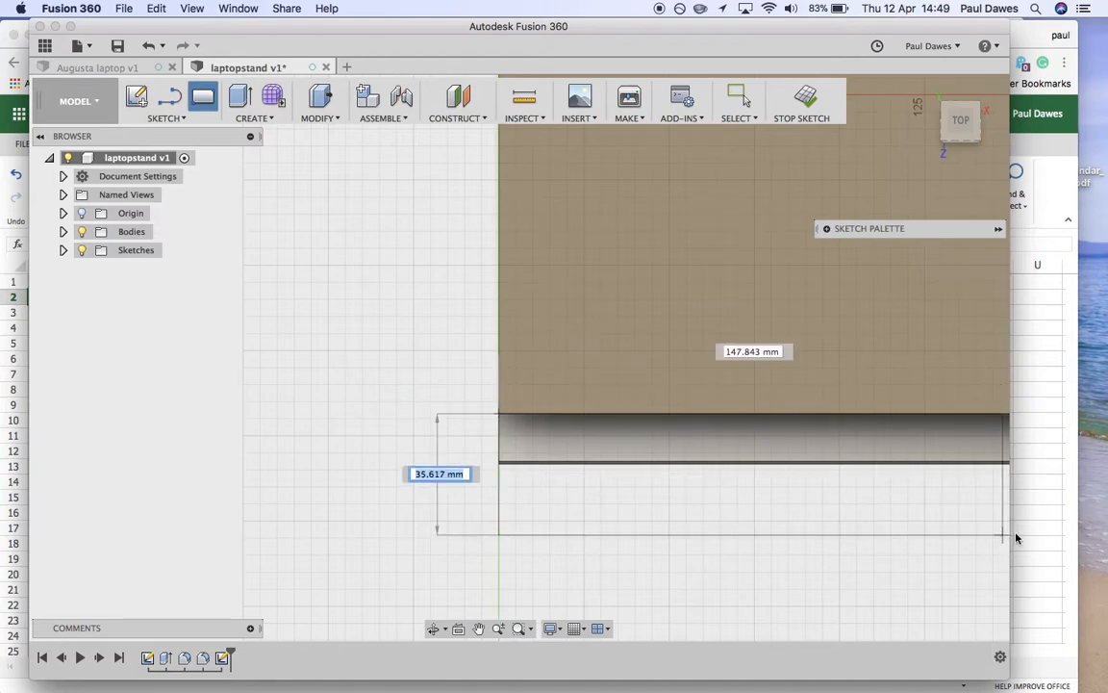
left_click_drag(1012, 535, 1106, 523)
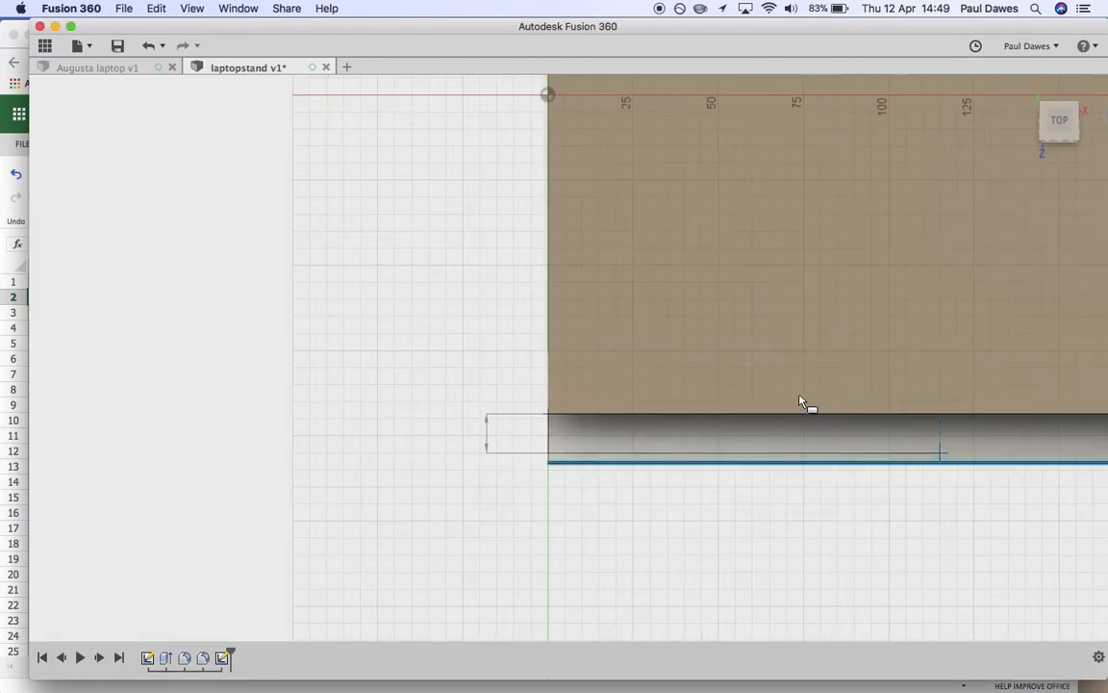
mouse_move(797, 376)
middle_mouse_down("shift")
mouse_move(562, 372)
mouse_move(569, 329)
mouse_move(510, 365)
mouse_move(698, 288)
middle_mouse_up("shift")
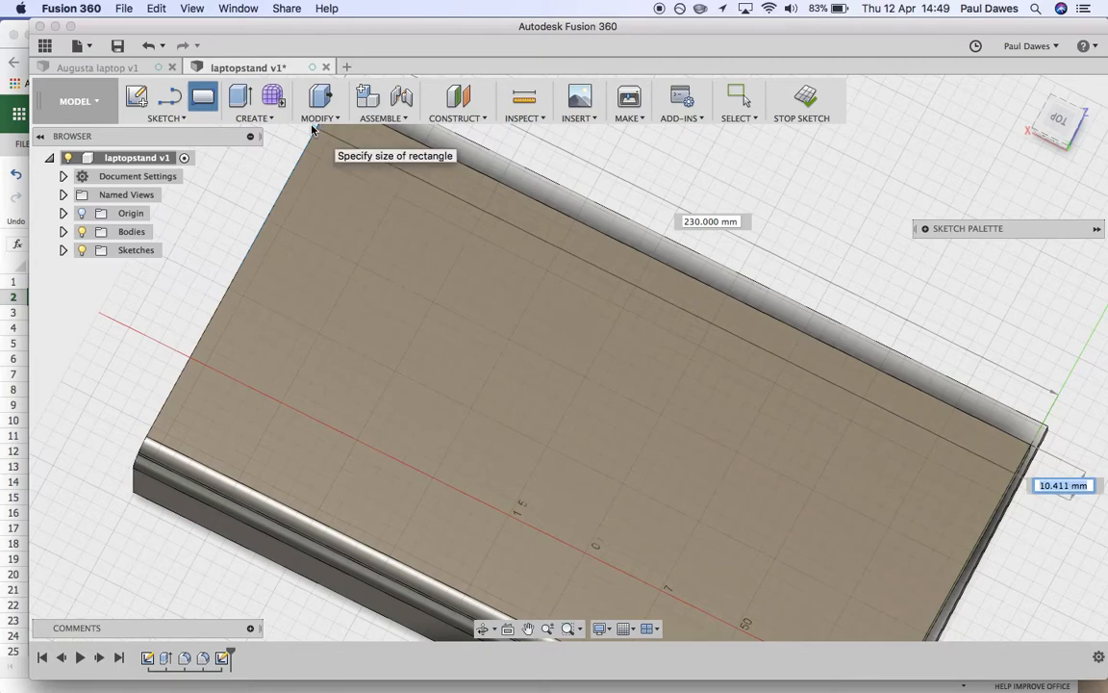
type("3")
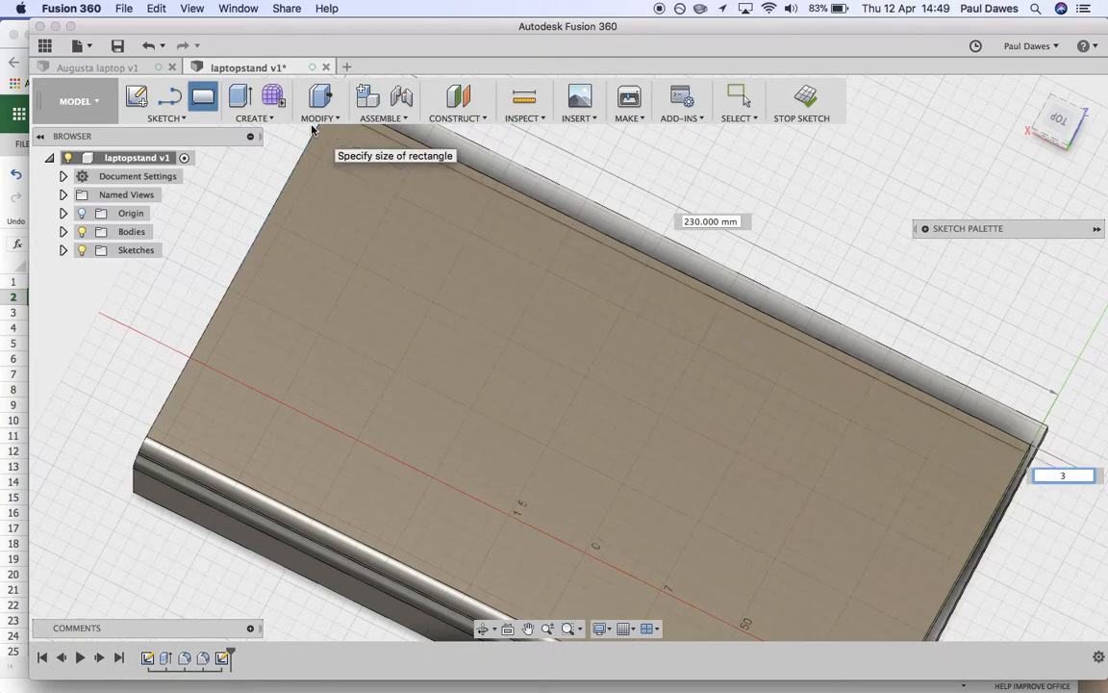
key("Return")
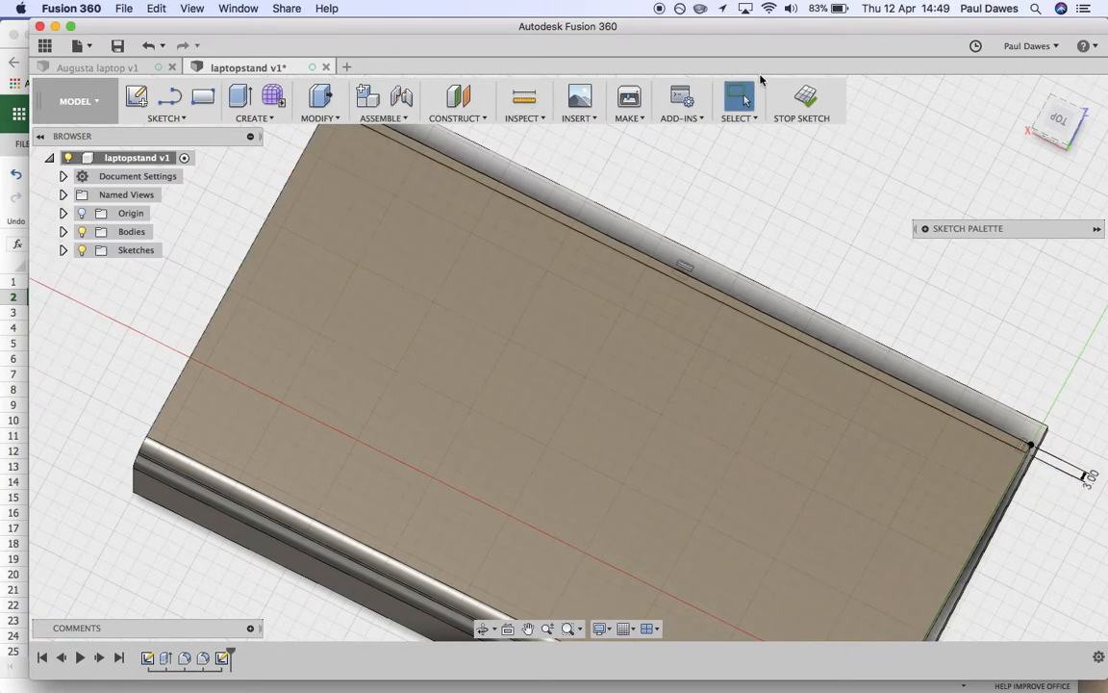
left_click(804, 99)
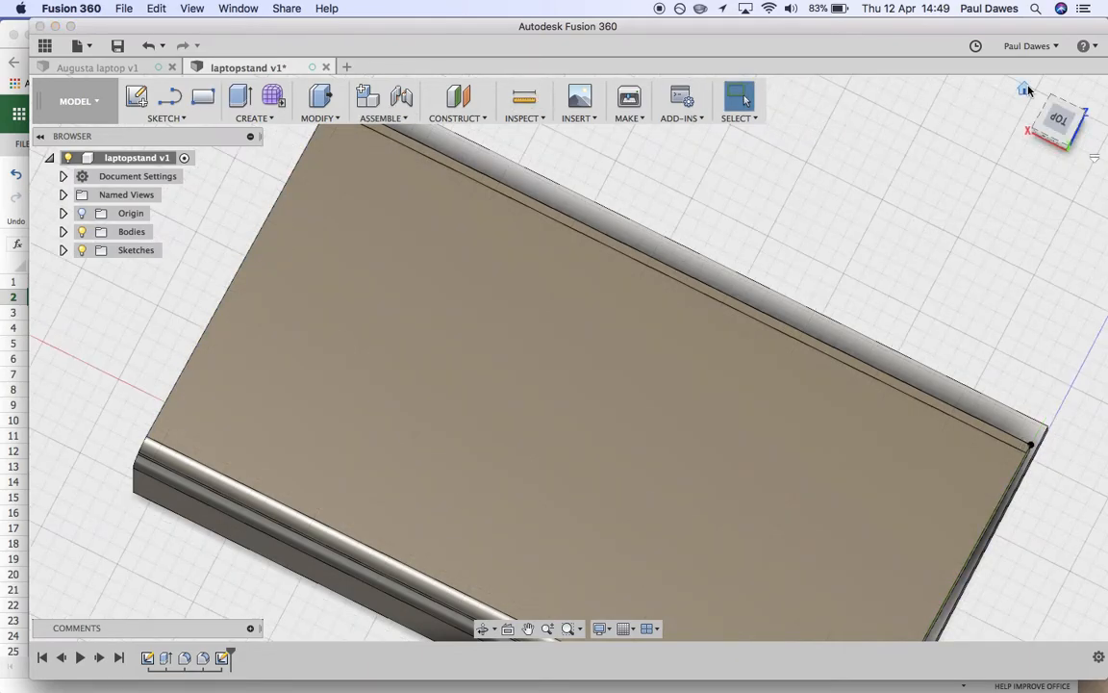
Extrude the narrow front strip upward 7 mm, joined to the stand, to form a lip.
left_click(1023, 91)
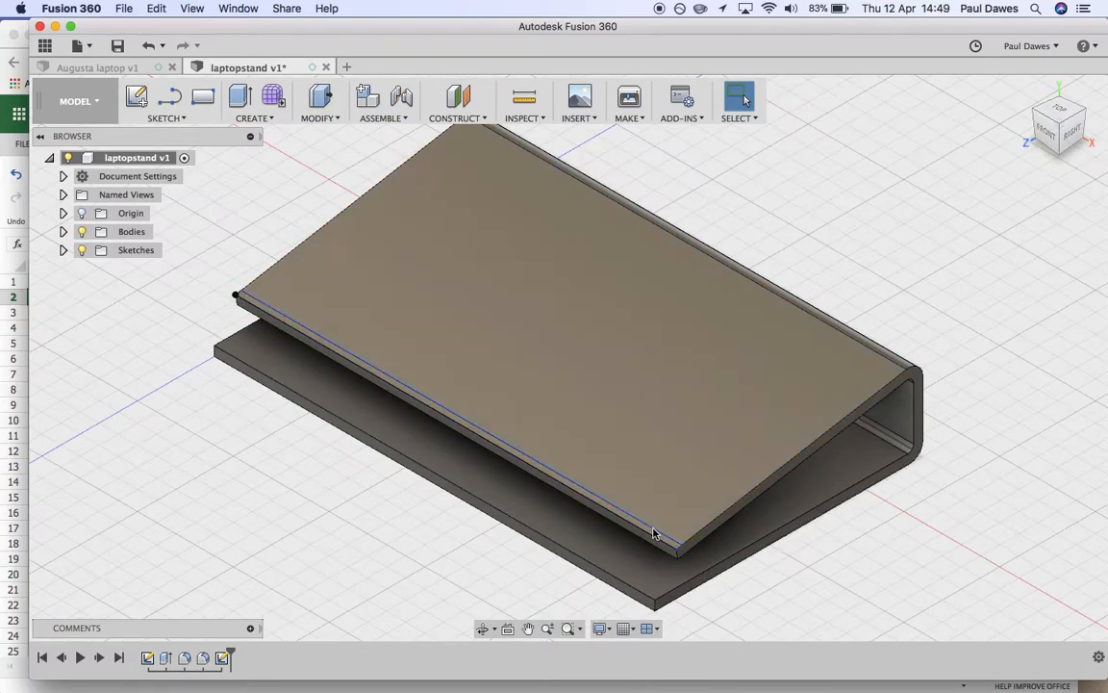
left_click(234, 97)
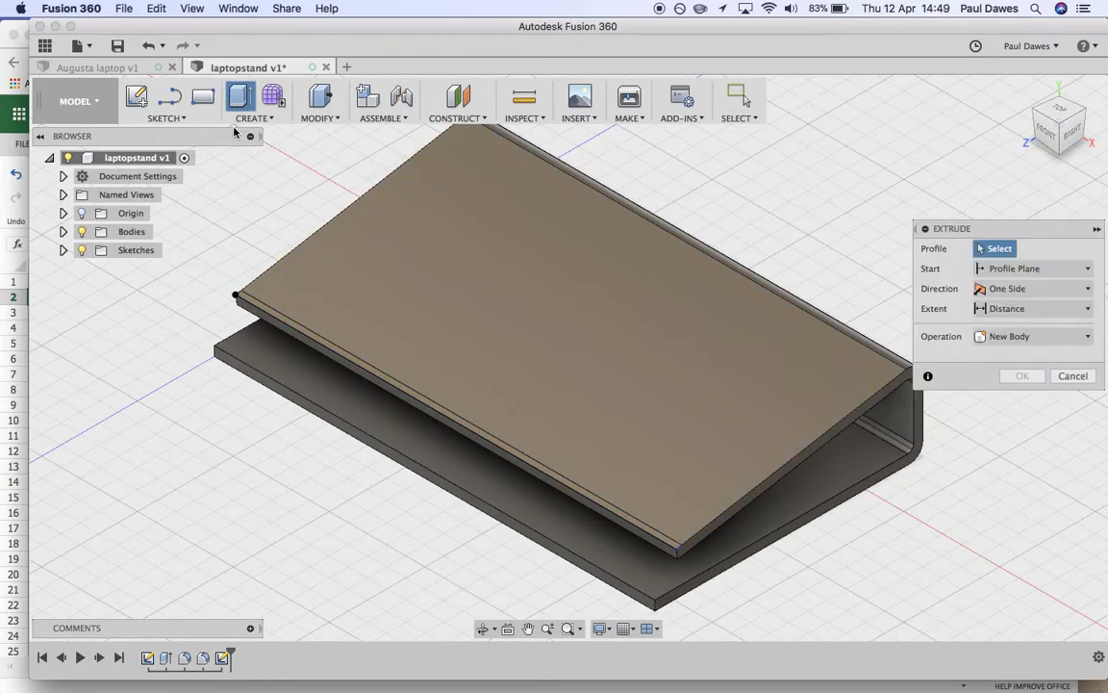
left_click(553, 479)
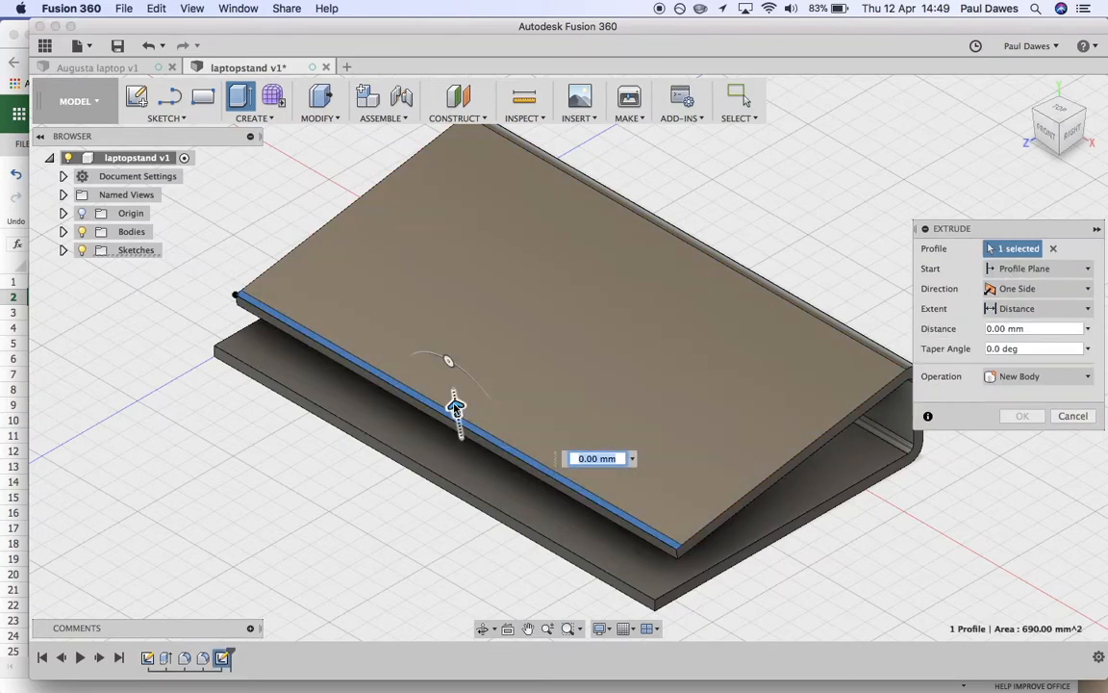
left_click_drag(455, 403, 451, 396)
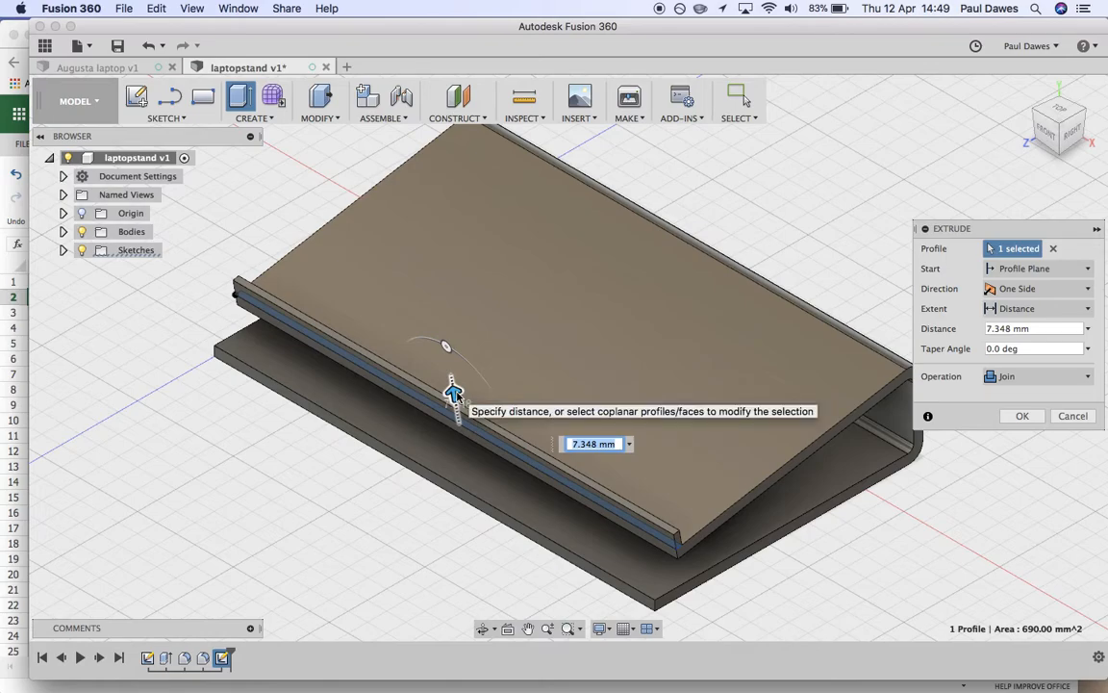
key("Return")
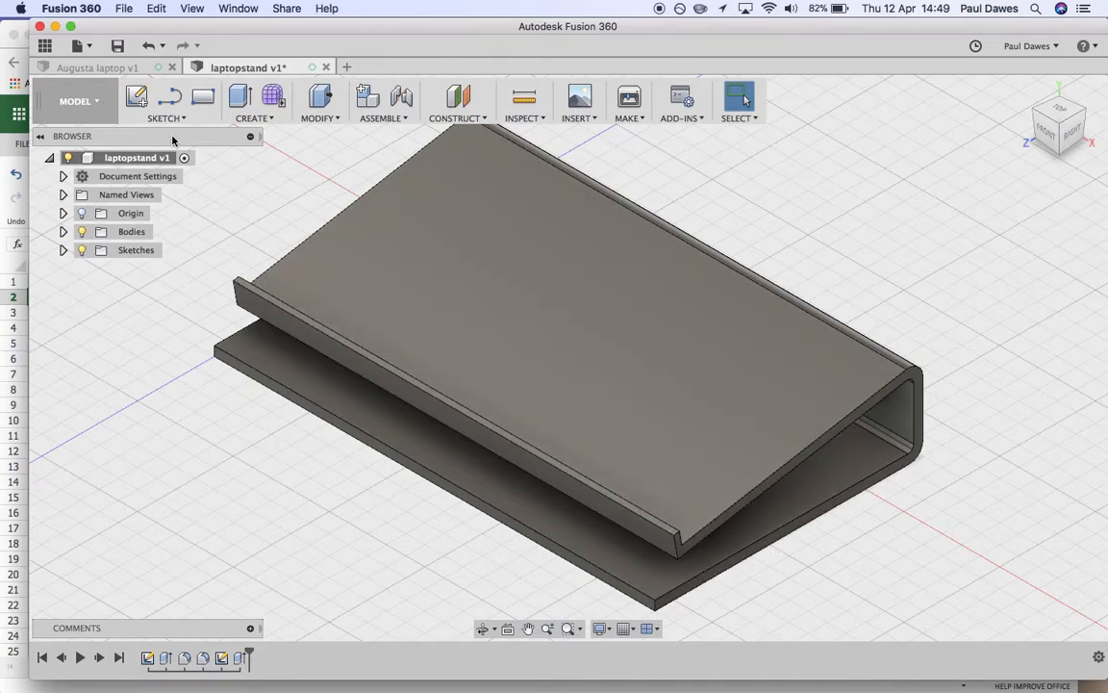
Sketch a 60 × 3 mm rectangle on the lip's top face, starting at the end nearest the origin.
left_click(202, 96)
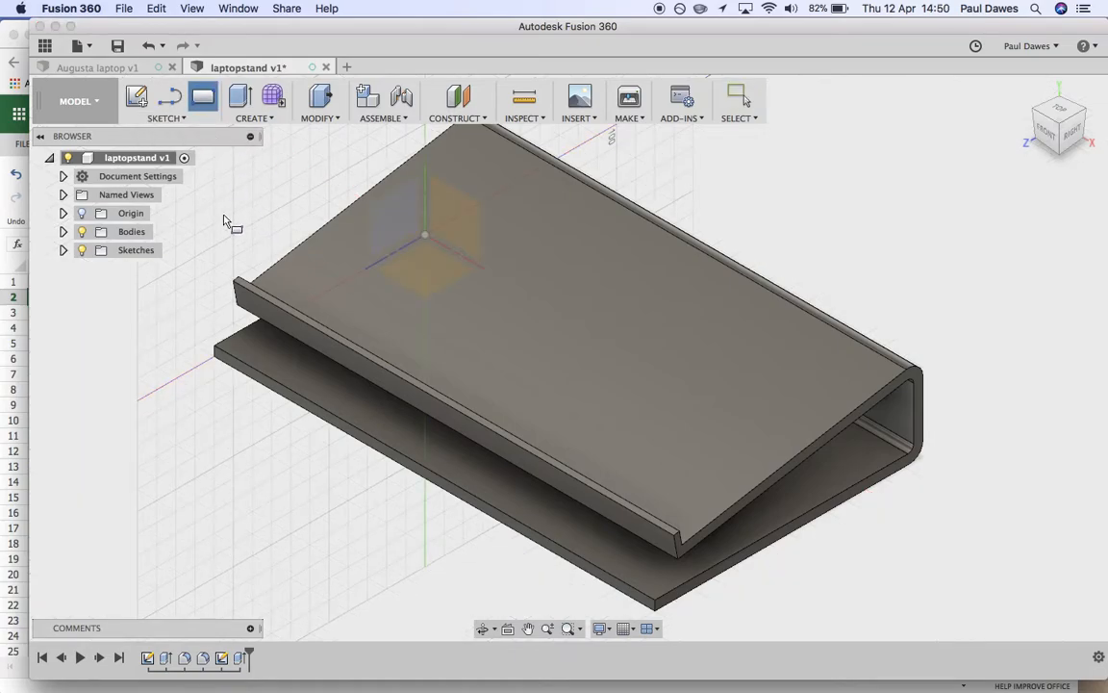
left_click(244, 280)
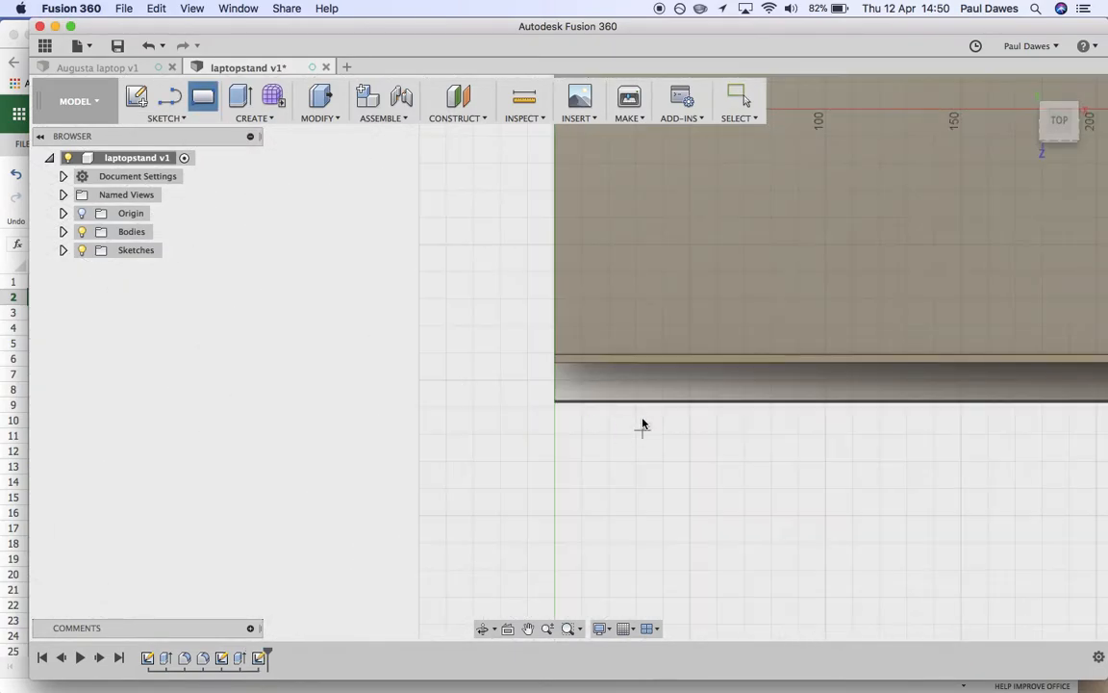
left_click(555, 355)
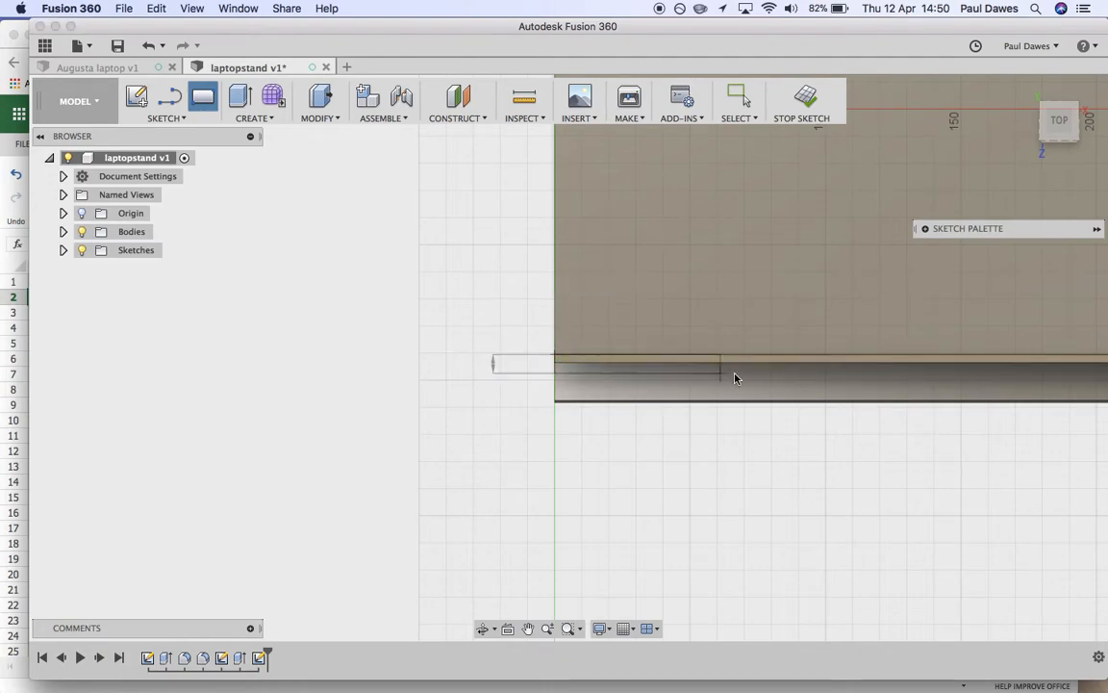
type("3")
key("Tab")
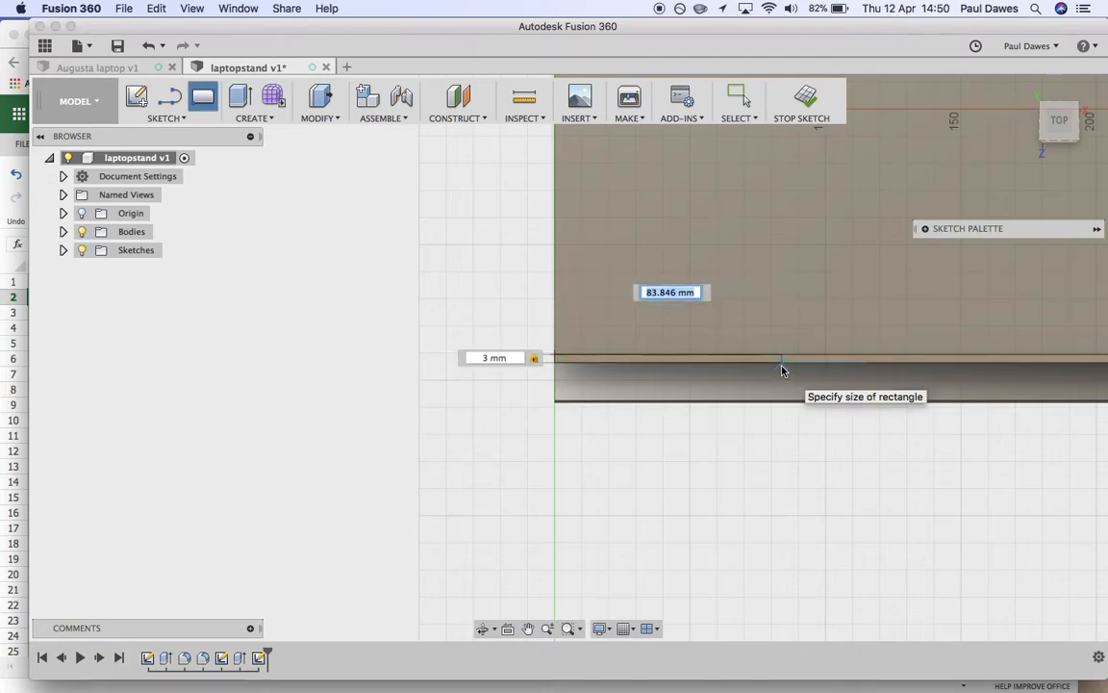
left_click(783, 367)
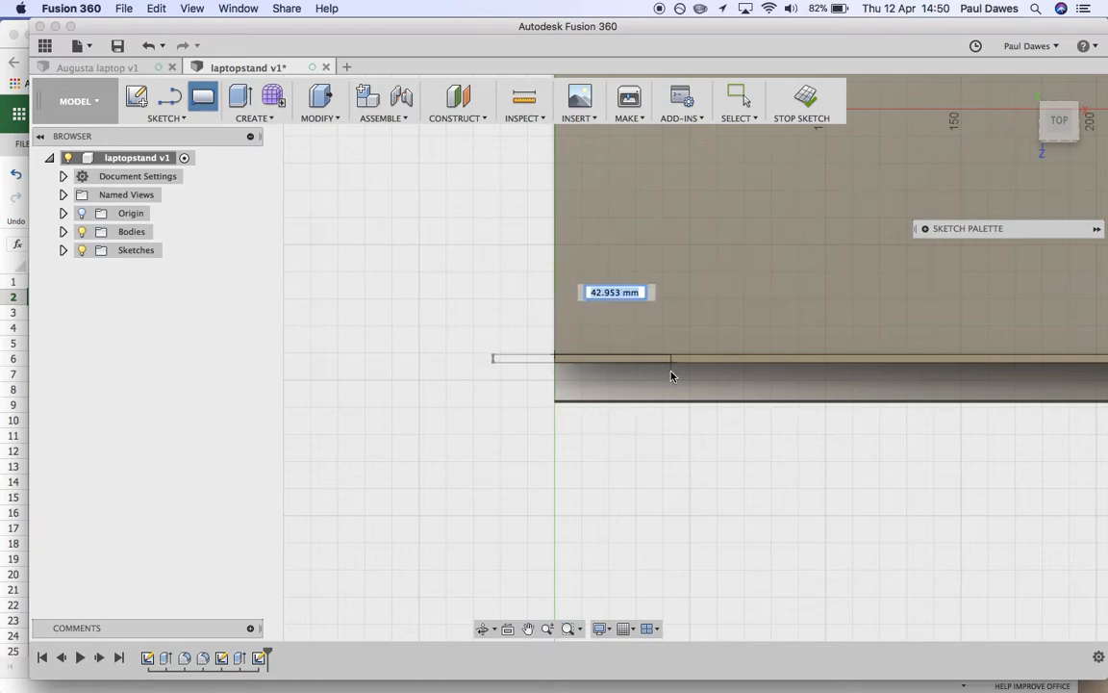
type("60")
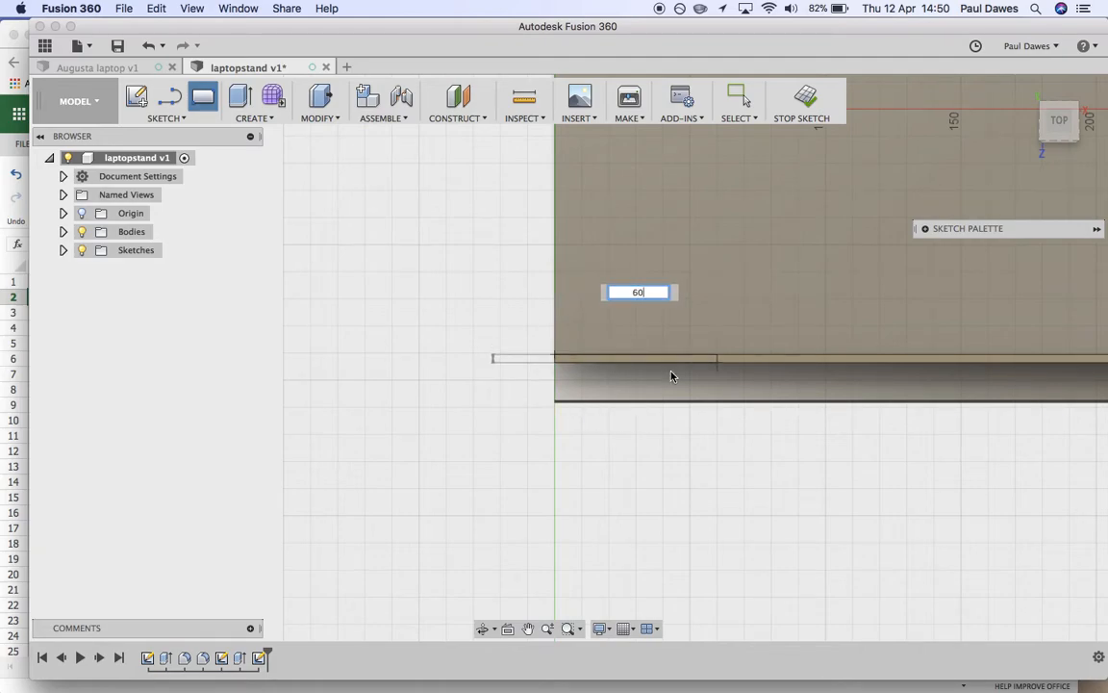
key("Return")
key("Escape")
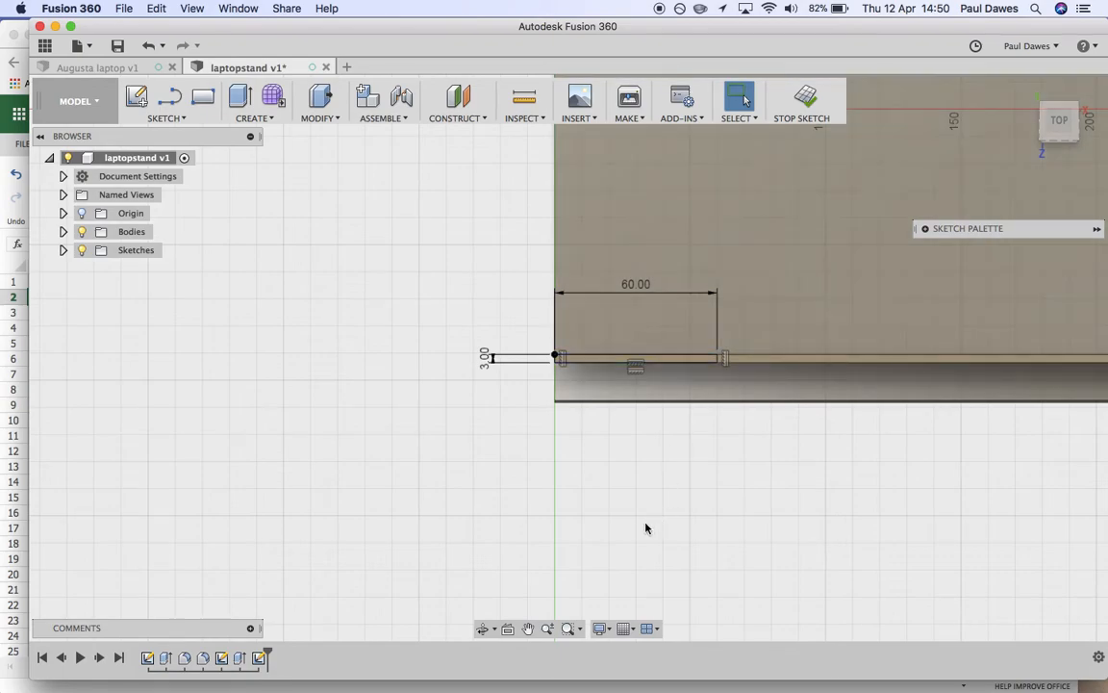
Add a matching 60 × 3 mm rectangle at the opposite end of the lip's top face and finish the sketch.
middle_click_drag(653, 524, 305, 526)
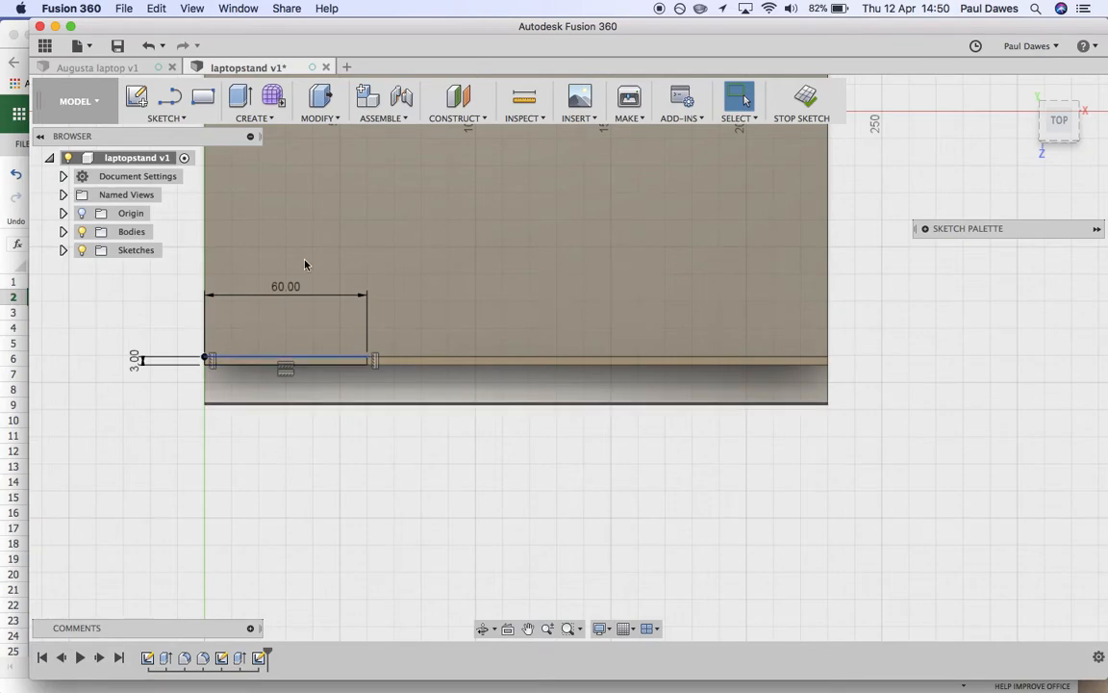
left_click(203, 96)
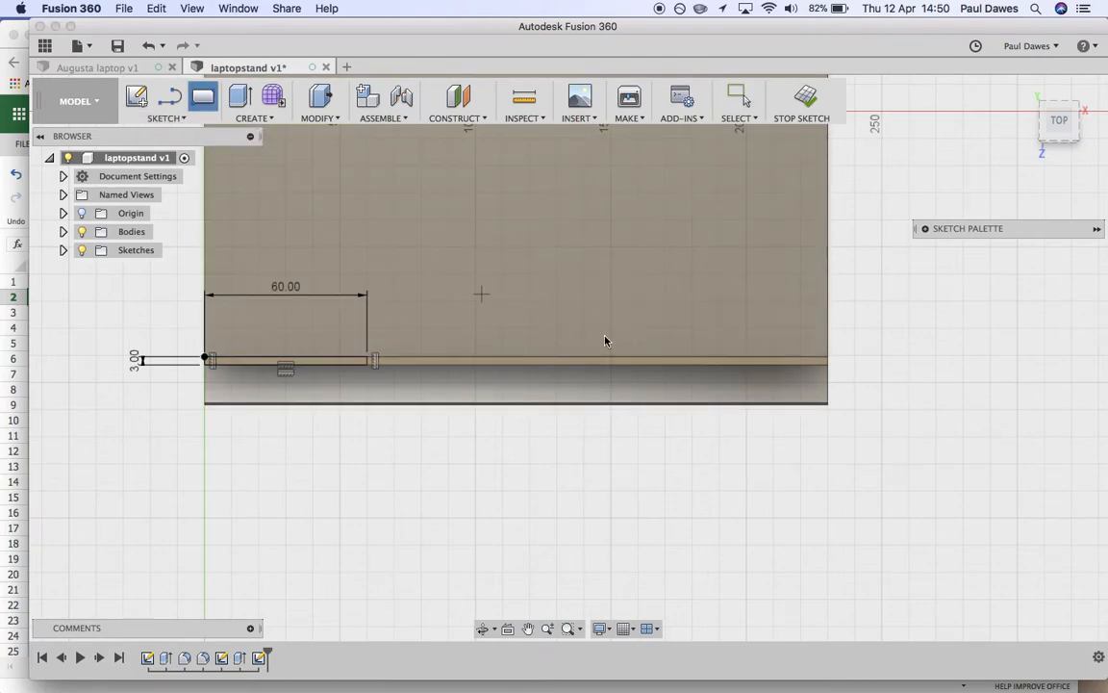
left_click(827, 362)
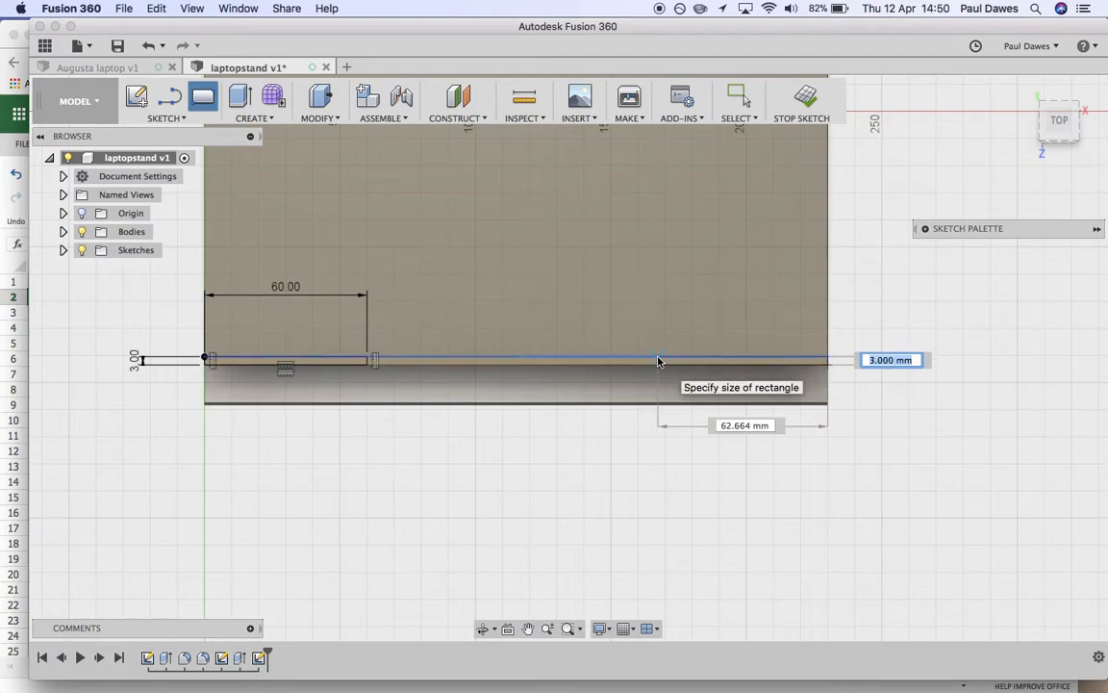
key("Tab")
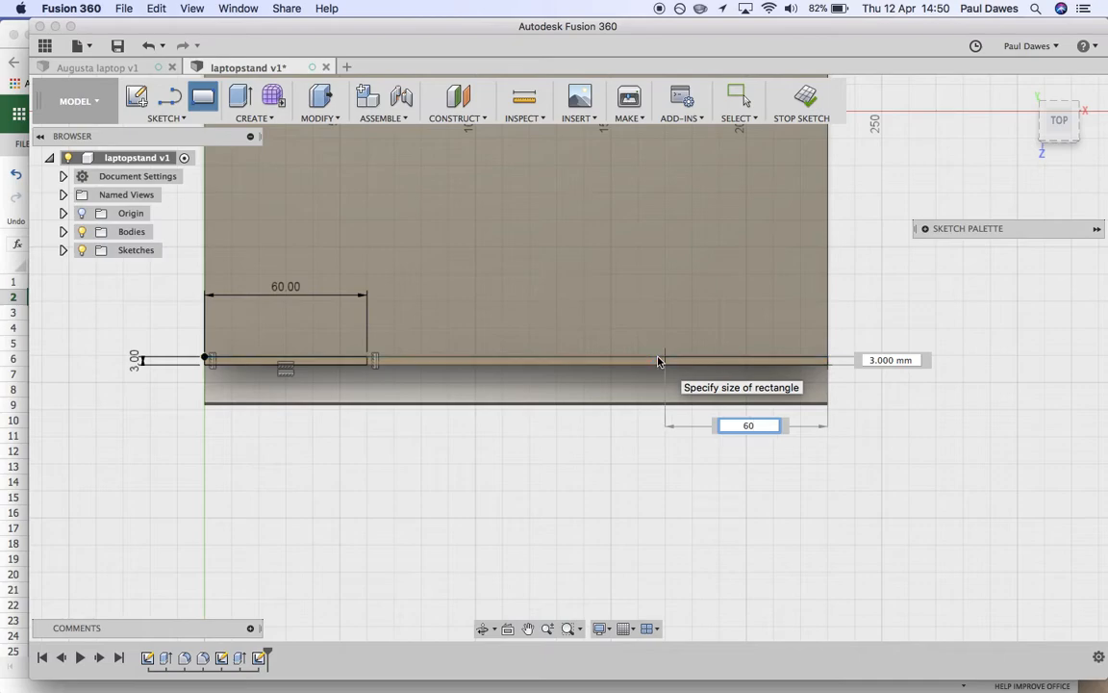
key("Return")
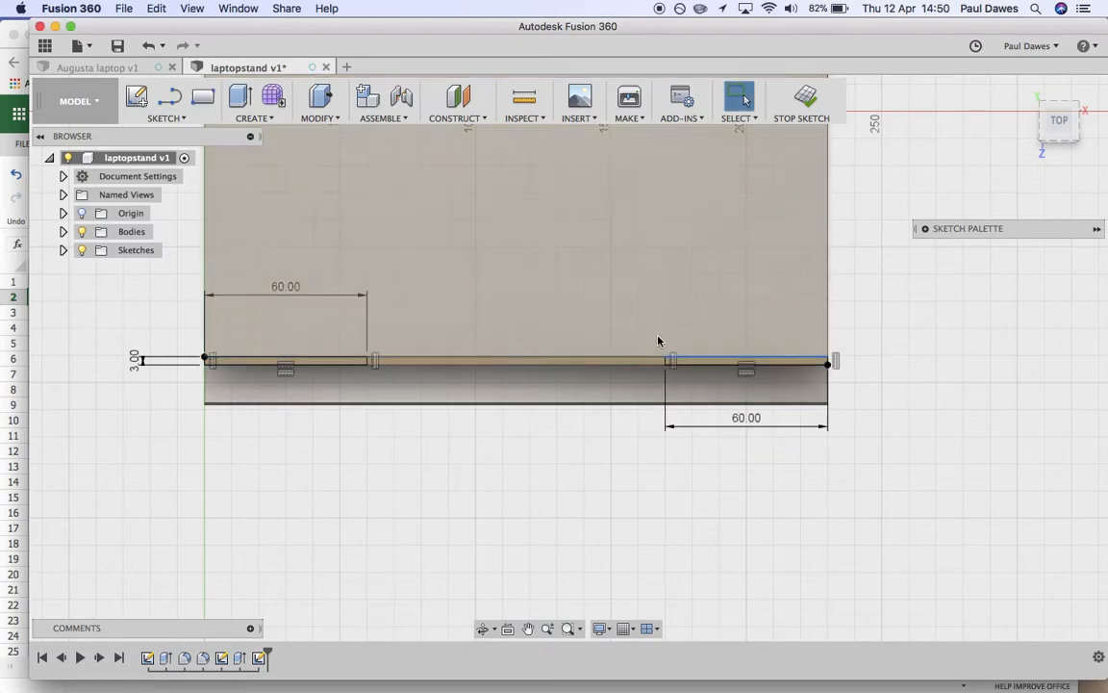
left_click(803, 98)
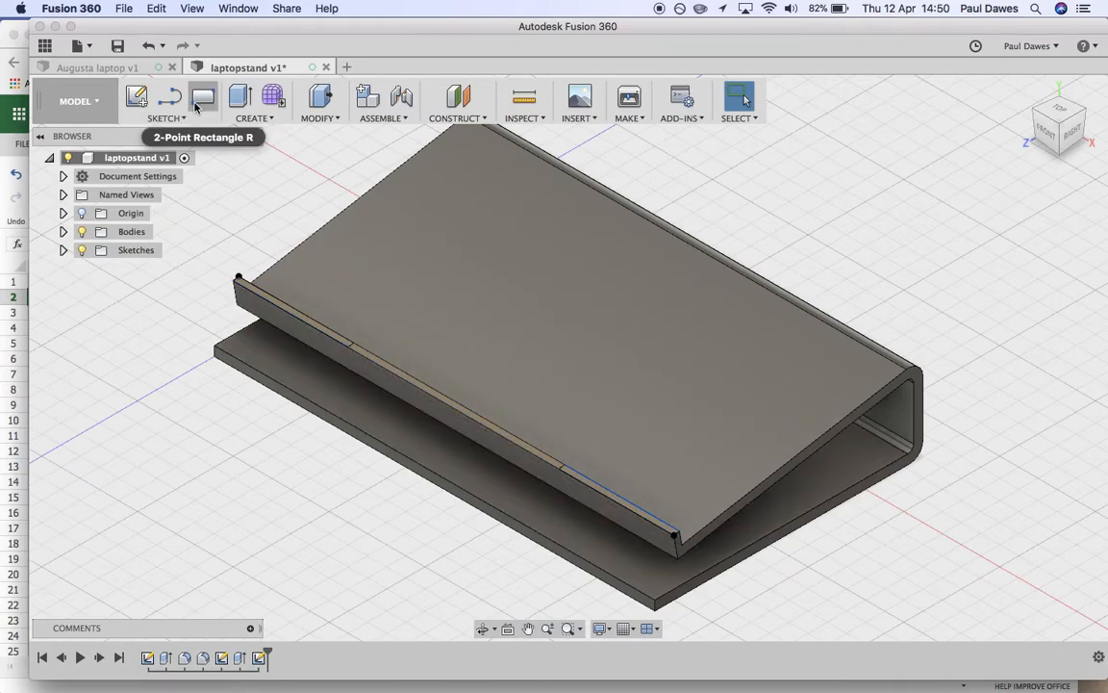
Cut away the middle section of the front lip, extruding its profile down to the sloping plate's top face.
left_click(239, 97)
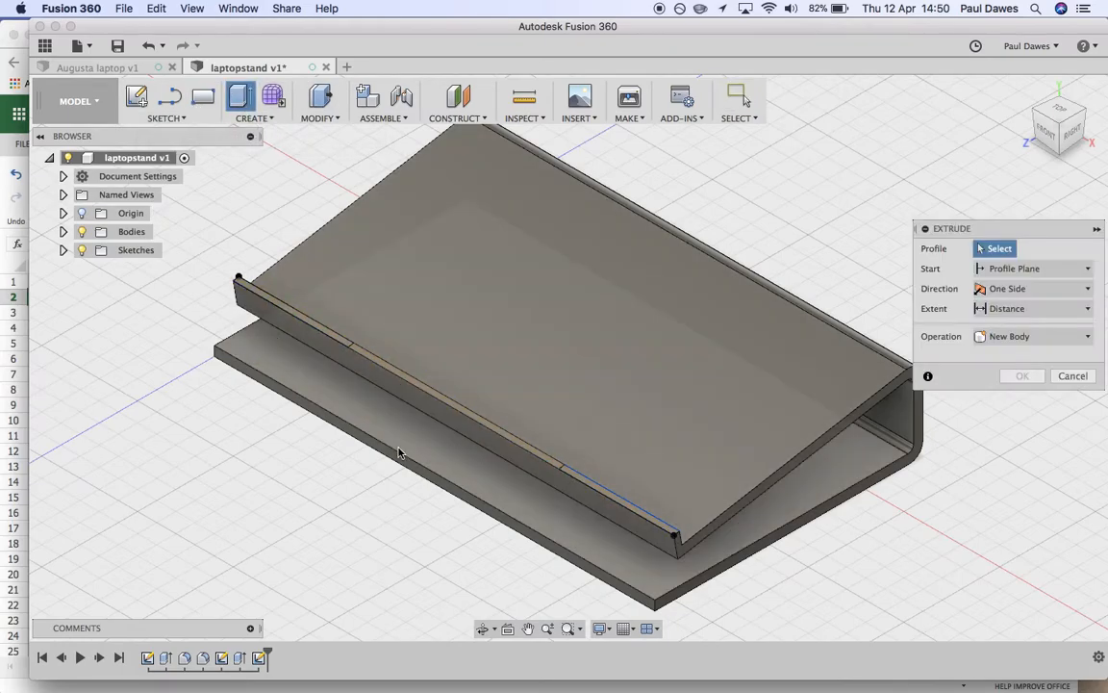
left_click(452, 395)
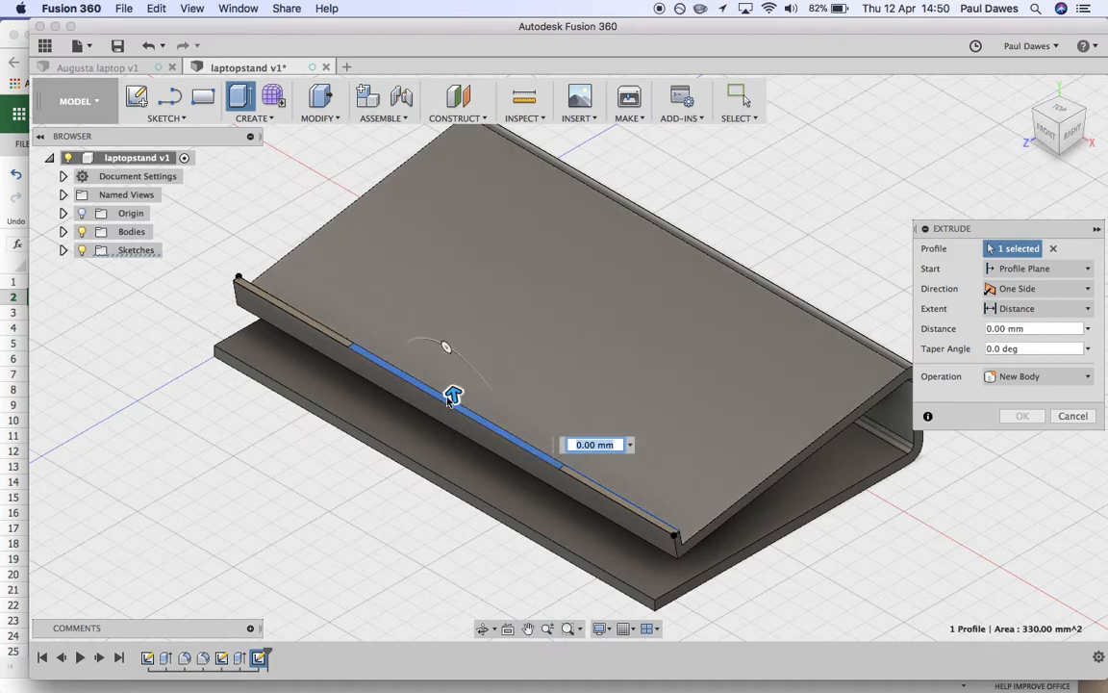
left_click_drag(452, 396, 588, 421)
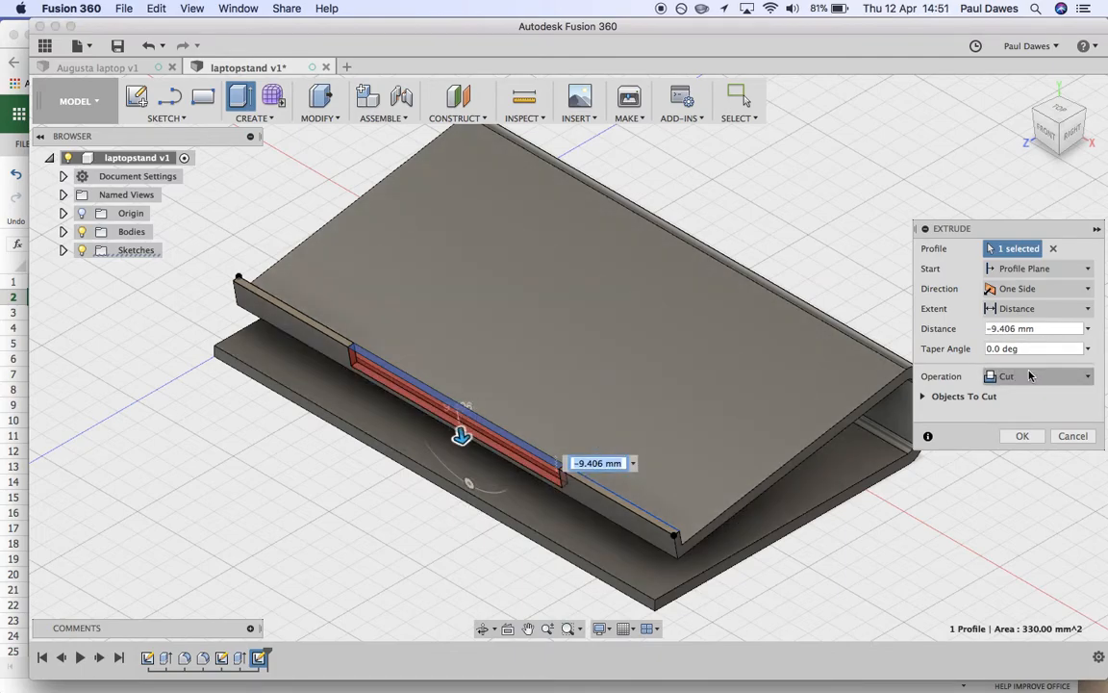
left_click(1021, 308)
left_click(1024, 345)
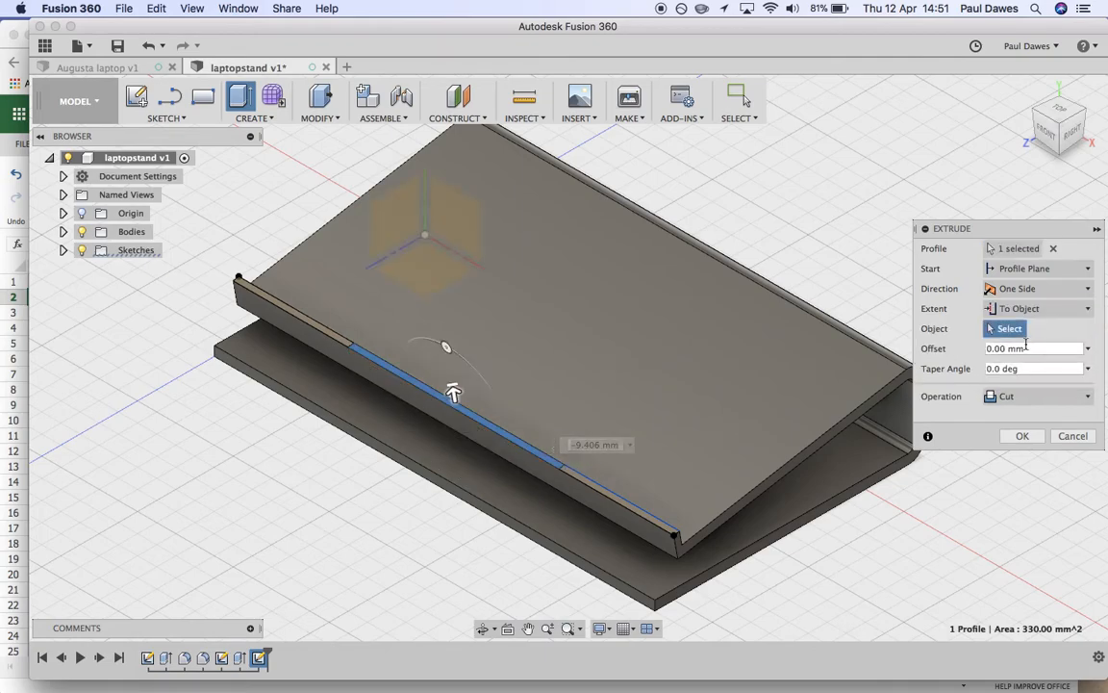
left_click(737, 470)
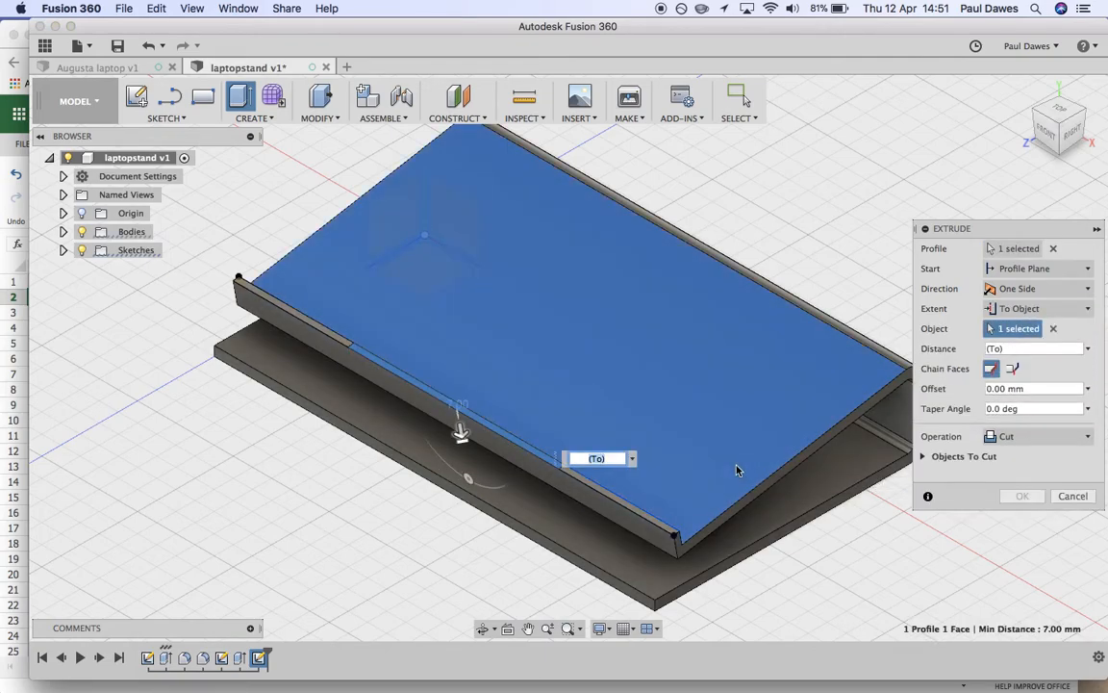
left_click(1013, 369)
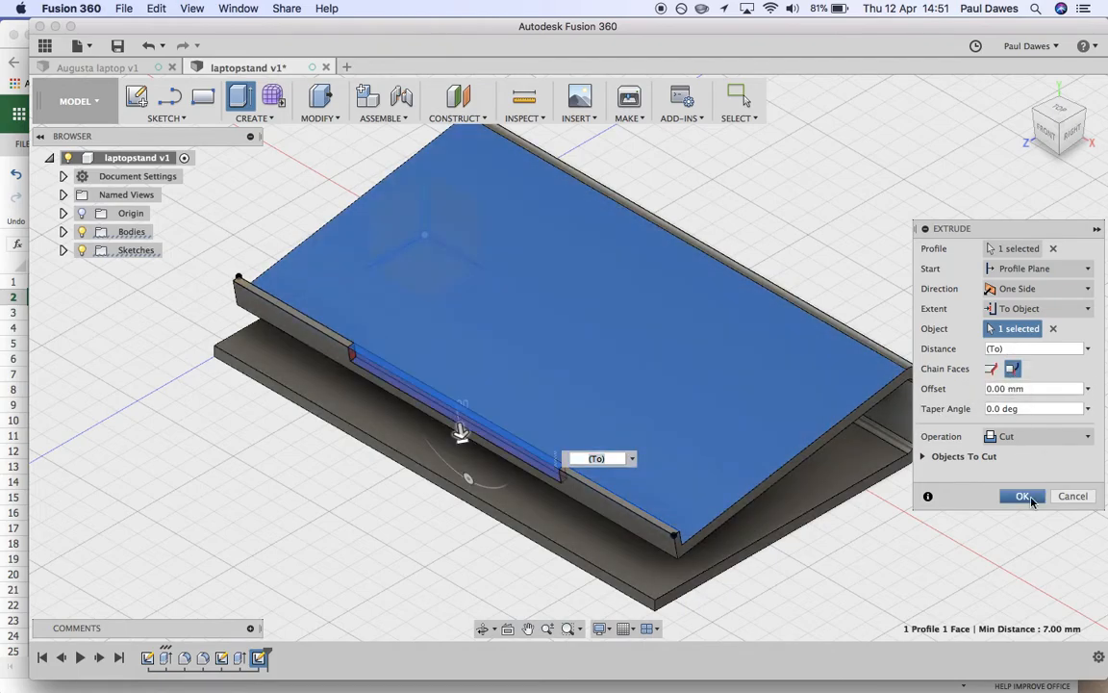
left_click(1022, 496)
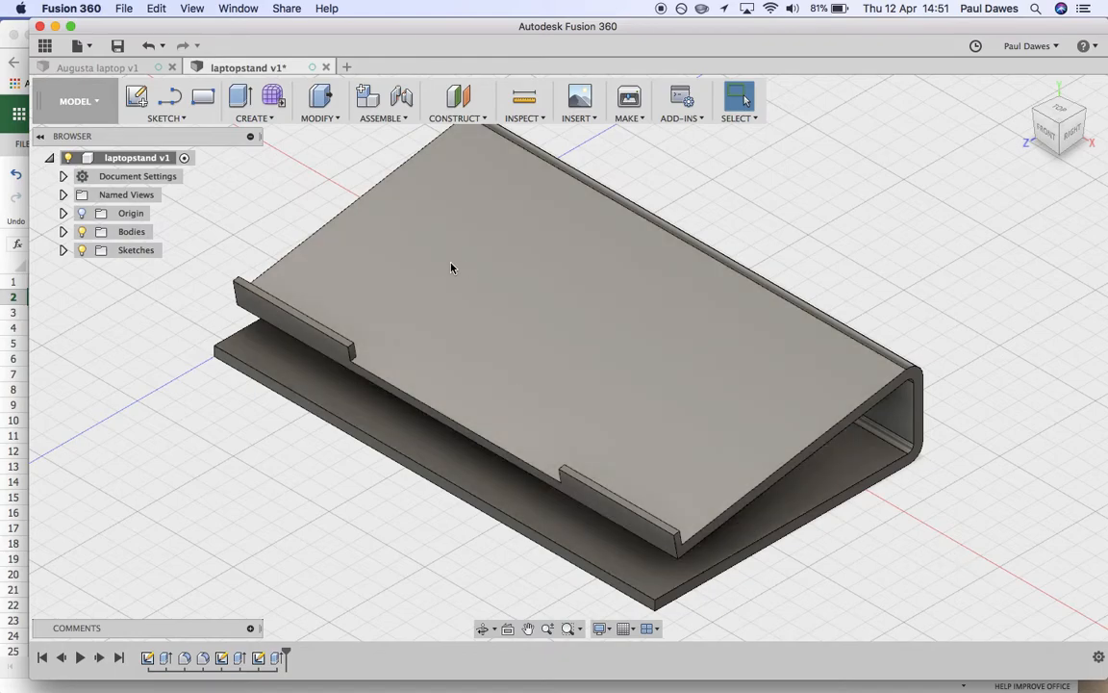
Fillet the upper end edges of both front lip pieces with a 7 mm radius.
left_click(327, 117)
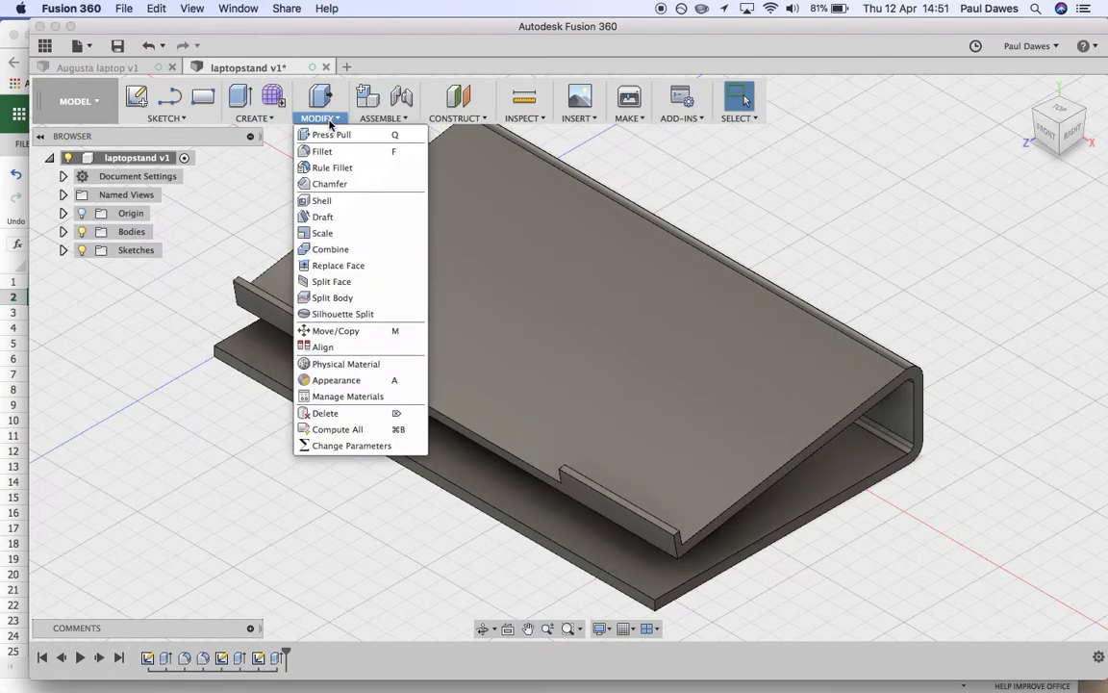
left_click(323, 152)
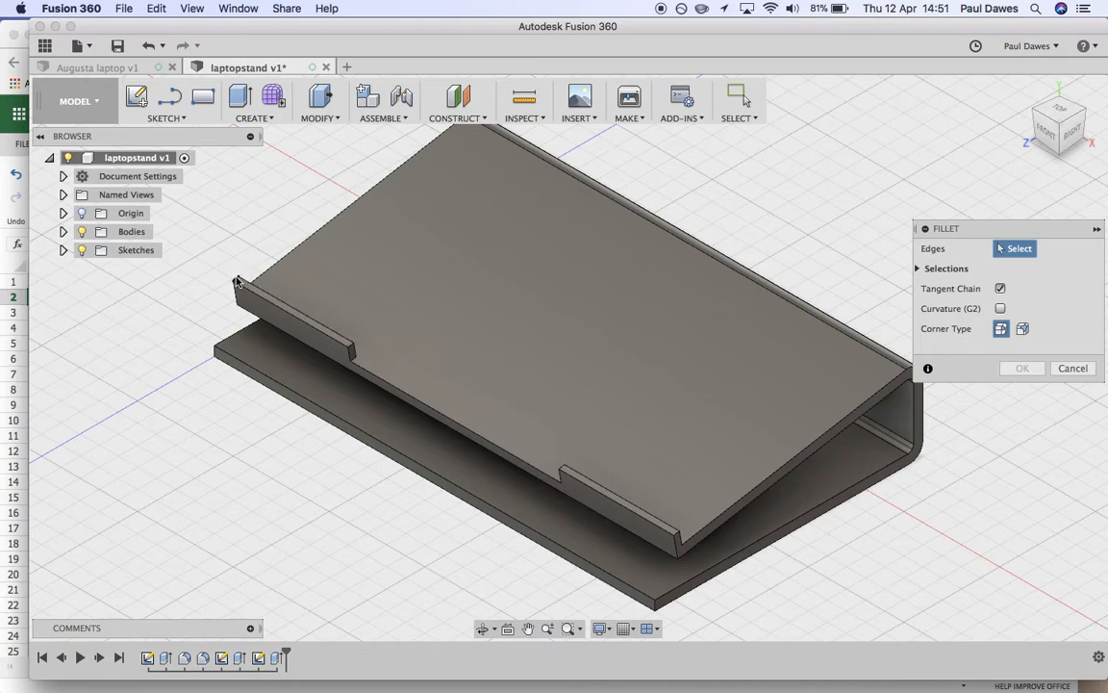
scroll(236, 281, "up", 5)
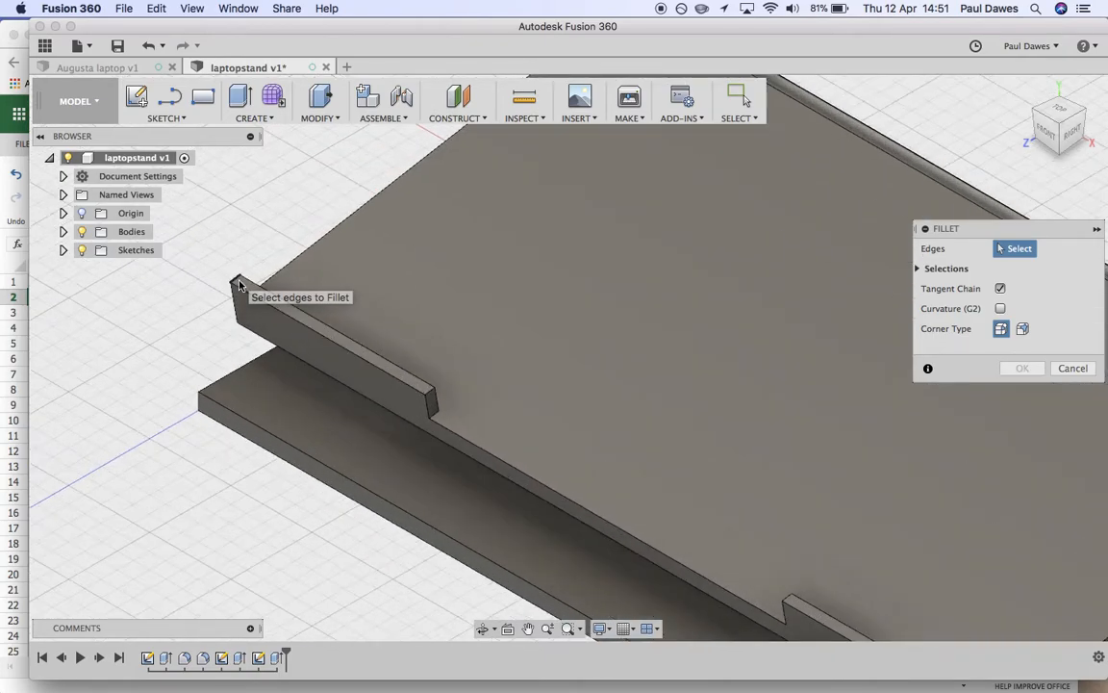
left_click(239, 282)
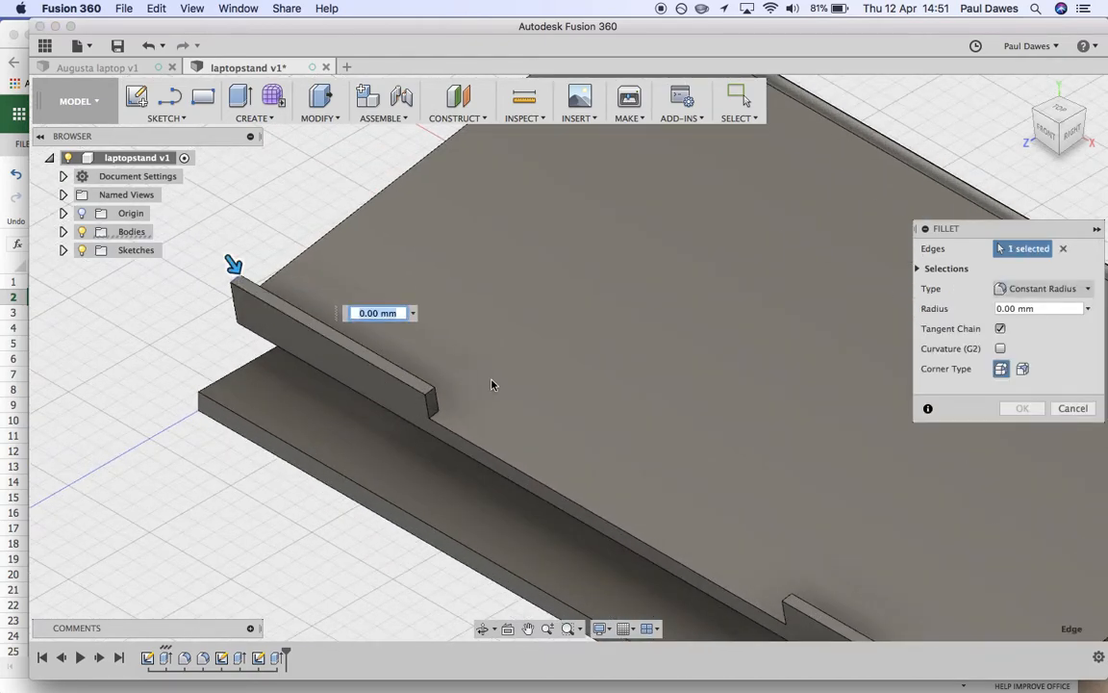
left_click(432, 390)
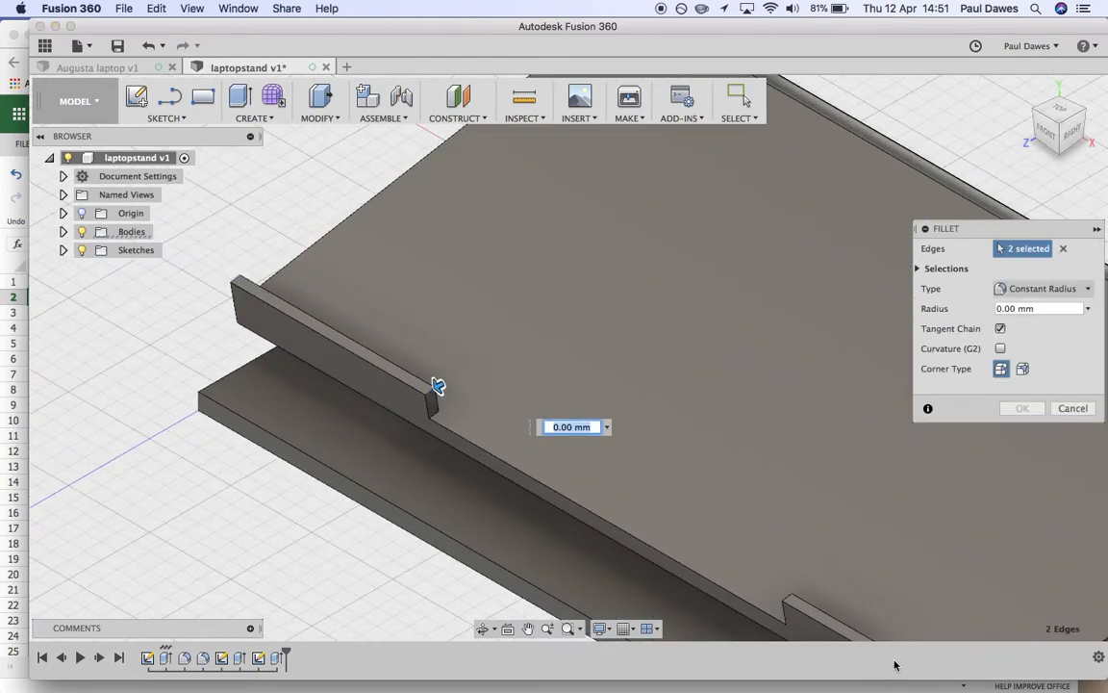
left_click(787, 603)
middle_click_drag(804, 590, 685, 520, "shift")
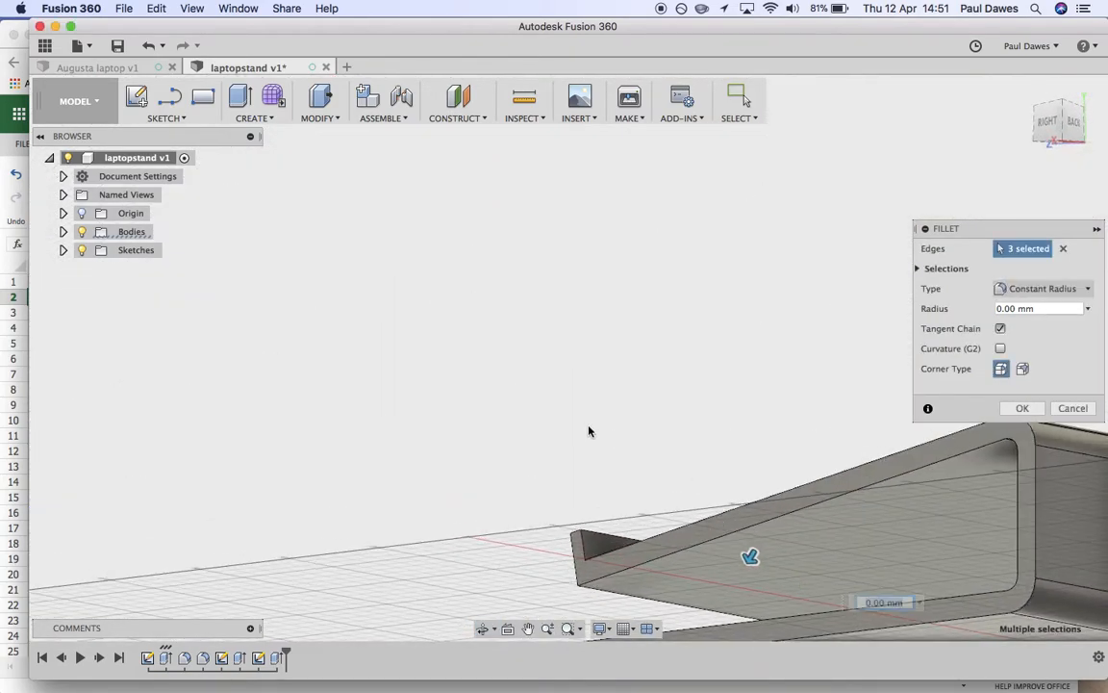
middle_click_drag(589, 430, 604, 535, "shift")
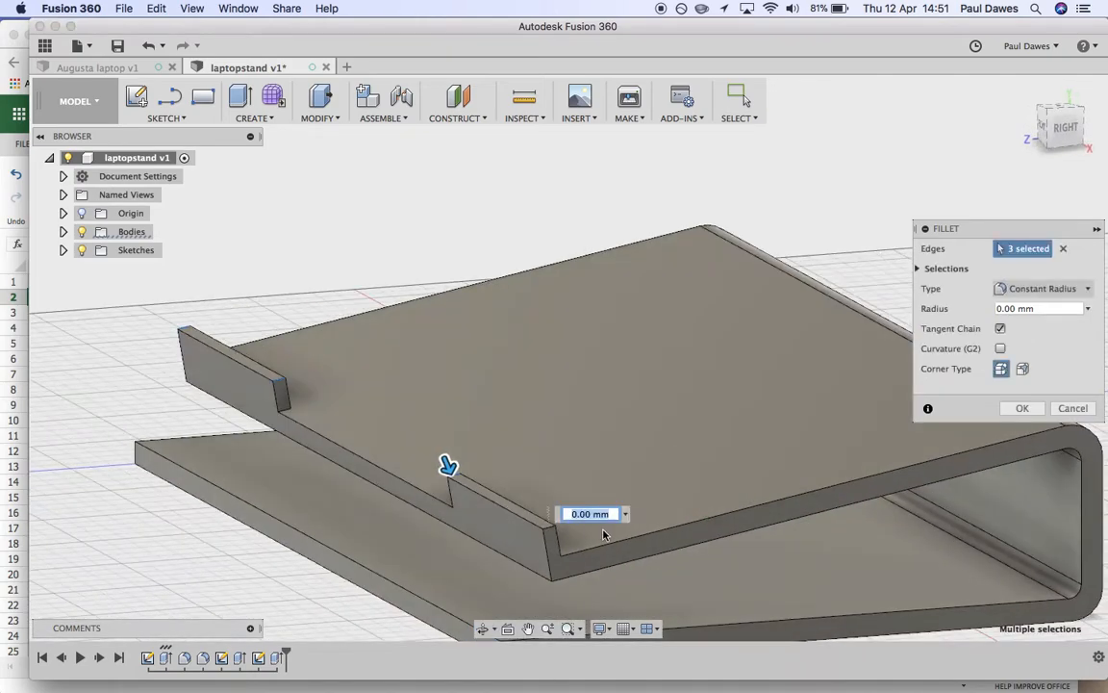
left_click(553, 529)
left_click_drag(558, 516, 555, 526)
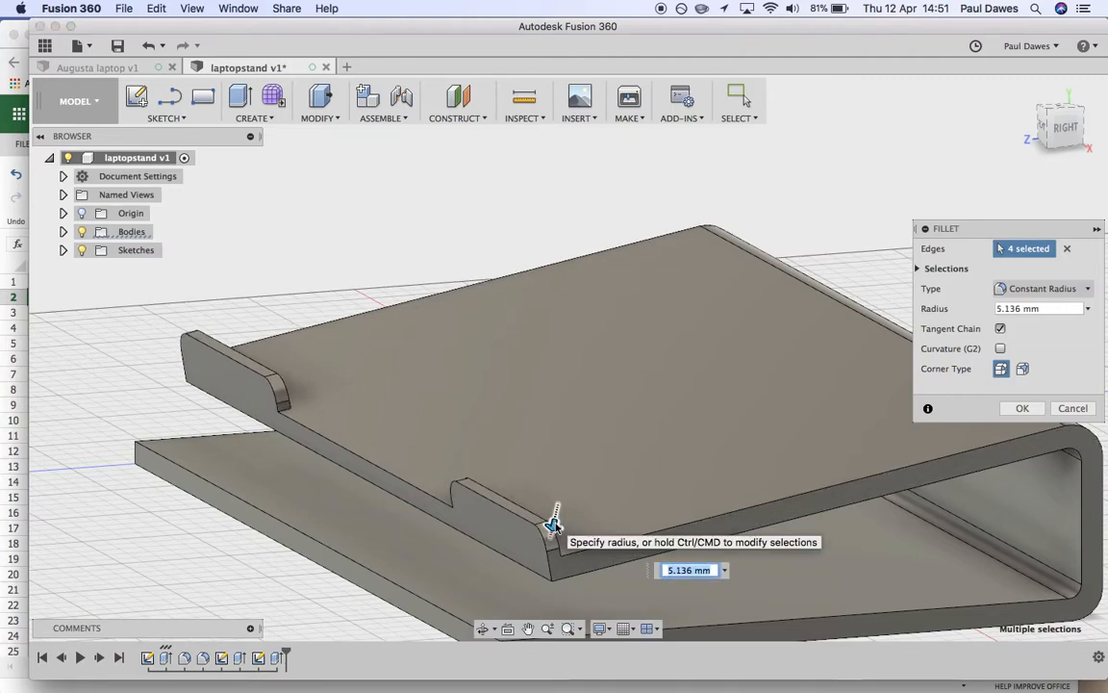
key("Return")
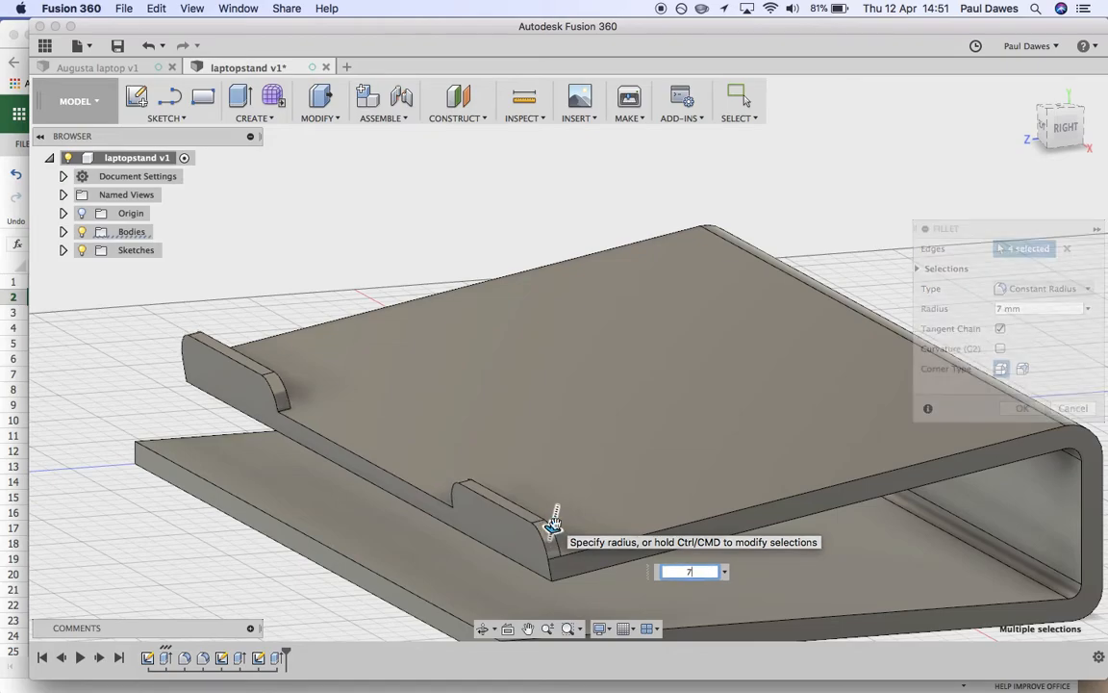
Fillet the two vertical front corner edges of the base plate into large rounded corners.
scroll(564, 491, "down", 5)
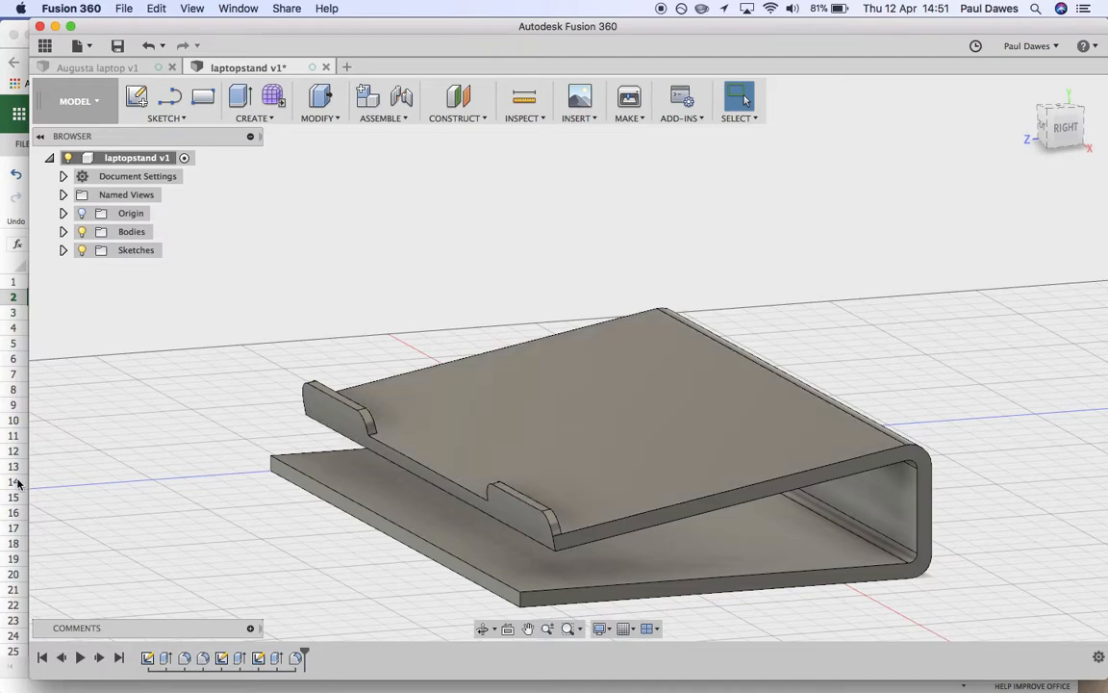
left_click(320, 94)
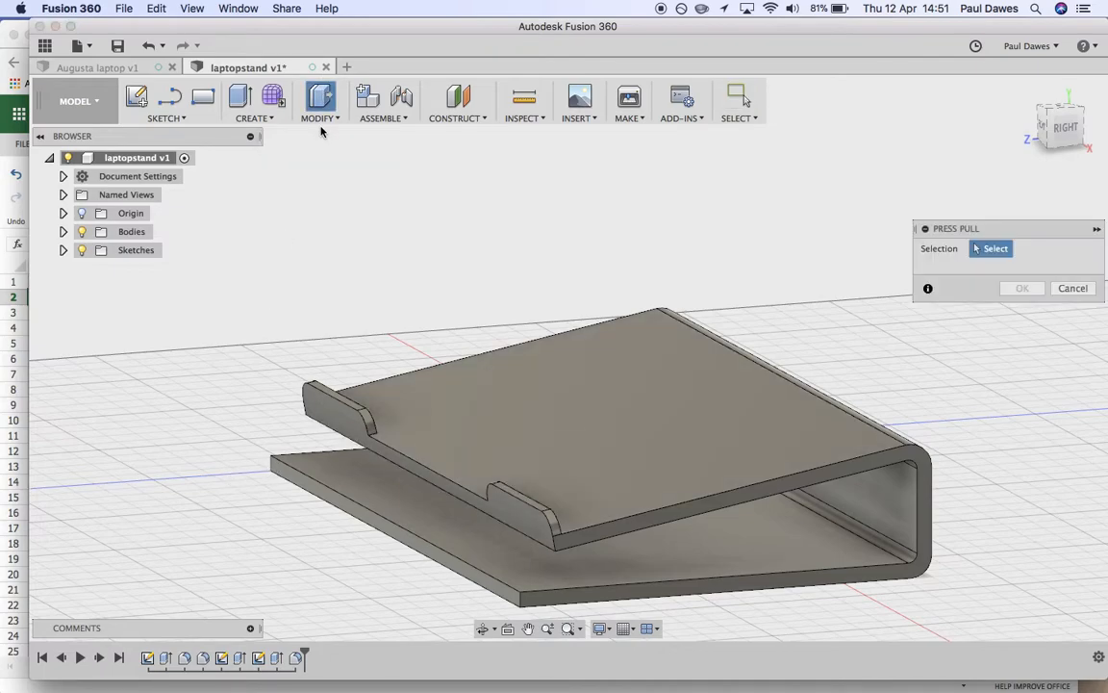
left_click(321, 119)
left_click(322, 151)
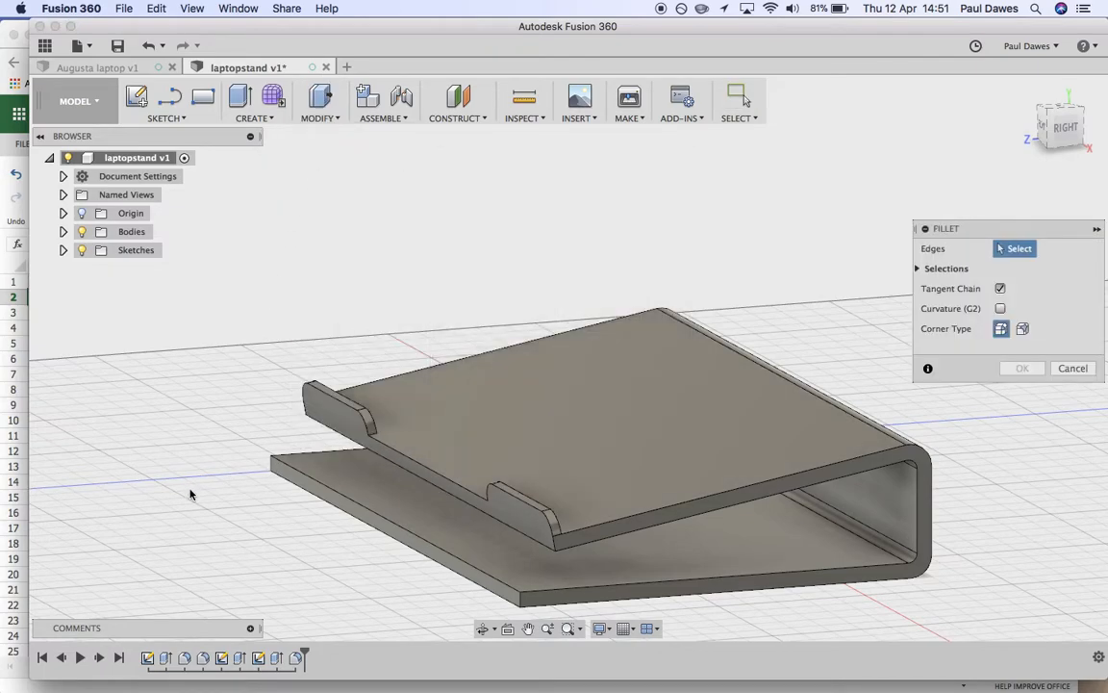
left_click(271, 465)
left_click(515, 597)
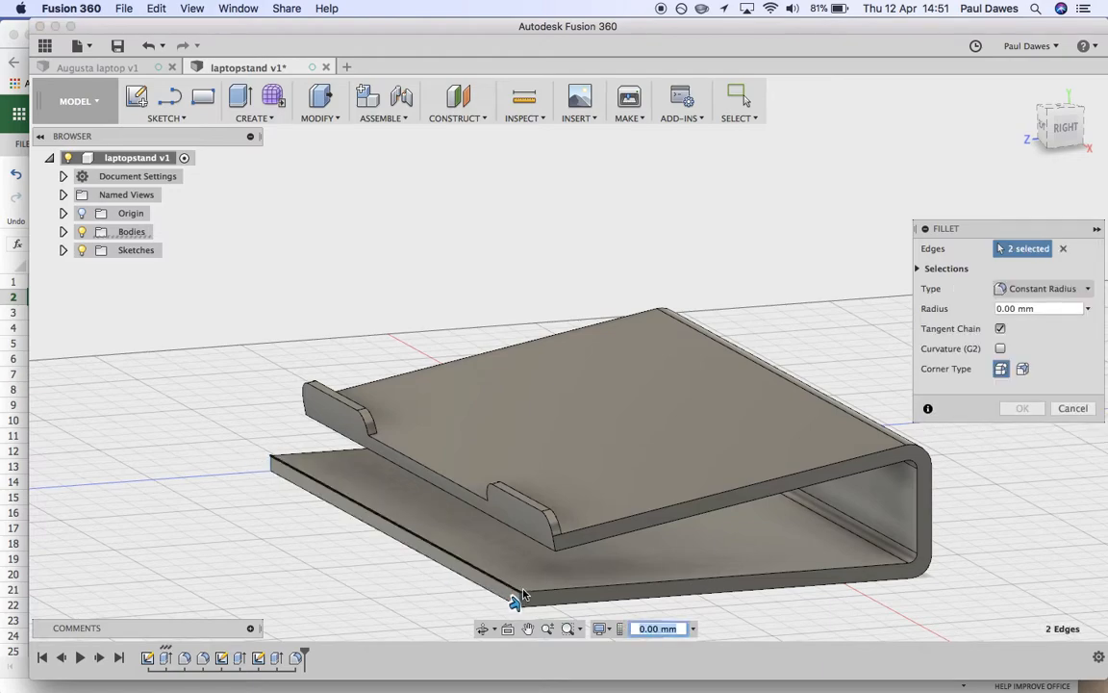
left_click_drag(515, 603, 530, 596)
key("Return")
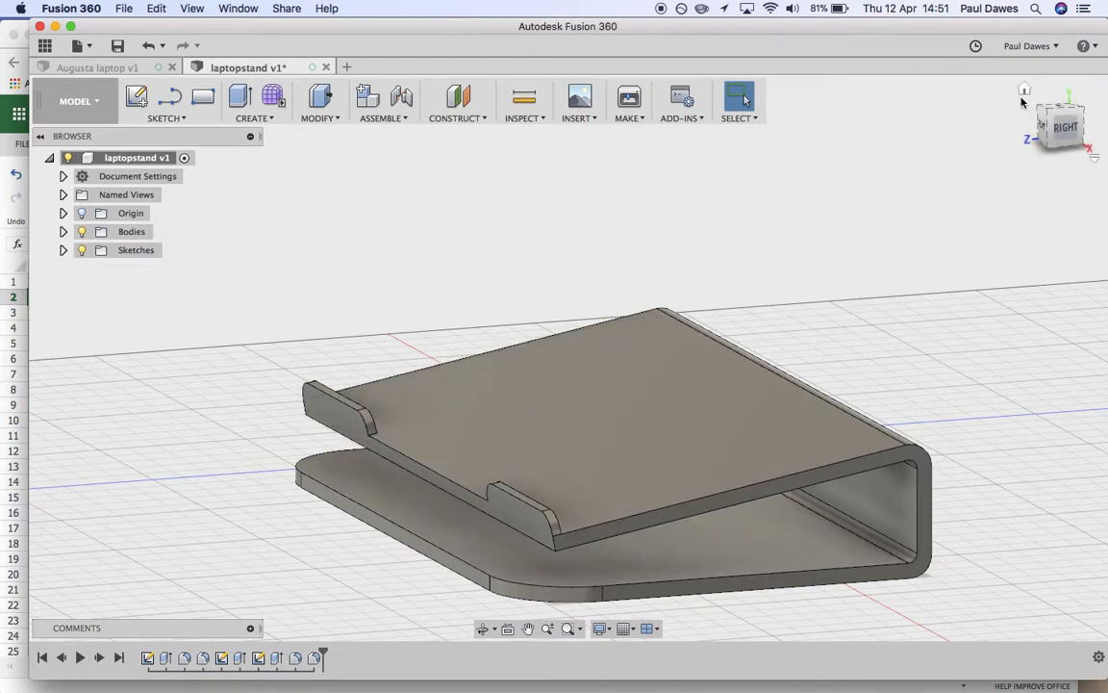
Sketch a rectangle about 190 × 80 mm within the sloping plate's top face, leaving a border all around, and finish the sketch.
left_click(1026, 93)
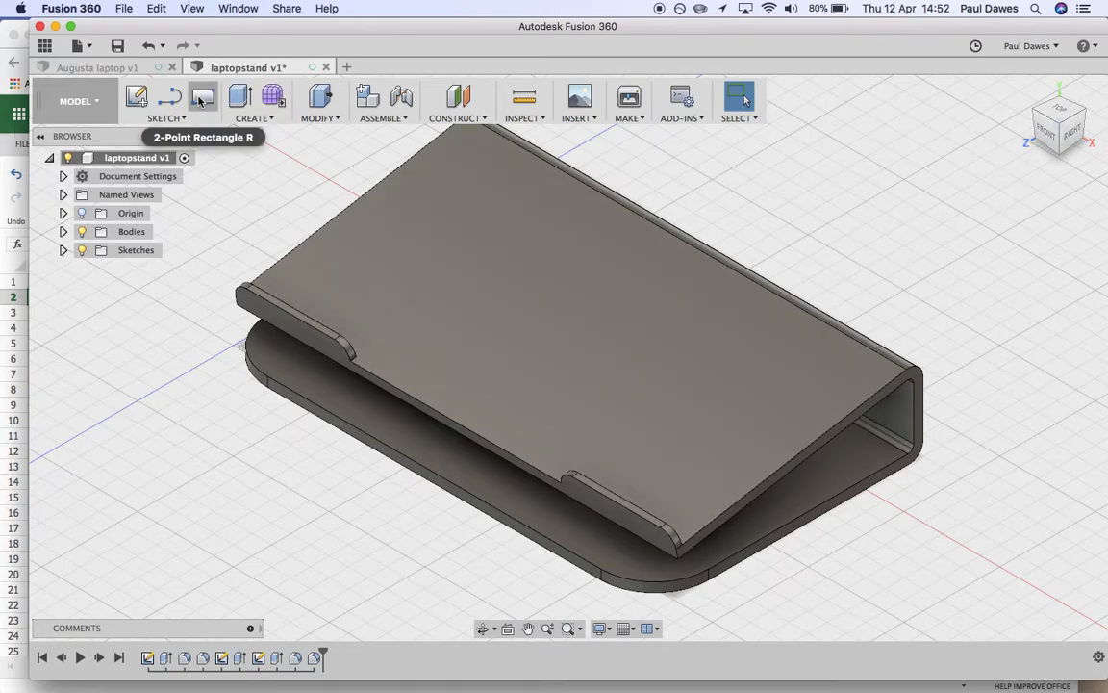
left_click(163, 117)
left_click(173, 134)
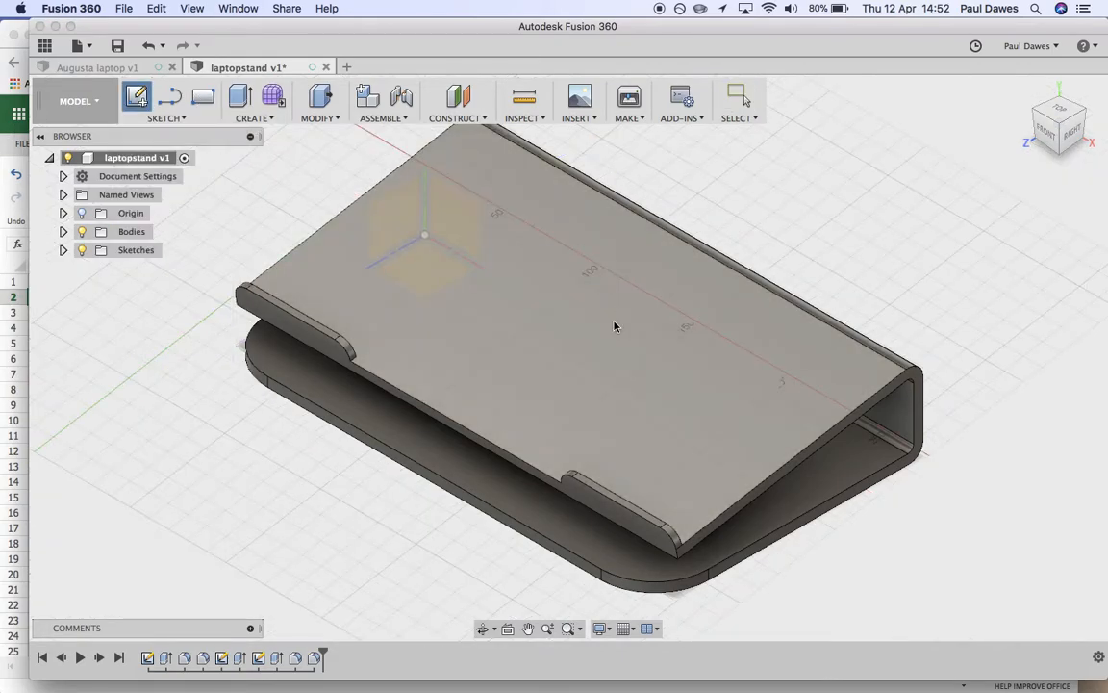
left_click(619, 352)
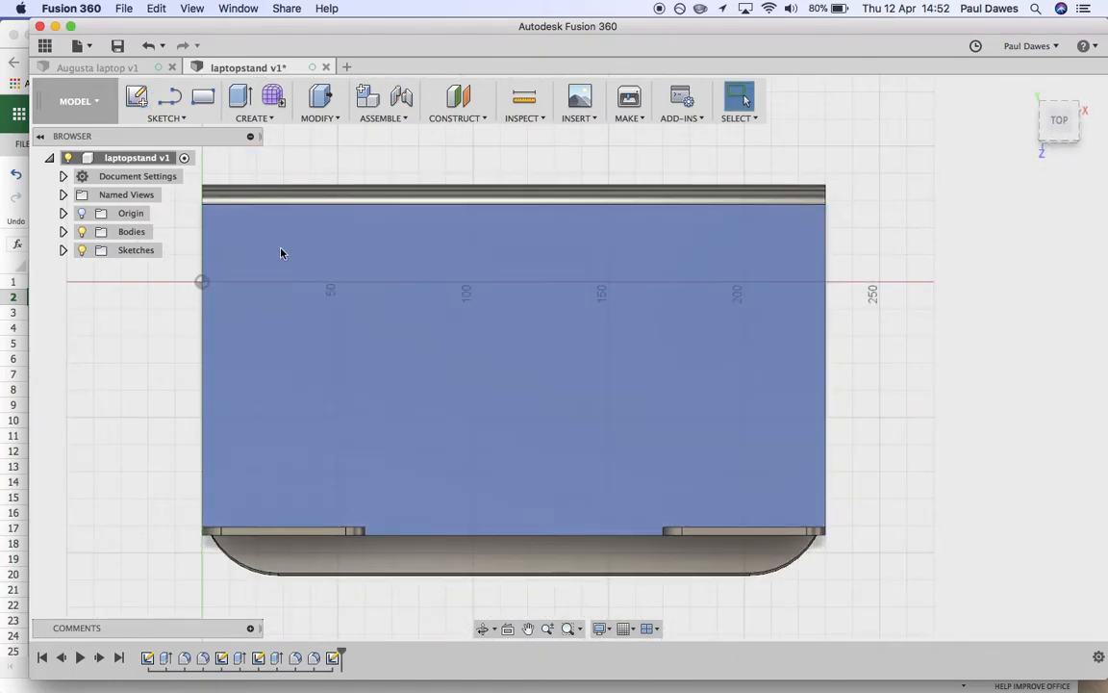
left_click(202, 96)
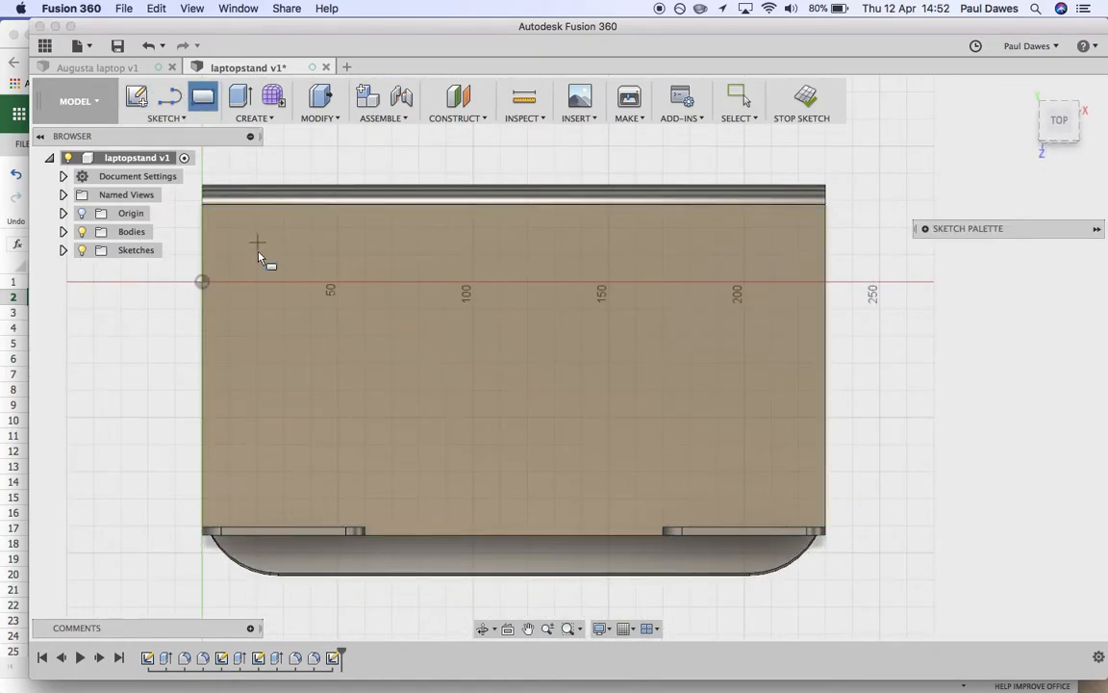
left_click(256, 254)
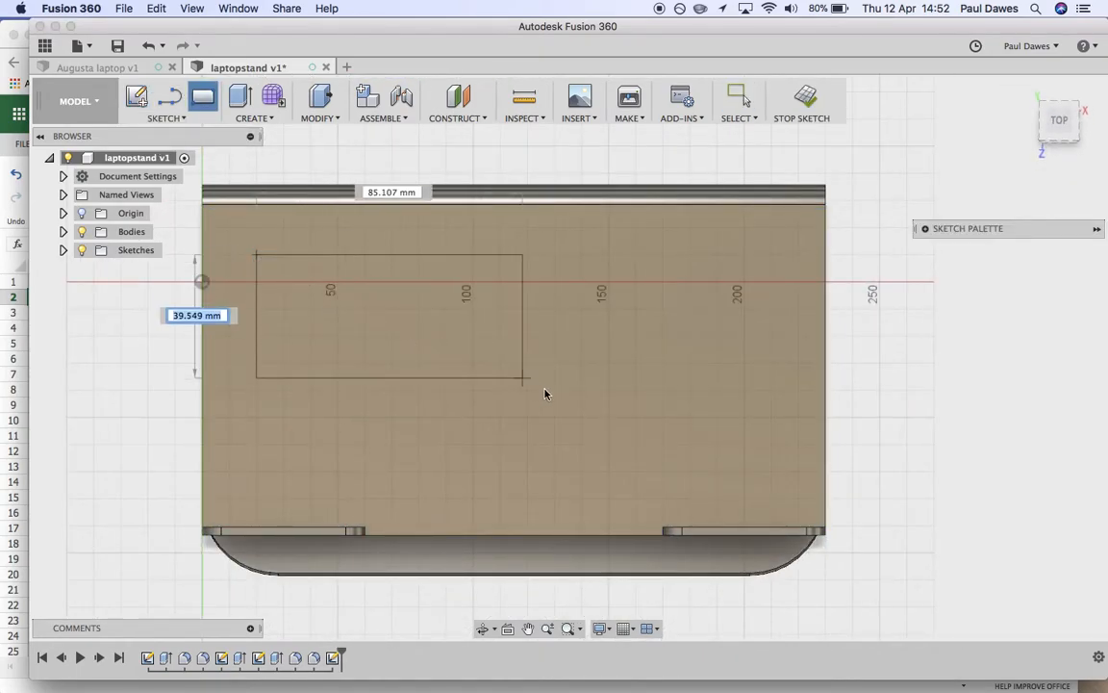
left_click(769, 474)
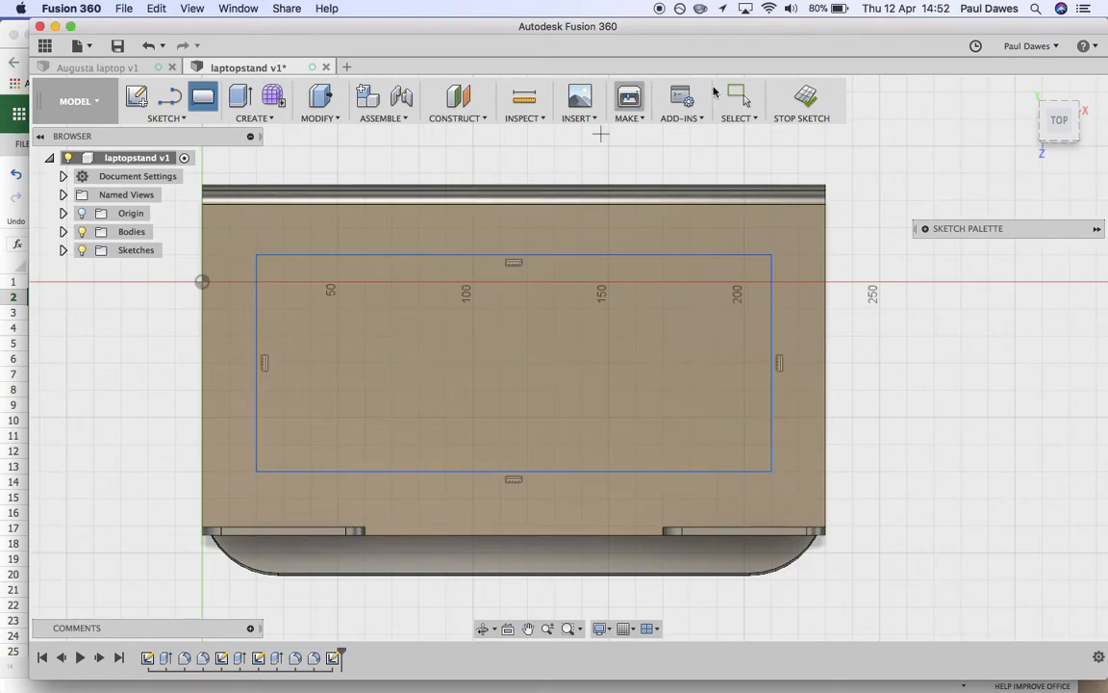
left_click(806, 96)
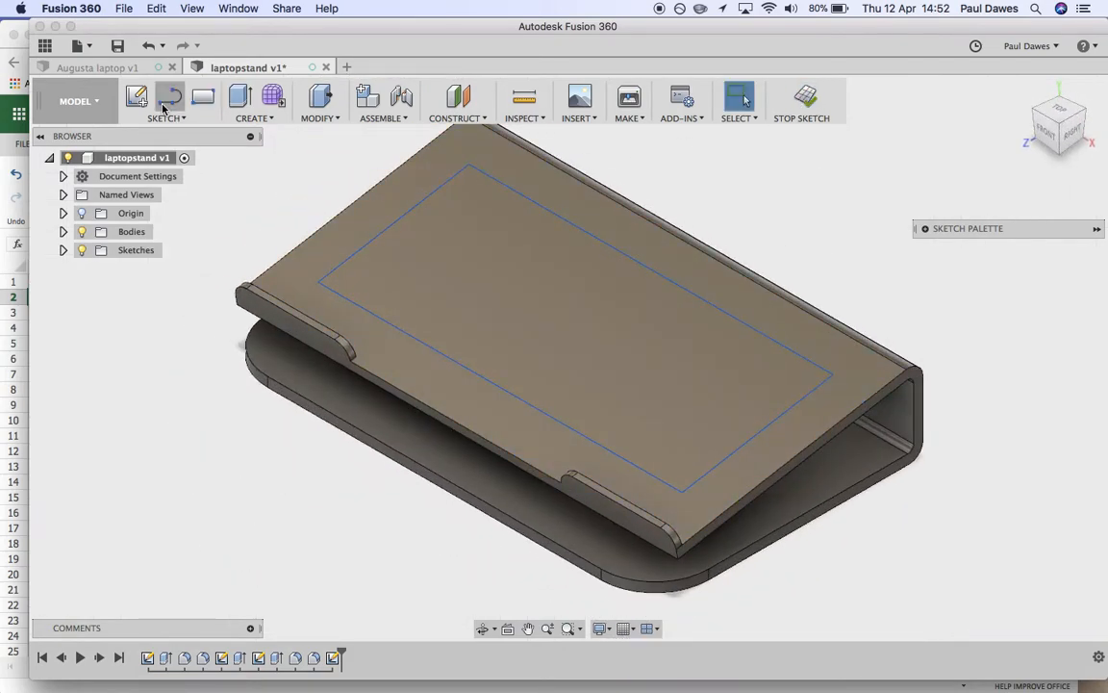
Extrude the rectangle about 100 mm downward as a cut through both the sloping plate and the base.
left_click(241, 99)
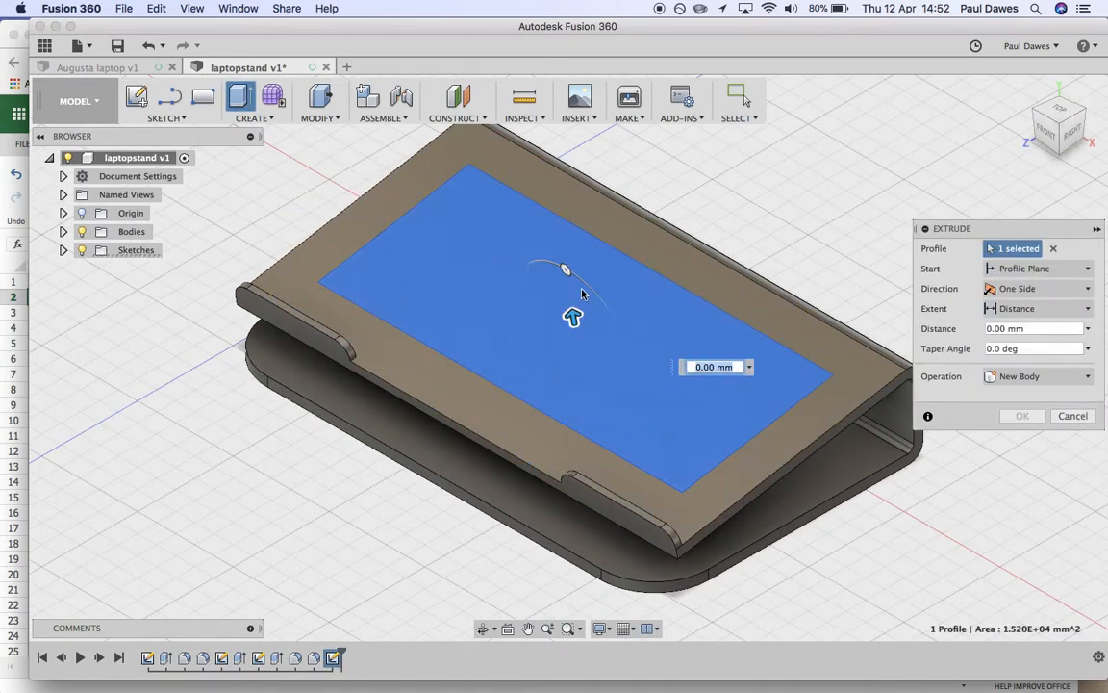
left_click_drag(573, 316, 658, 499)
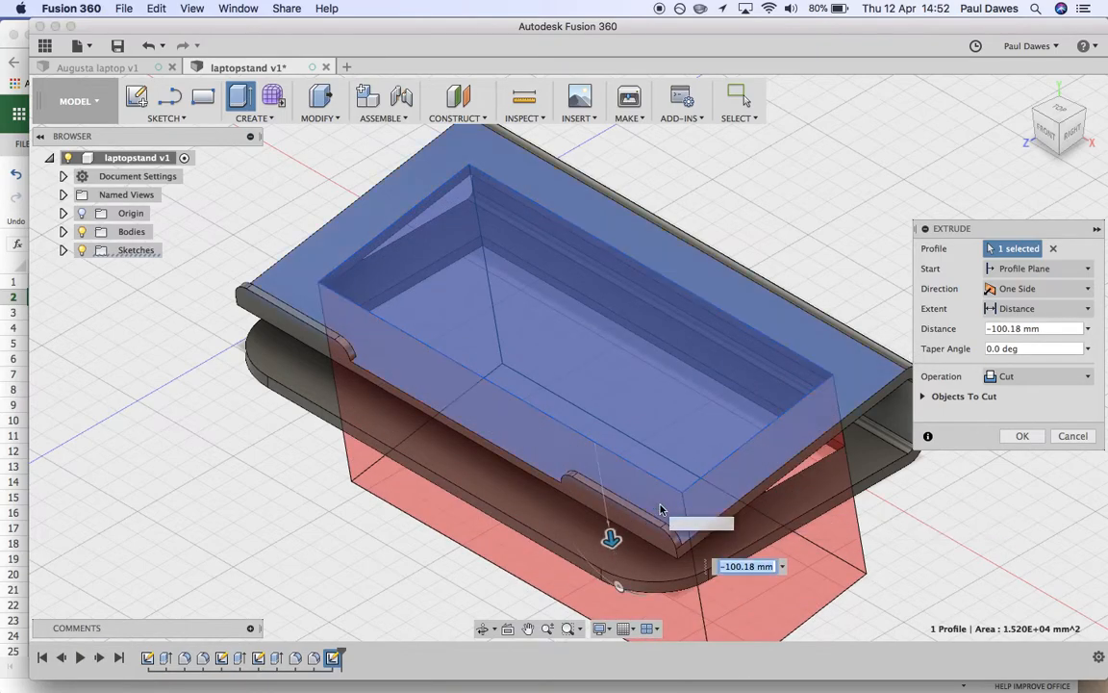
left_click(1022, 436)
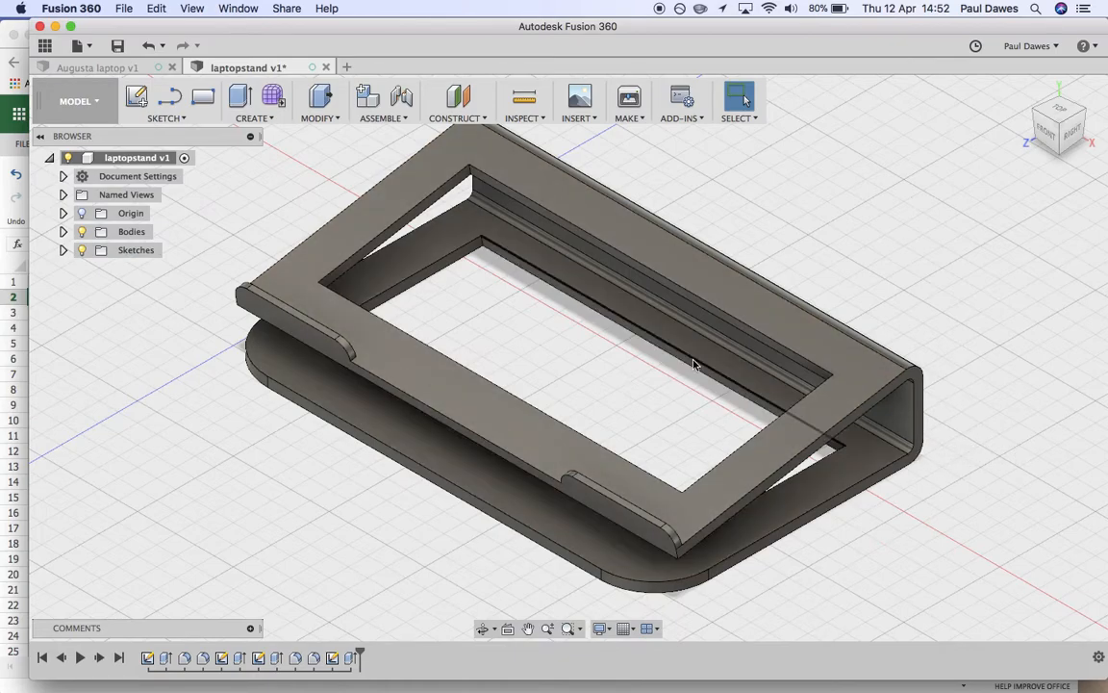
middle_click_drag(664, 360, 722, 375, "shift")
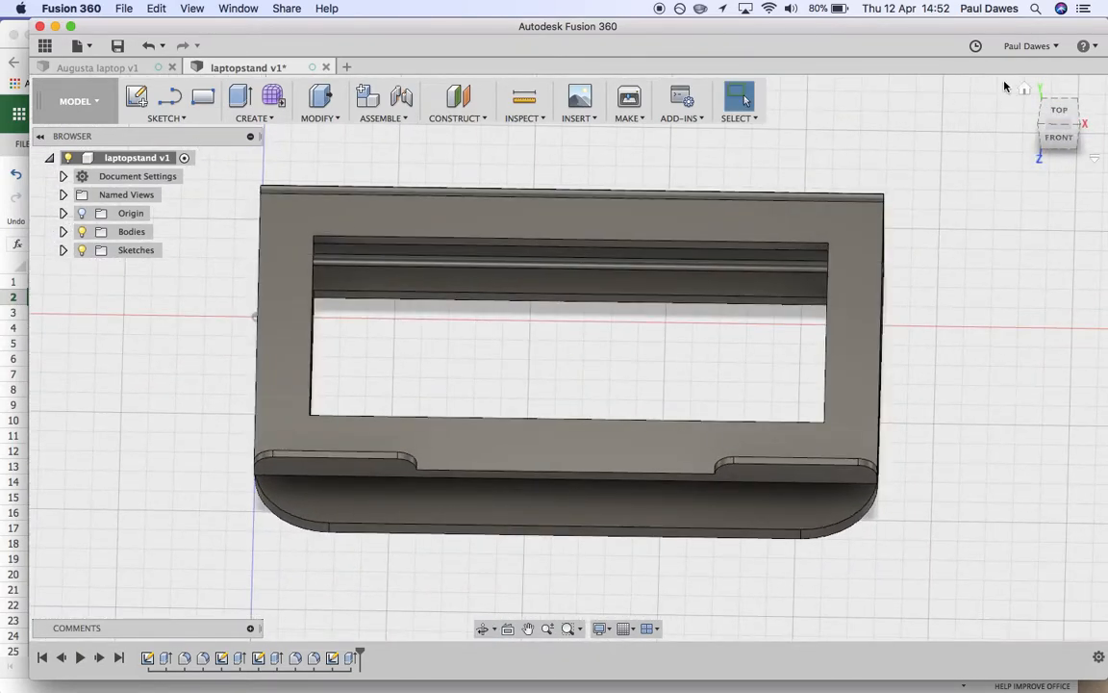
Place the title and surname as 10 mm high Arial sketch text on the sloping plate's upper border above the window.
left_click(1027, 90)
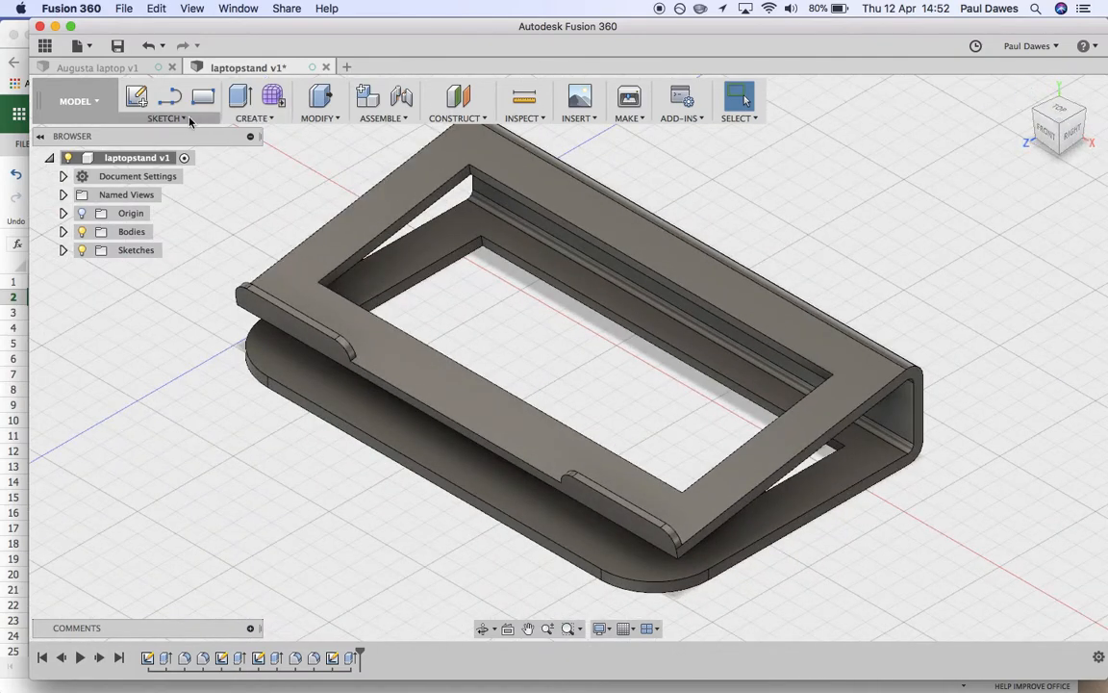
left_click(184, 119)
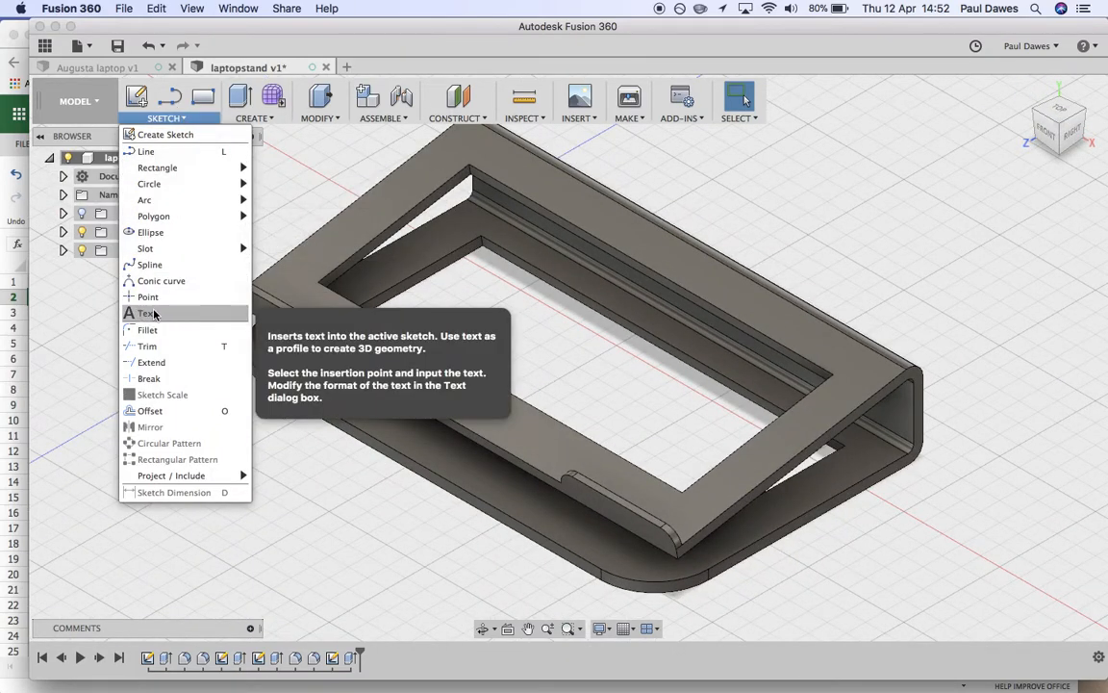
left_click(220, 313)
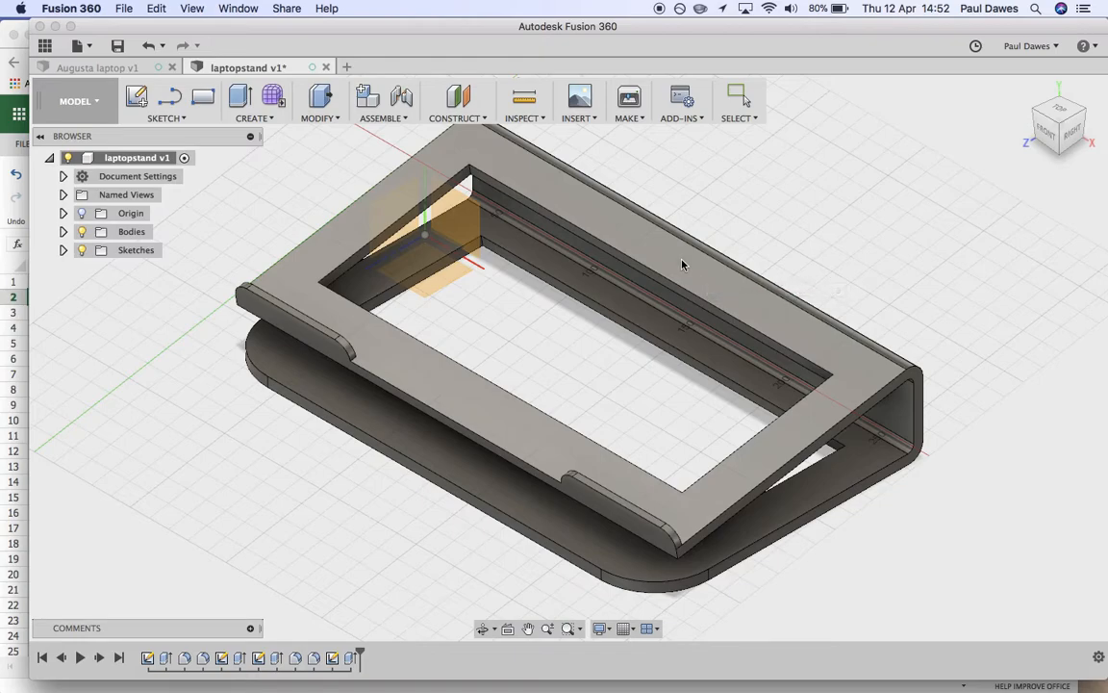
left_click(682, 264)
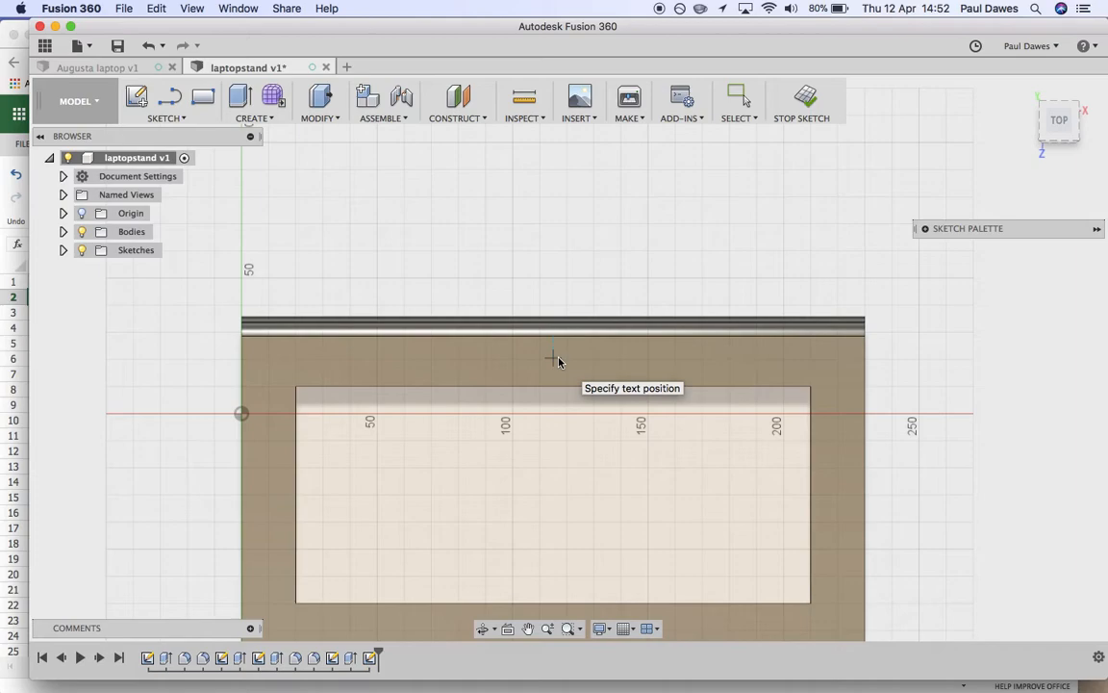
left_click(556, 359)
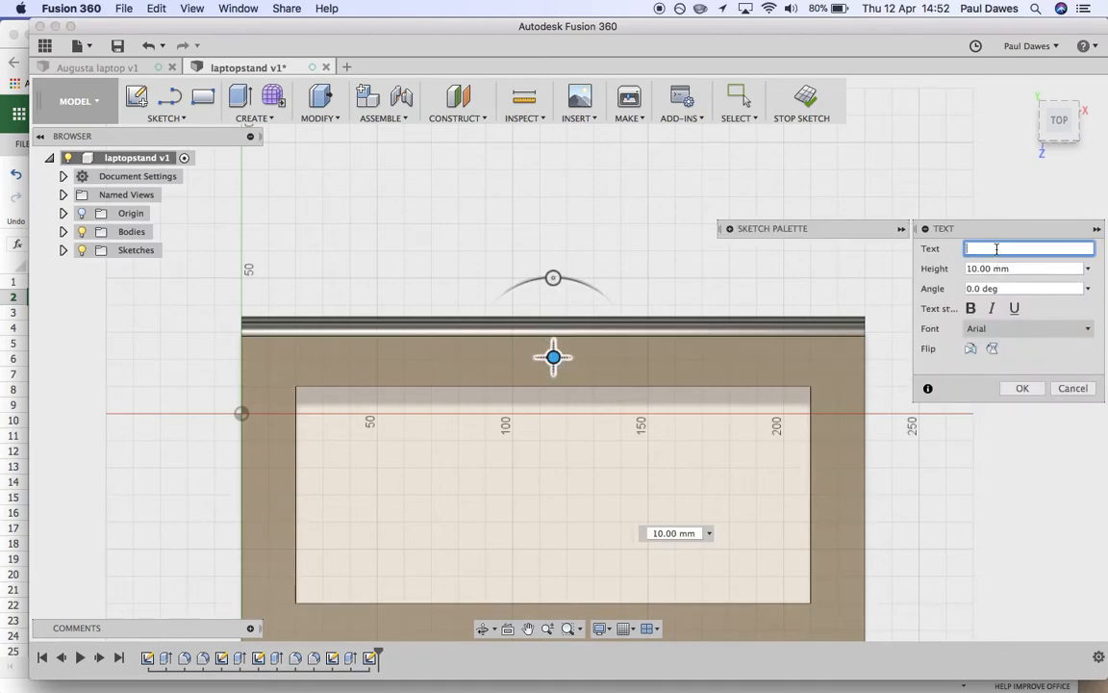
type("Dawes")
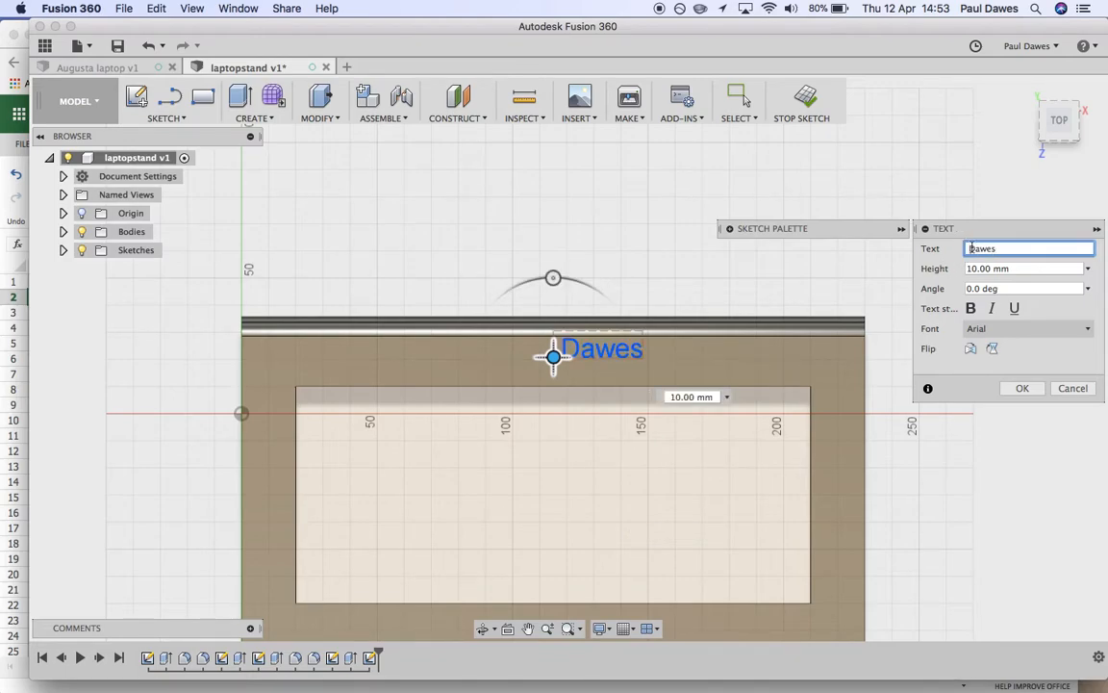
left_click(972, 248)
type("Mr")
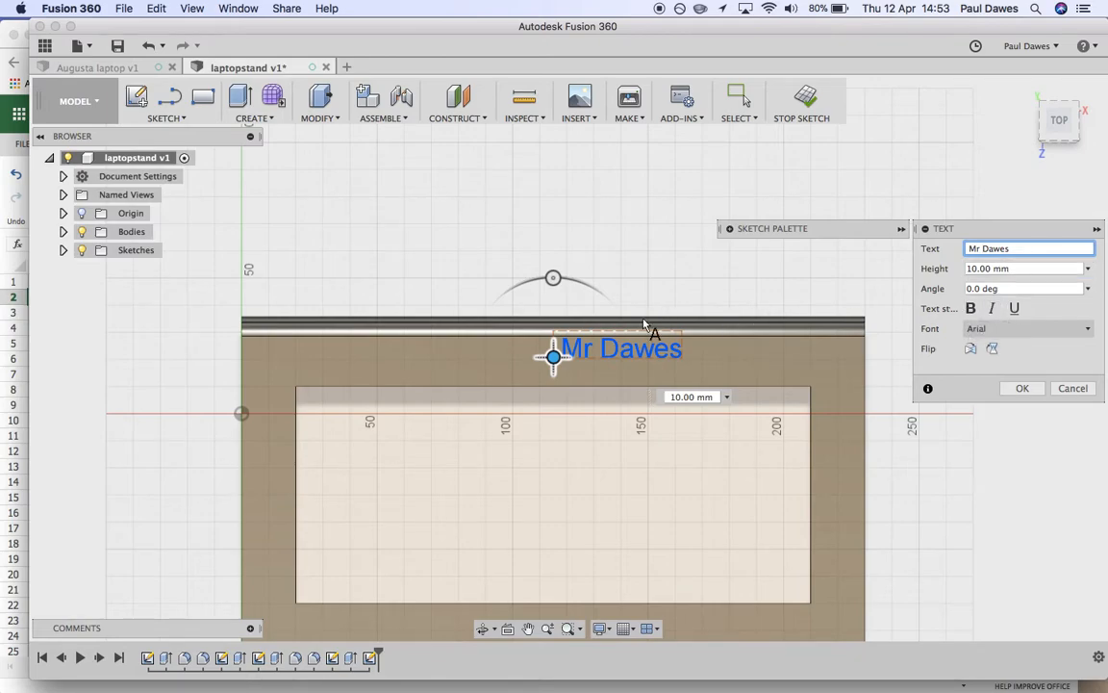
Move the text to the middle of the plate's upper border, accept it and finish the sketch.
left_click_drag(554, 358, 482, 368)
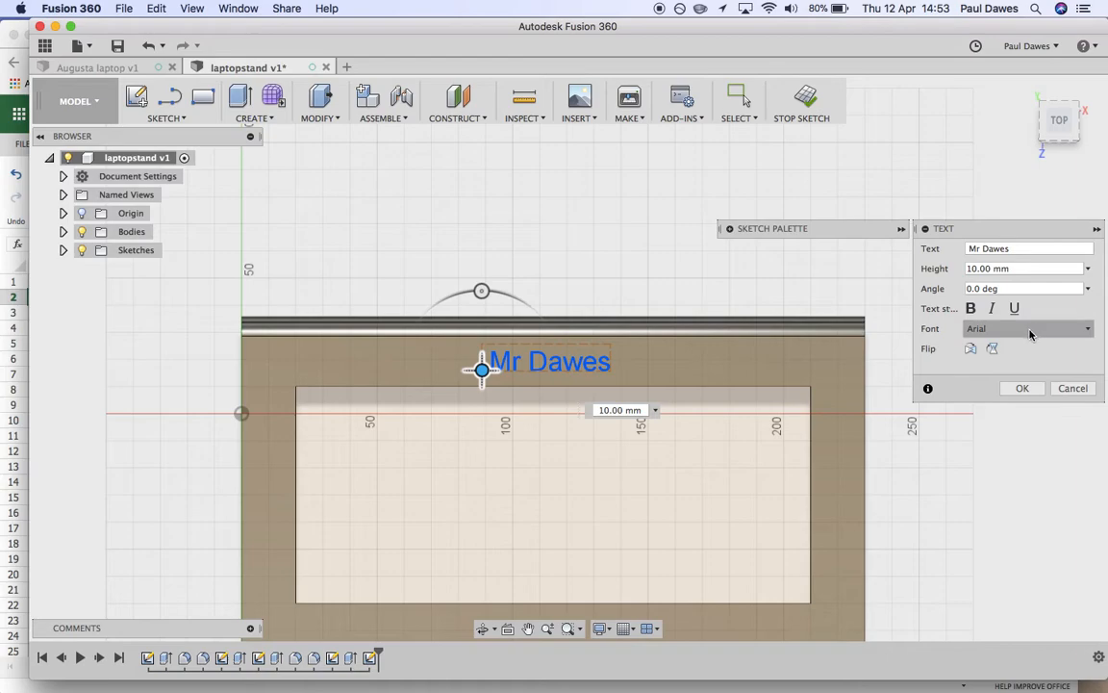
left_click(1023, 389)
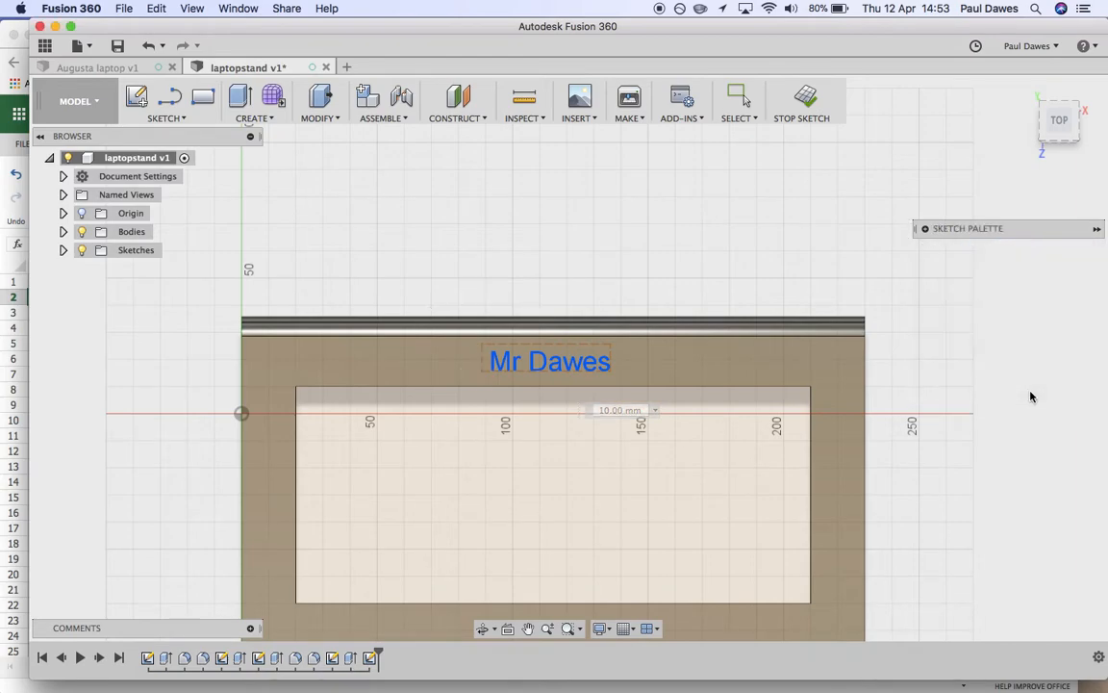
left_click(811, 104)
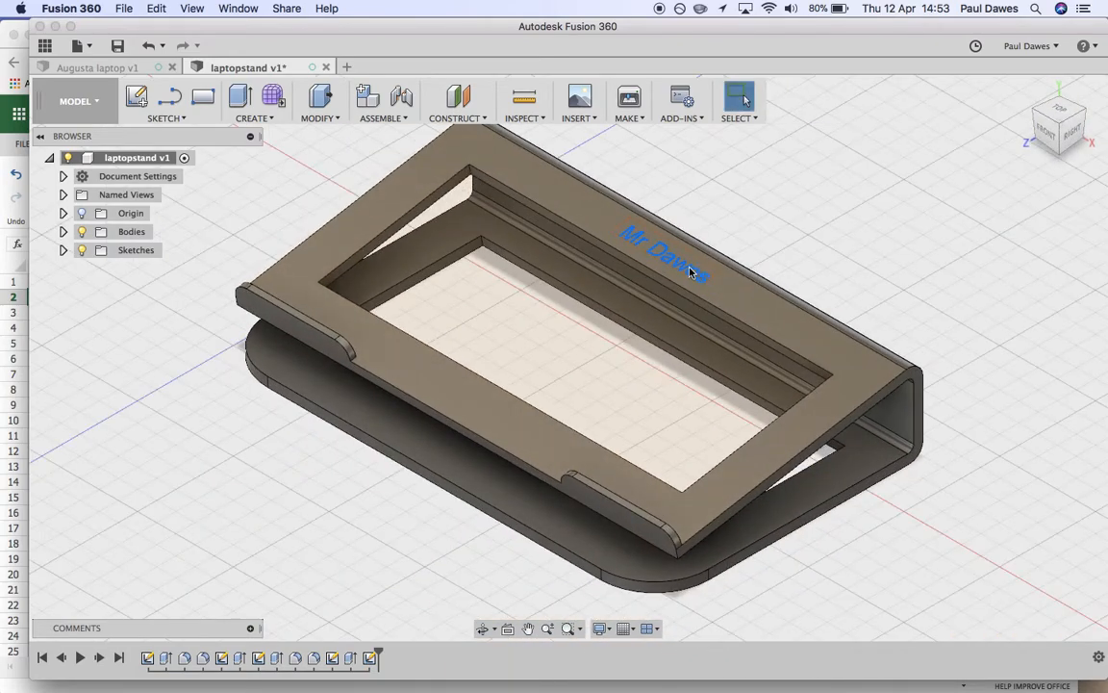
Extrude the name text by -1 mm as a cut into the sloping plate.
left_click(242, 100)
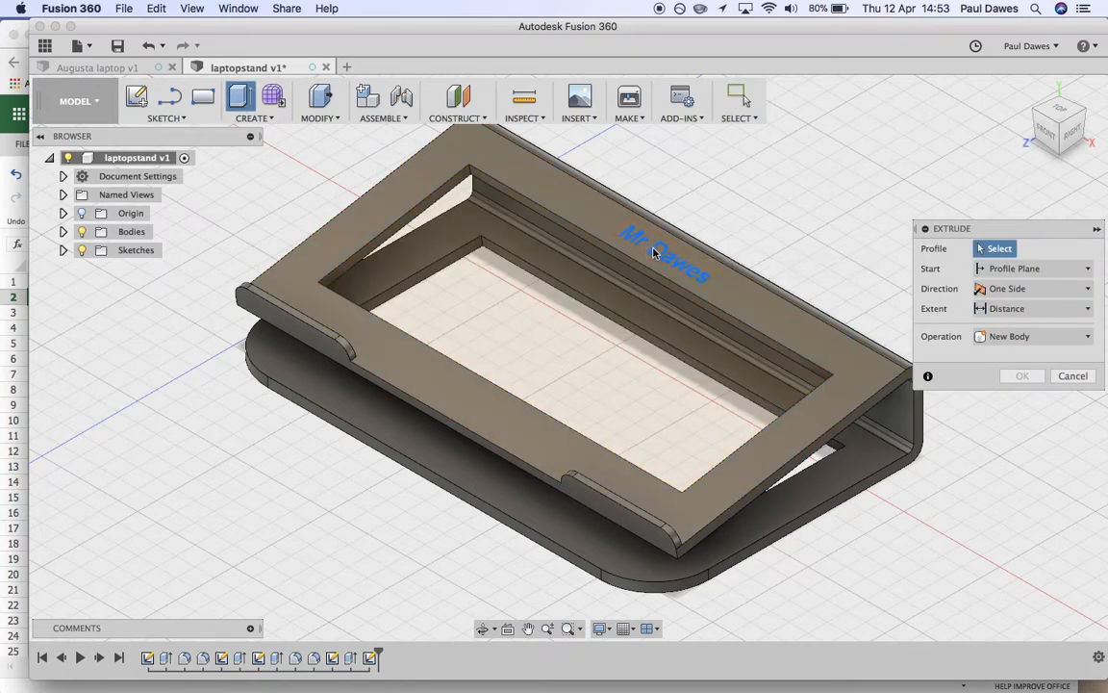
left_click(653, 252)
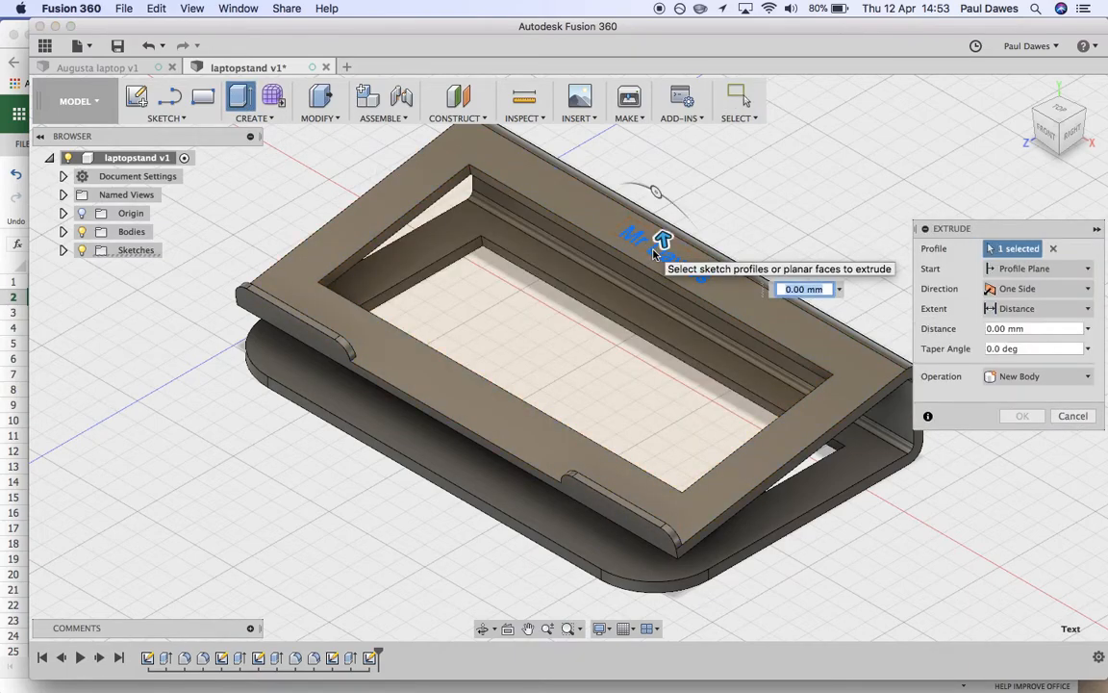
type("-1")
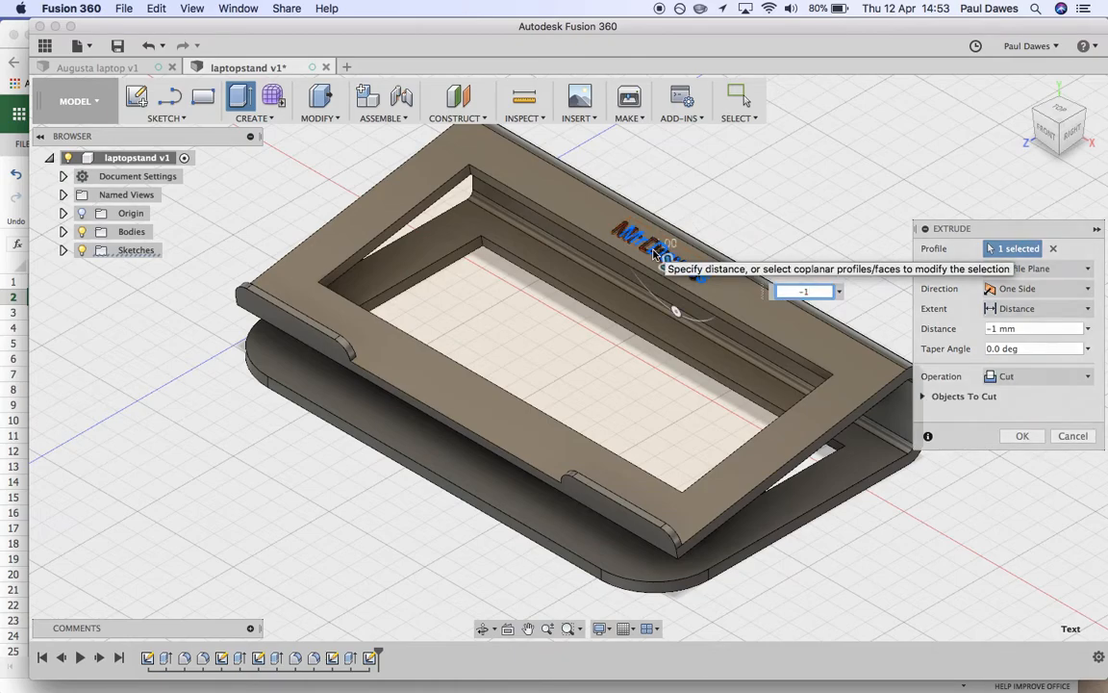
key("Return")
scroll(735, 260, "up", 5)
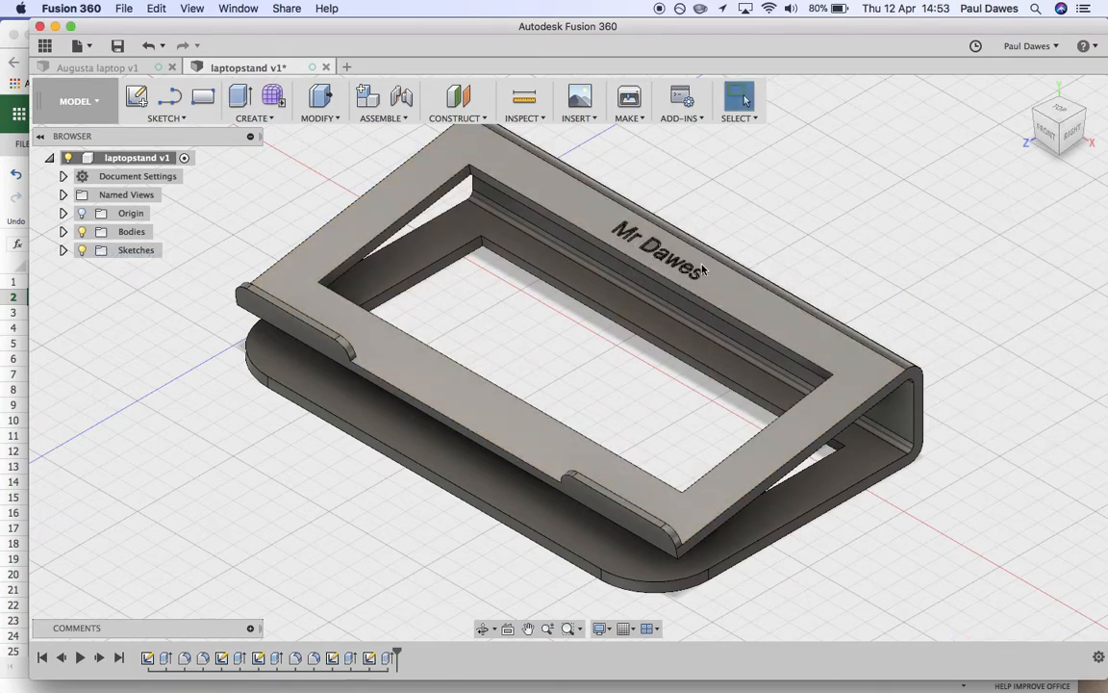
scroll(713, 234, "down", 10)
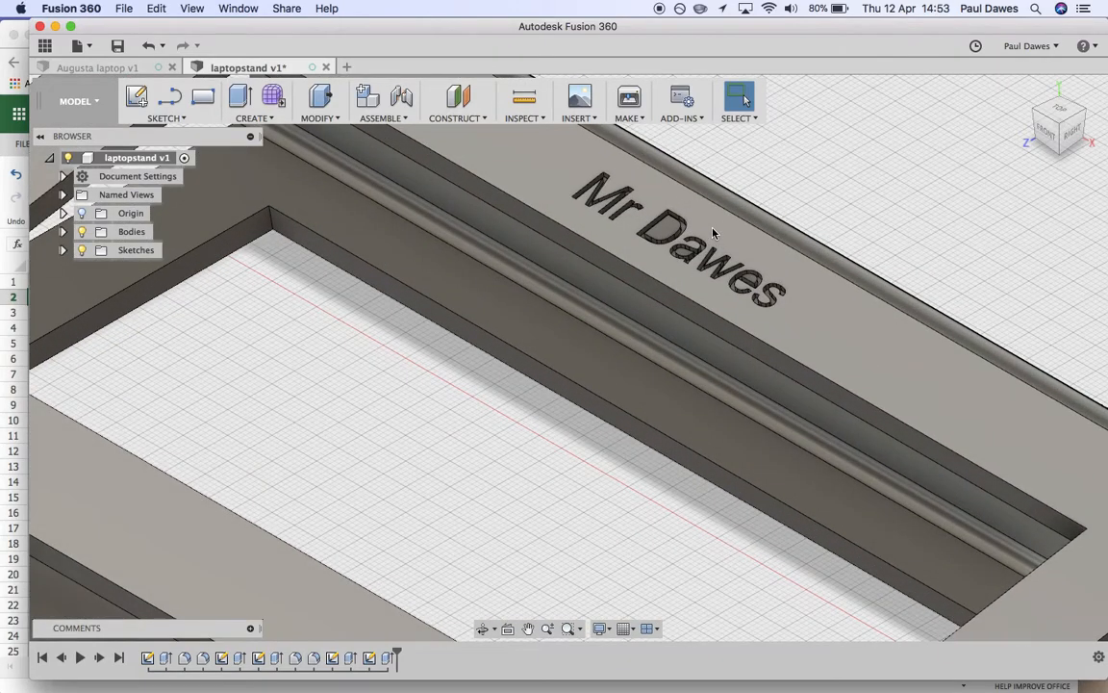
scroll(578, 311, "down", 3)
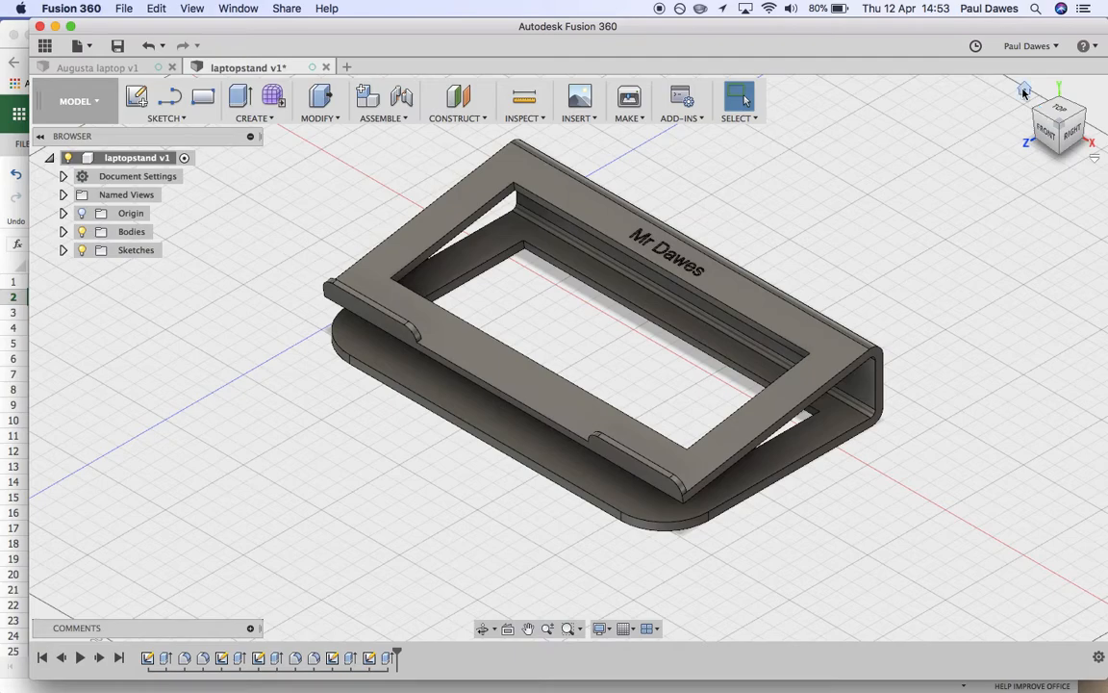
left_click(1024, 90)
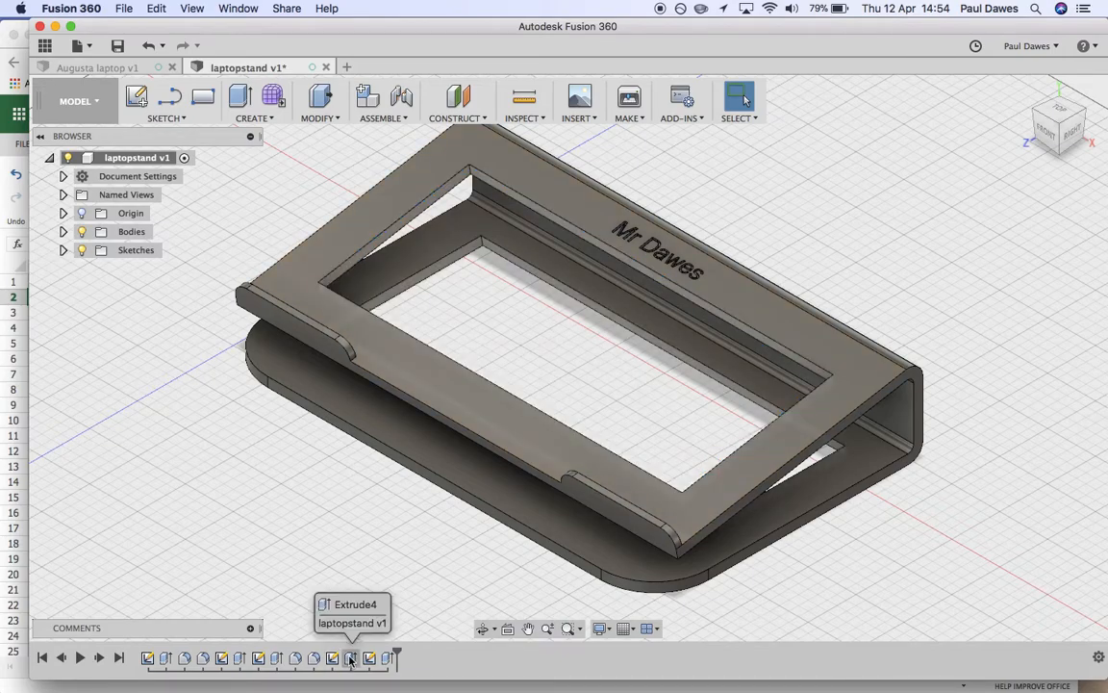
Edit the window cut's extrusion, reducing its depth to about 16 mm so it passes through the sloping plate only.
right_click(351, 660)
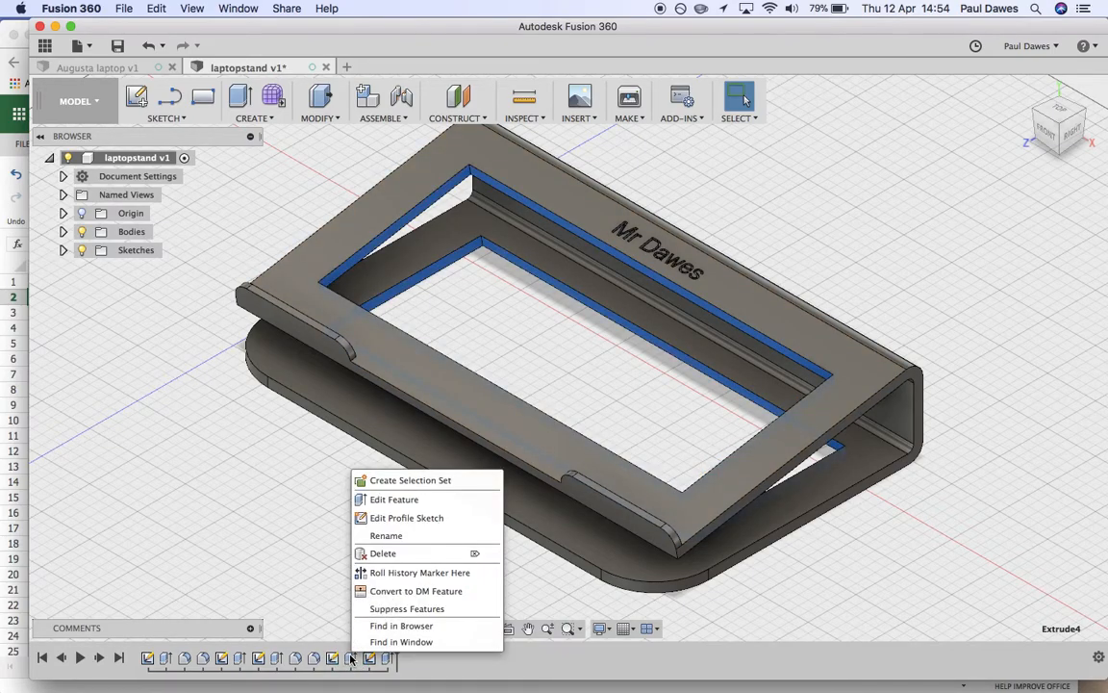
left_click(389, 499)
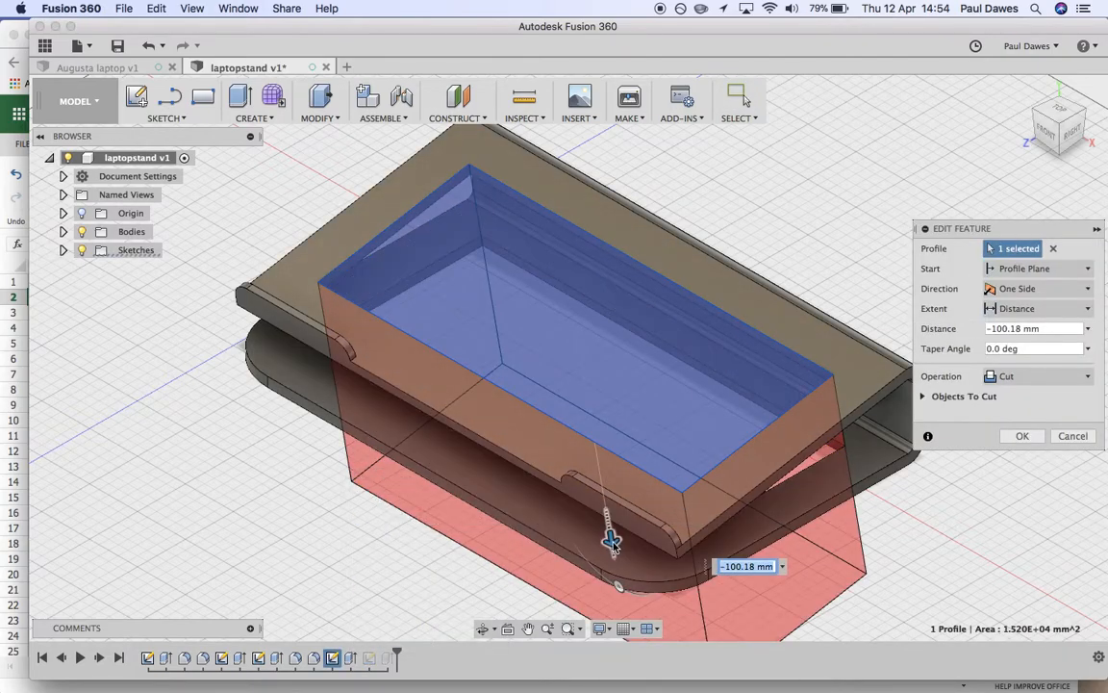
left_click_drag(612, 540, 577, 385)
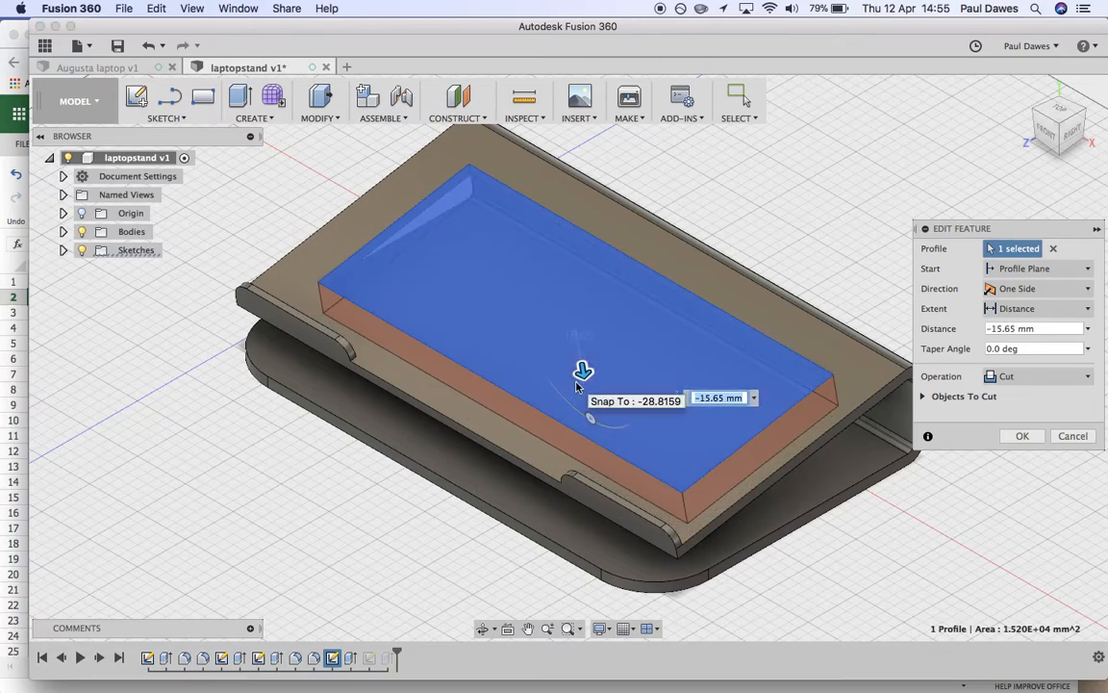
left_click(1035, 441)
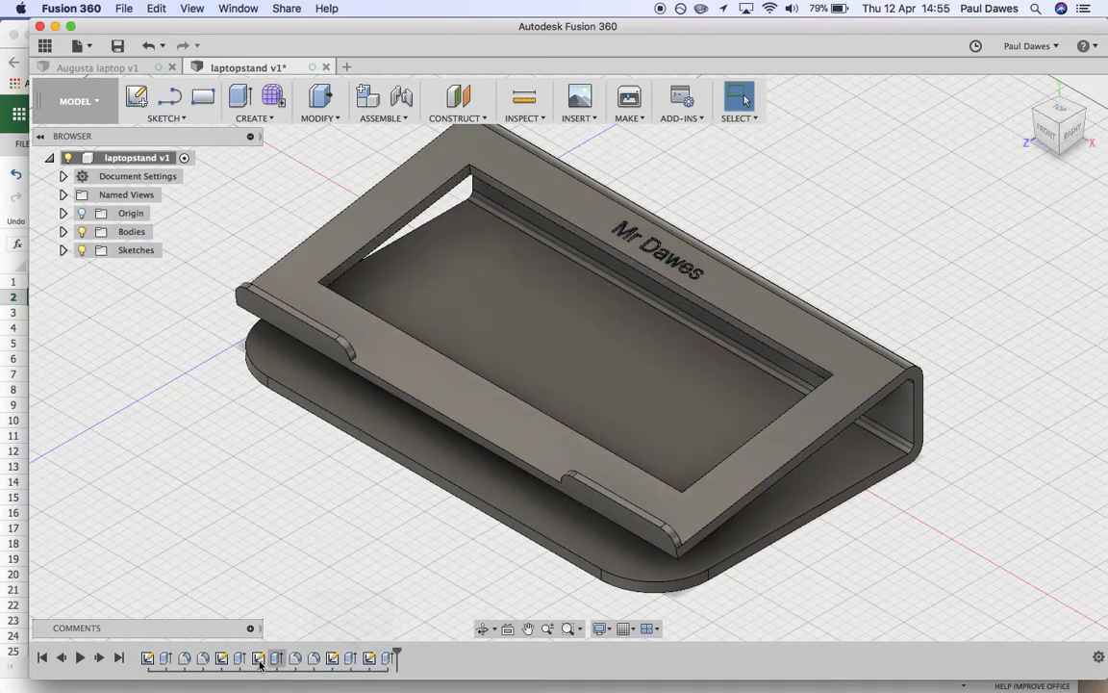
Edit the side profile sketch and extend the base's front end with a 90 × 5 mm rectangle.
right_click(149, 664)
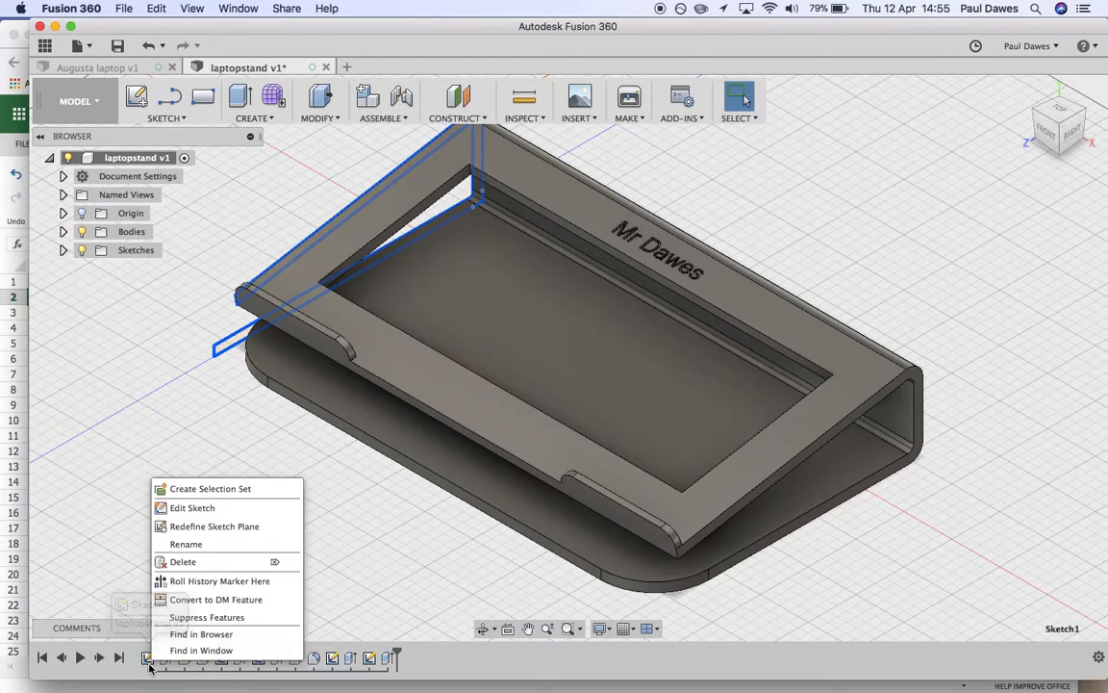
left_click(205, 508)
left_click(204, 102)
left_click(380, 404)
type("90")
key("Tab")
type("5")
key("Return")
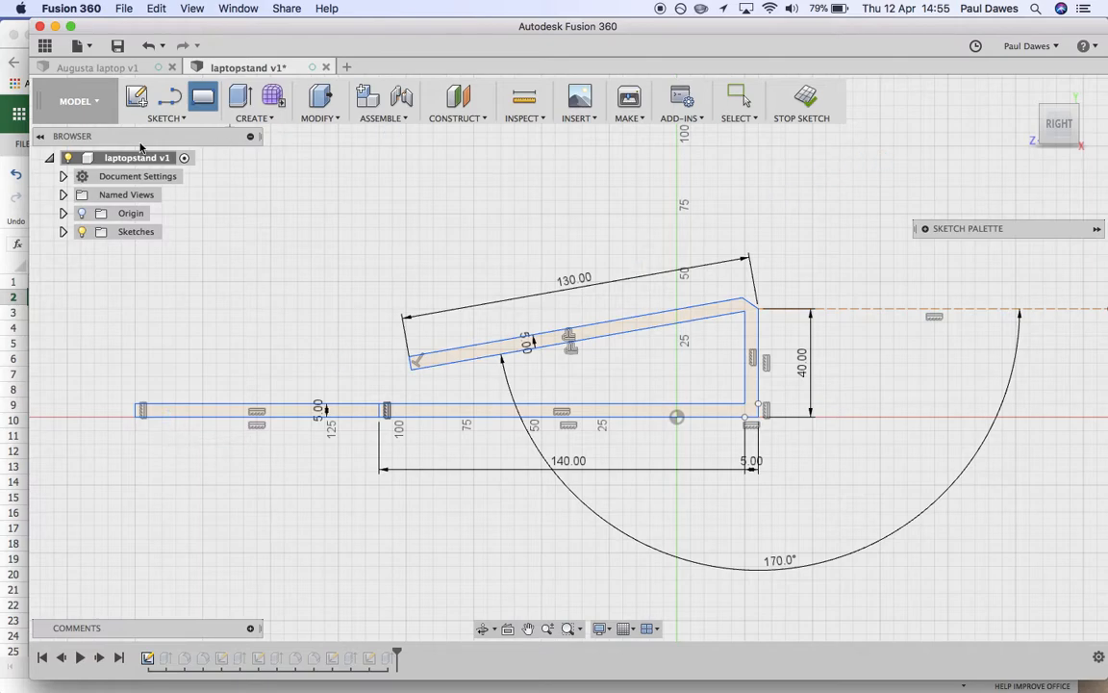
Trim the dividing line between the original base and the added rectangle, and finish the sketch.
left_click(163, 117)
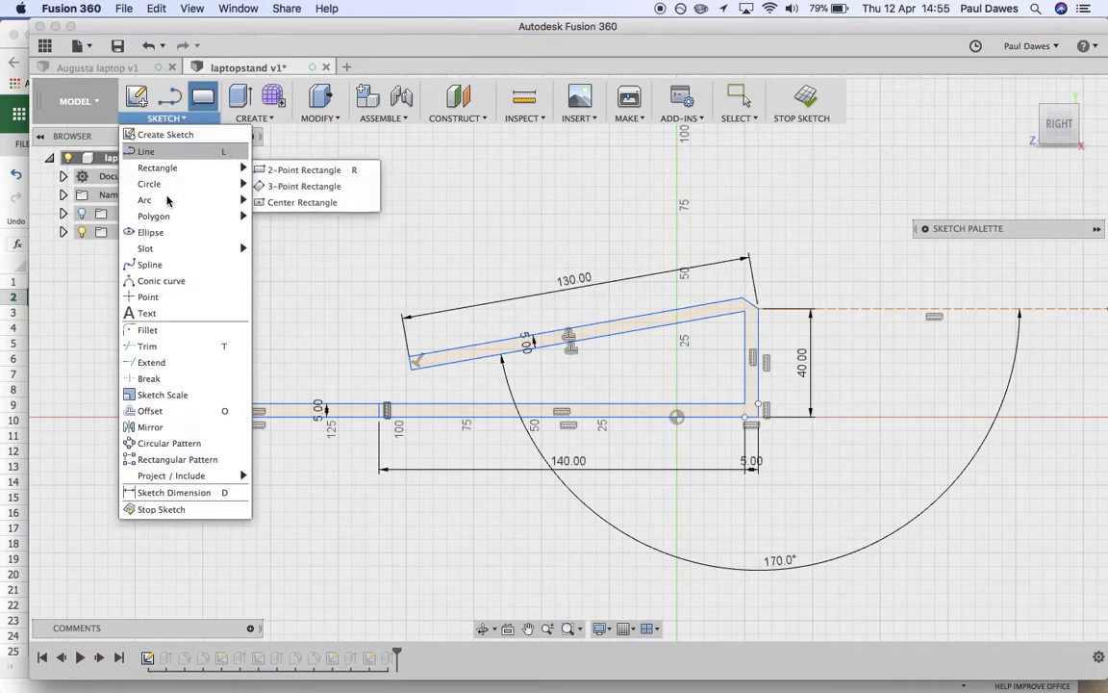
left_click(151, 348)
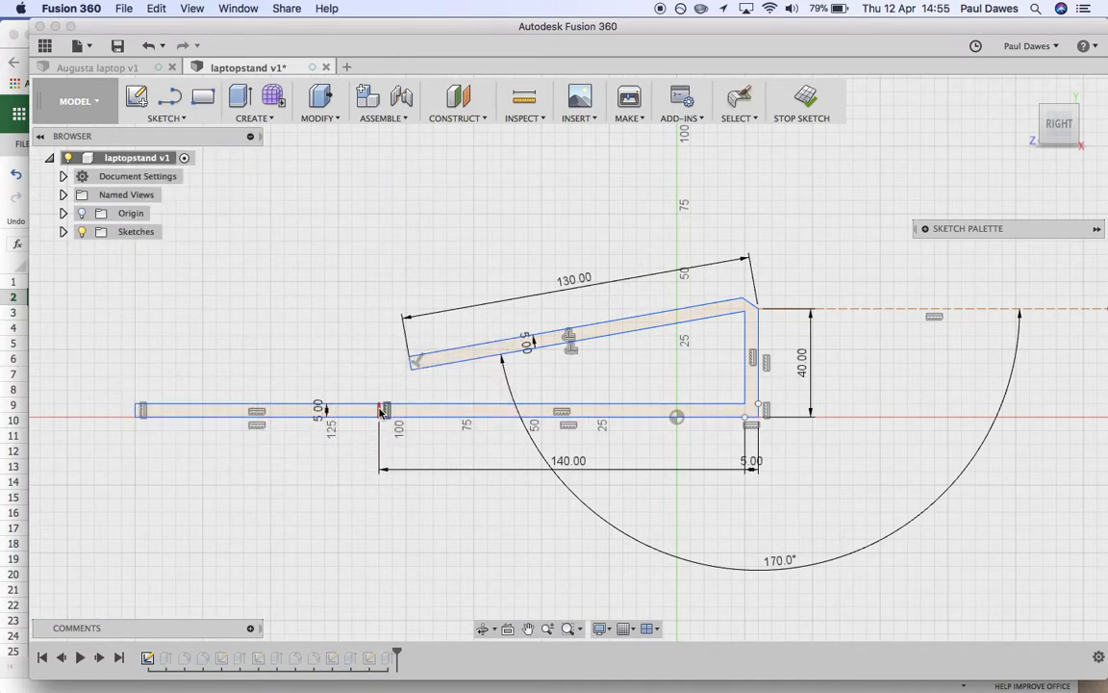
left_click(381, 411)
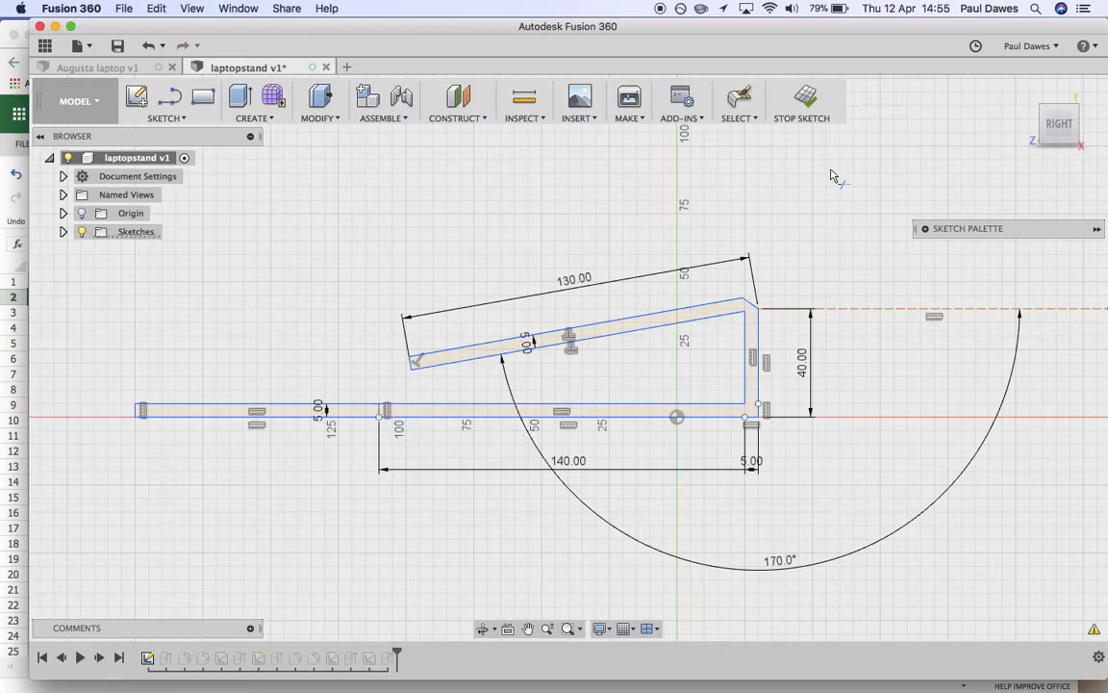
left_click(805, 100)
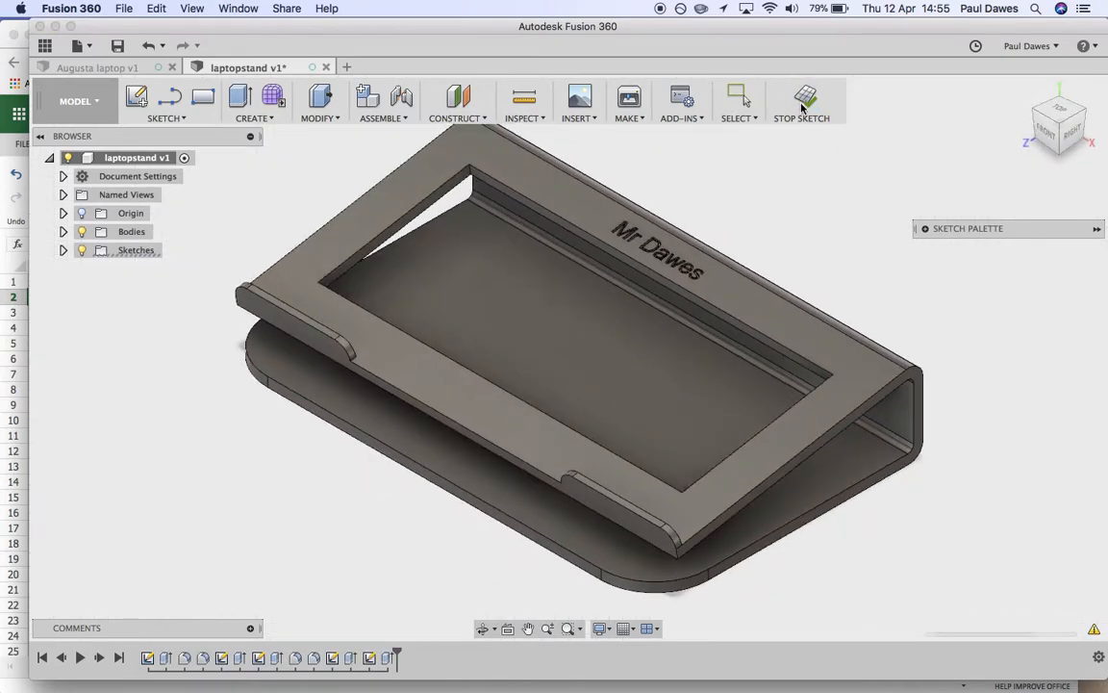
Reopen the side profile sketch, trim the remaining dividing line in the base and finish the sketch.
right_click(148, 659)
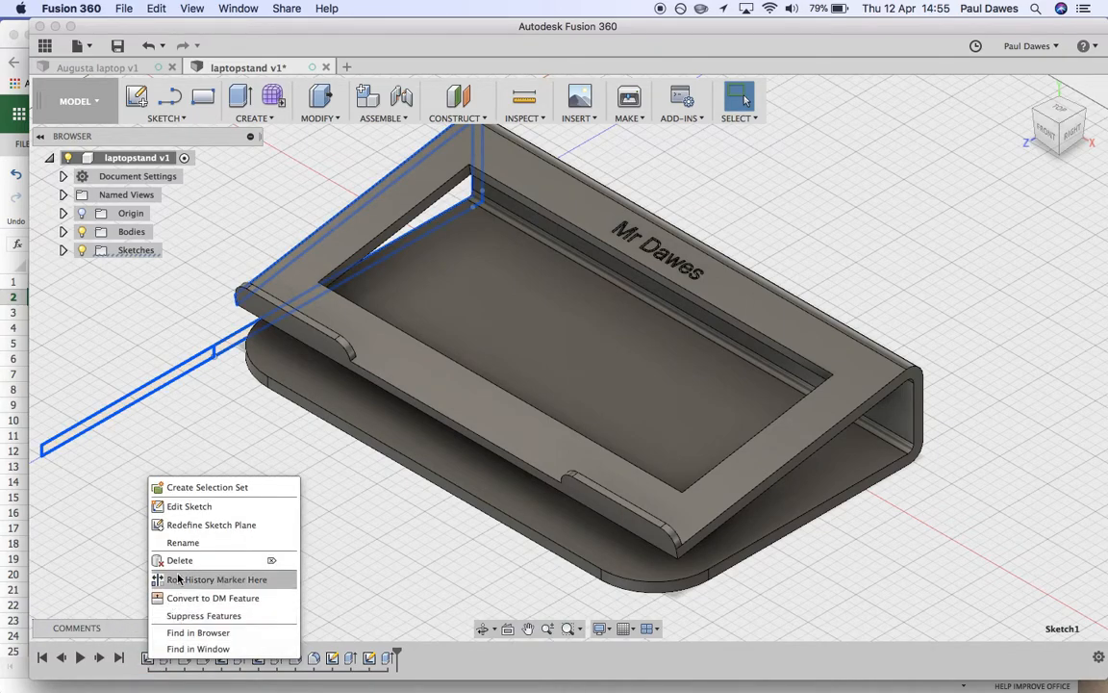
left_click(189, 506)
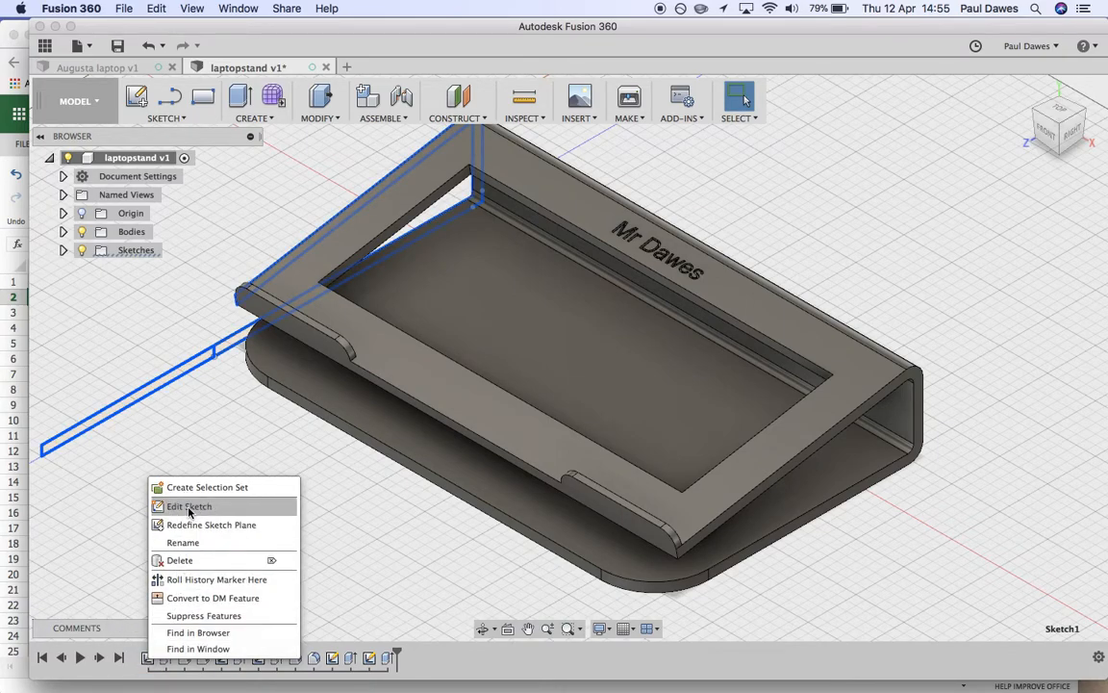
left_click(178, 117)
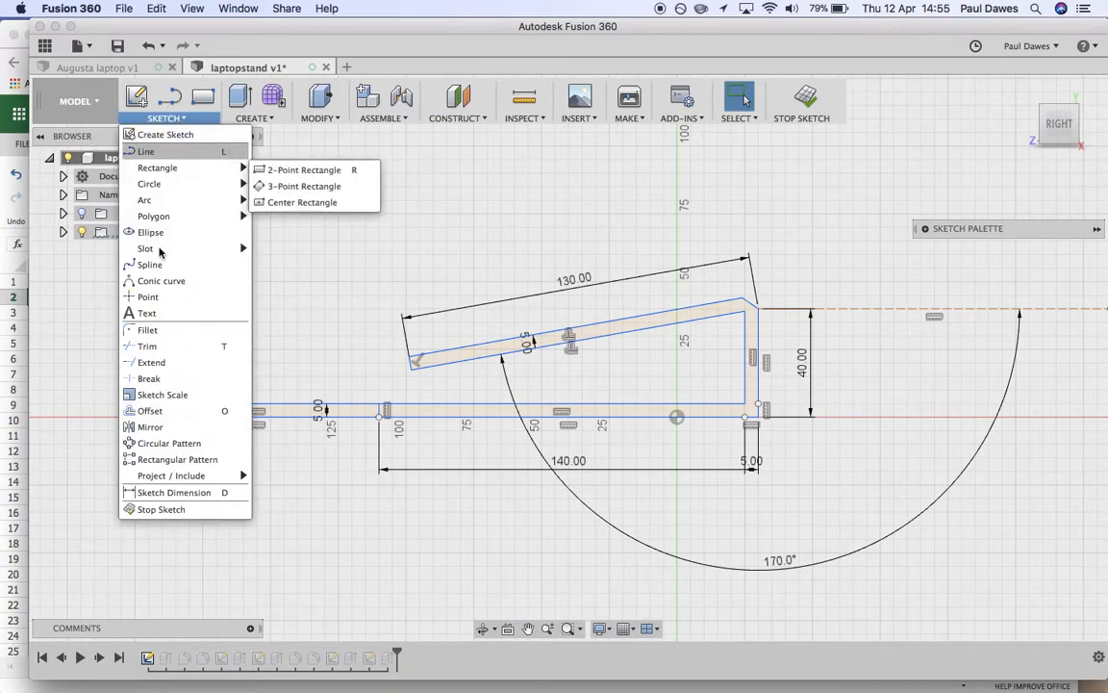
left_click(144, 345)
left_click(381, 411)
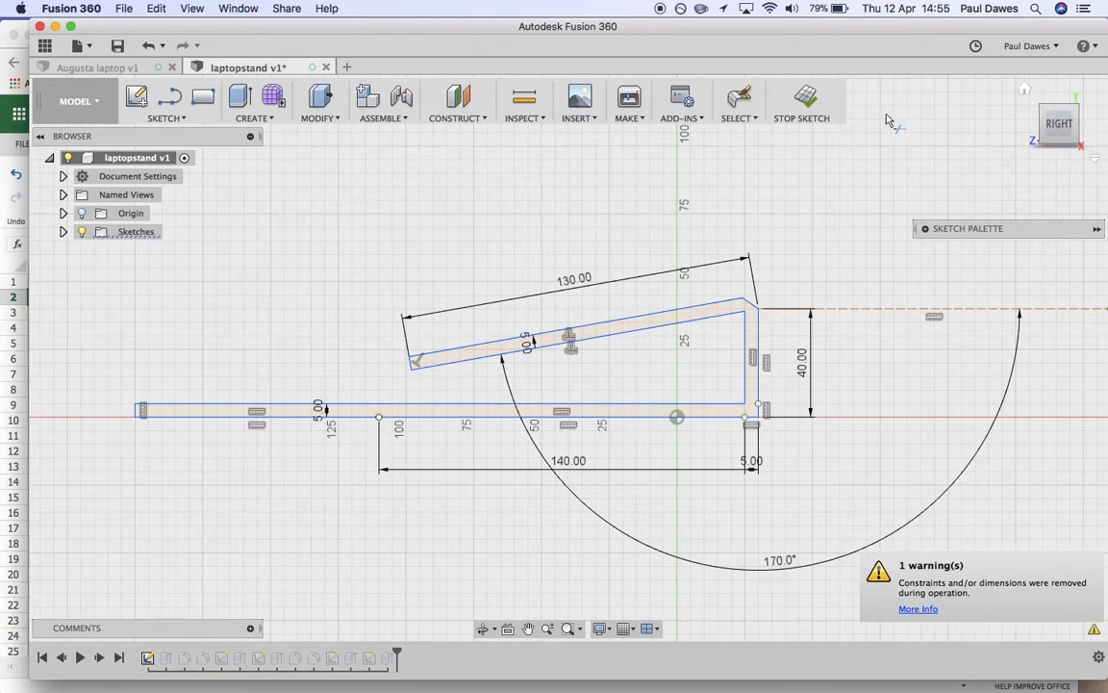
left_click(808, 99)
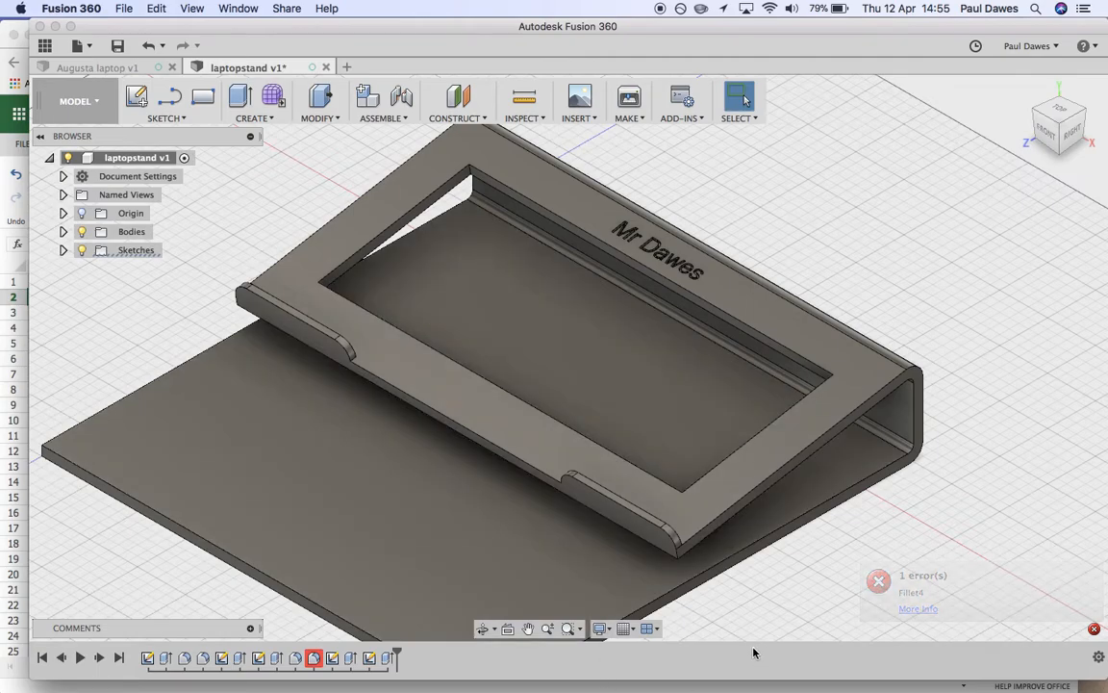
Undo the last side profile sketch edit, including the second trim of the base's dividing line.
left_click(149, 45)
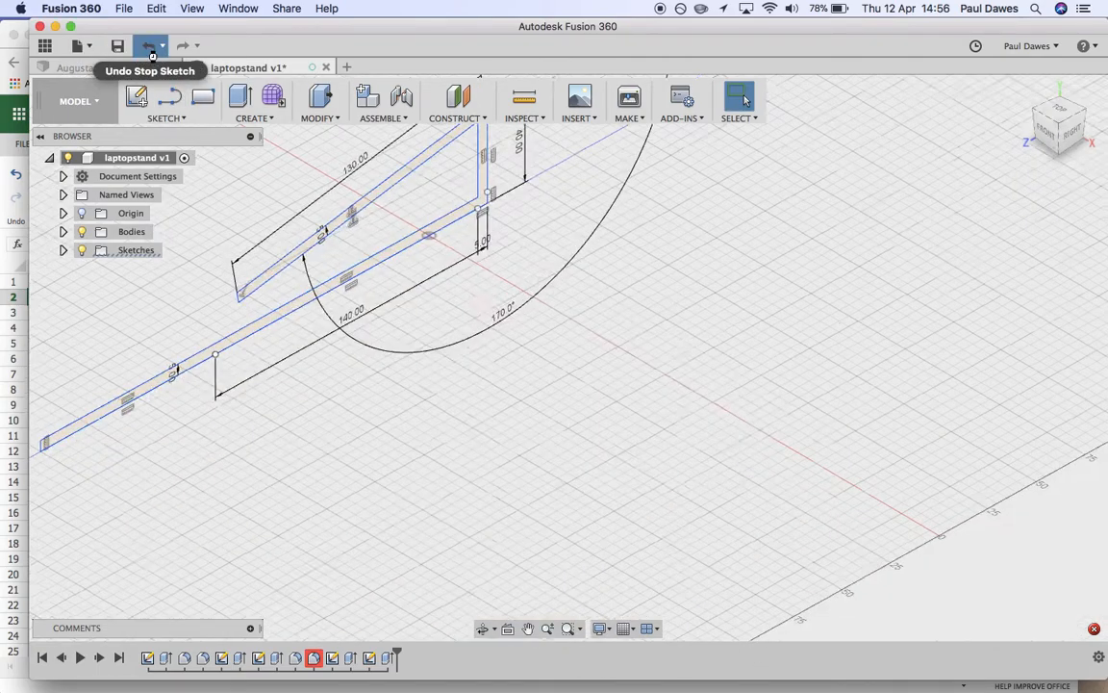
left_click(149, 47)
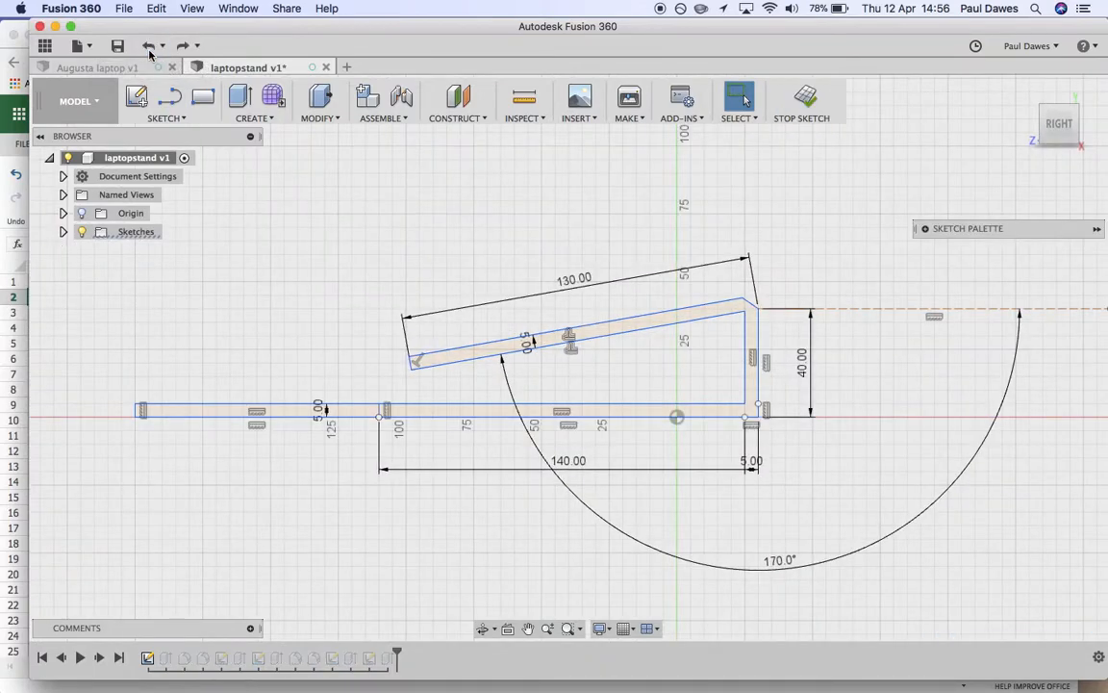
left_click(149, 47)
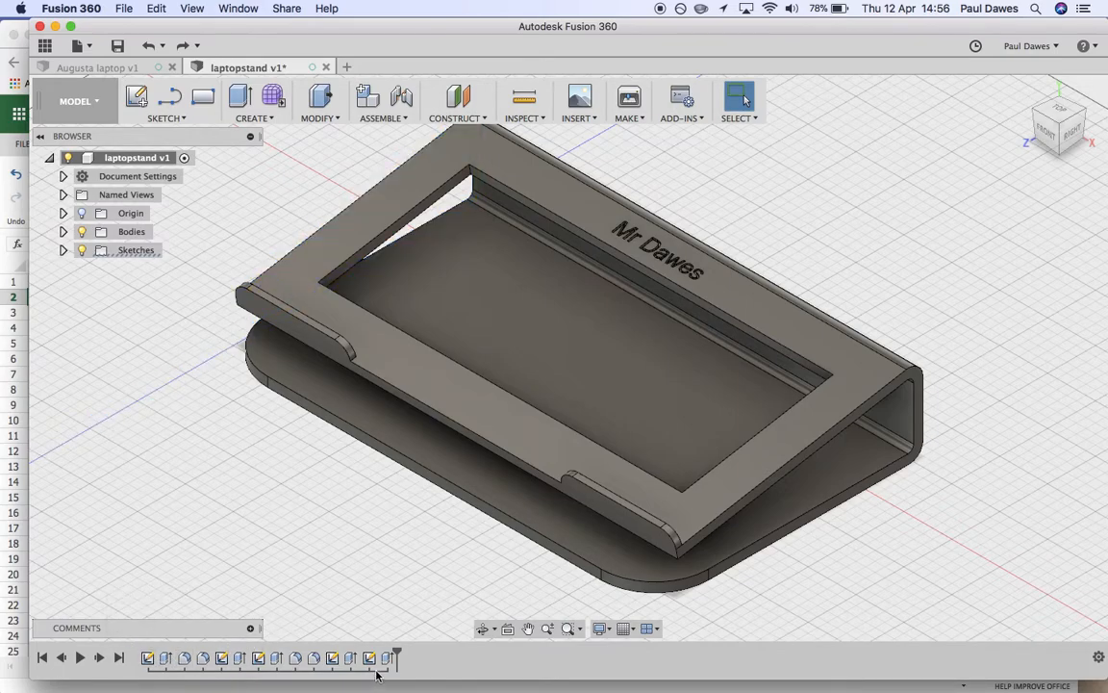
mouse_move(1027, 93)
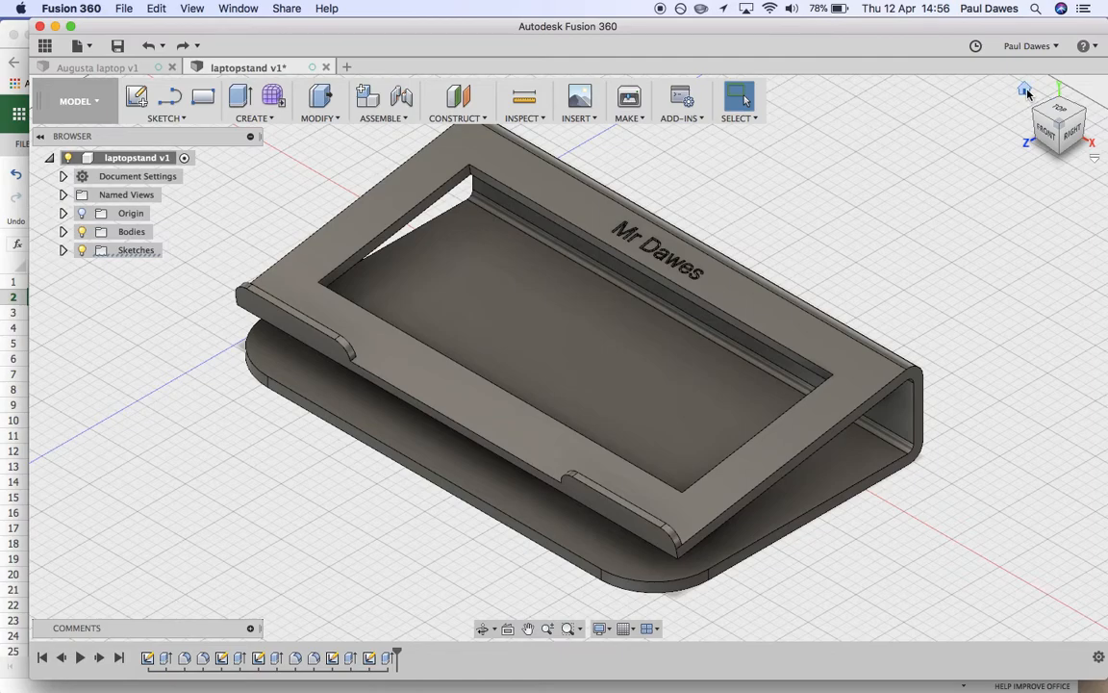